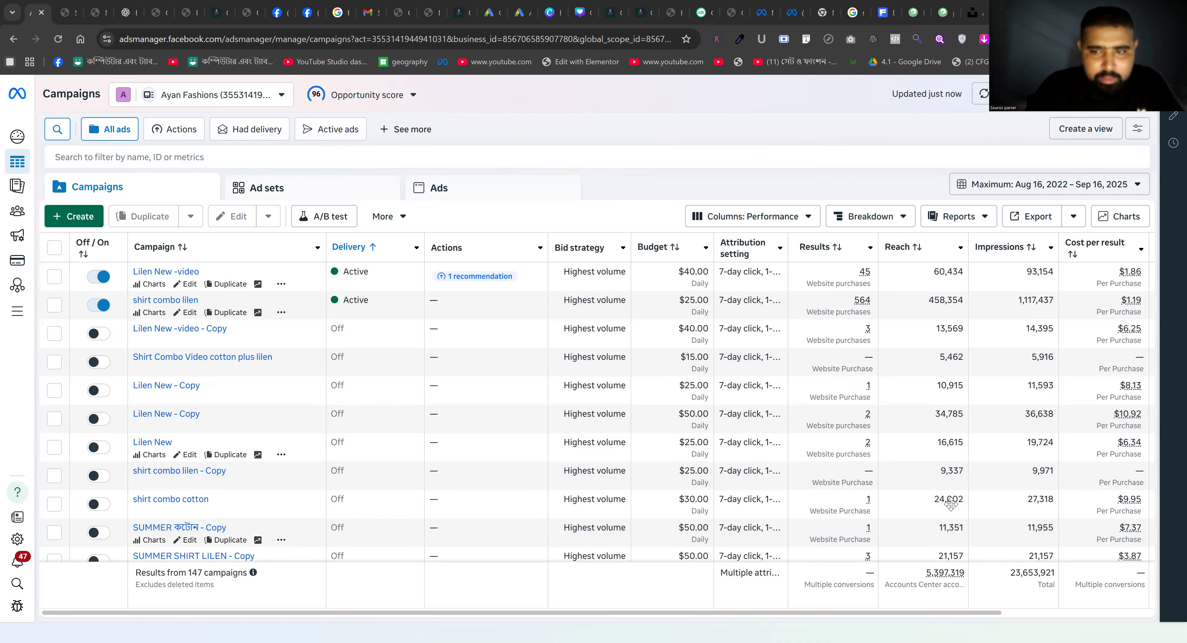
# - Examine the conversion breakdowns of the active campaigns and the products offered on the shop.fabrymart.xyz shop page
pyautogui.moveTo(851, 305)
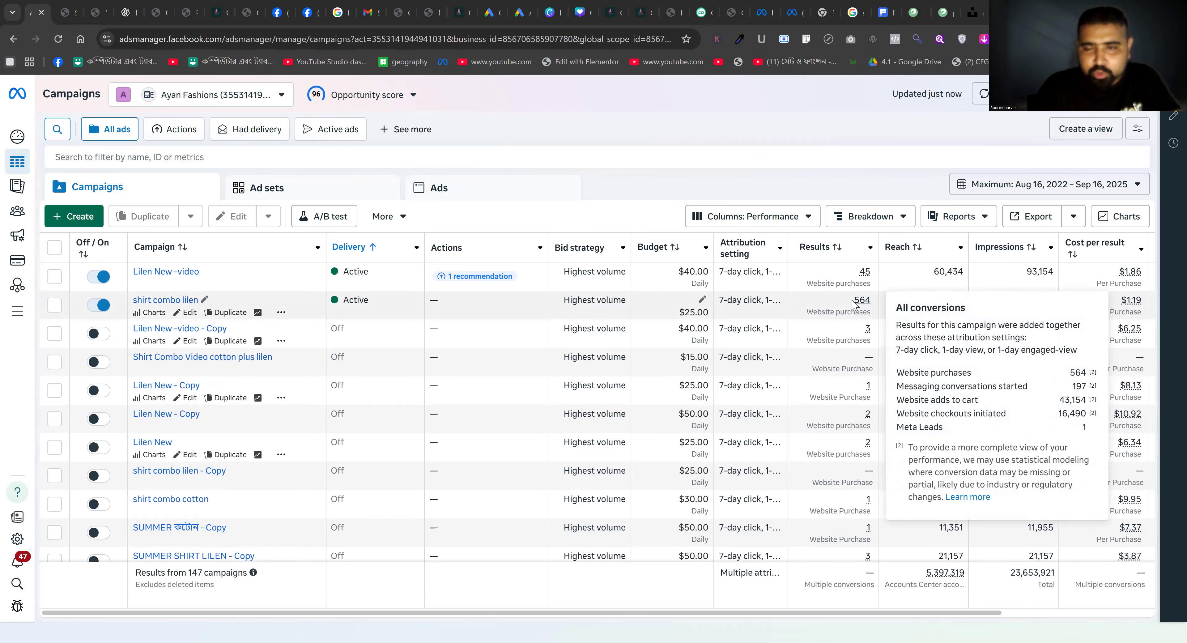
pyautogui.moveTo(865, 272)
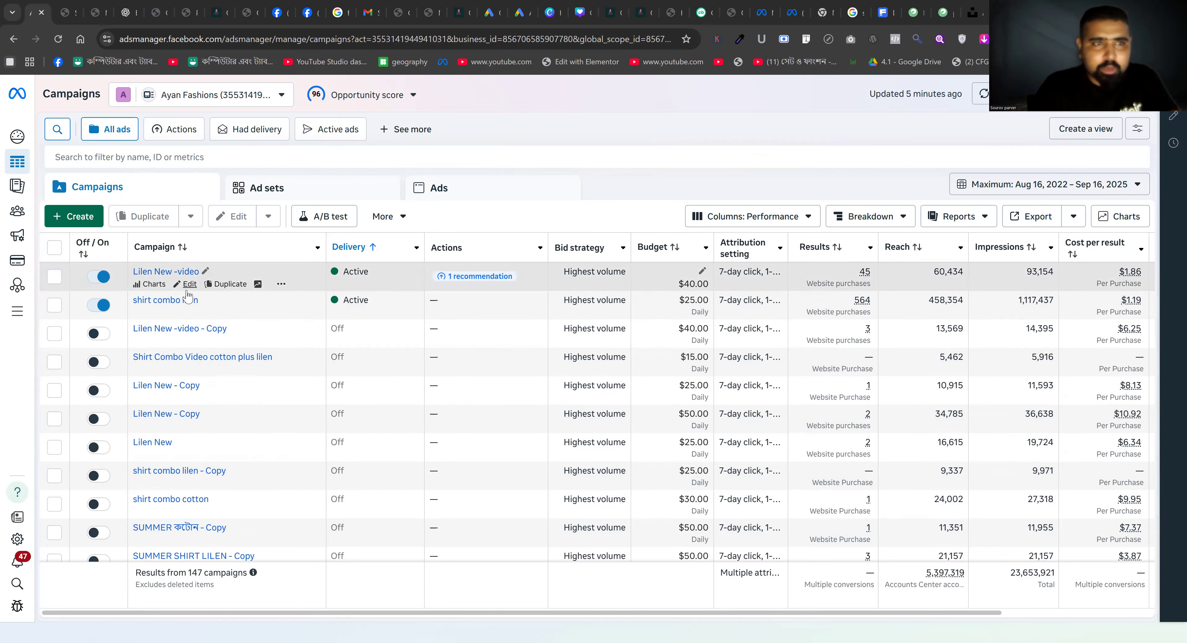
pyautogui.click(76, 10)
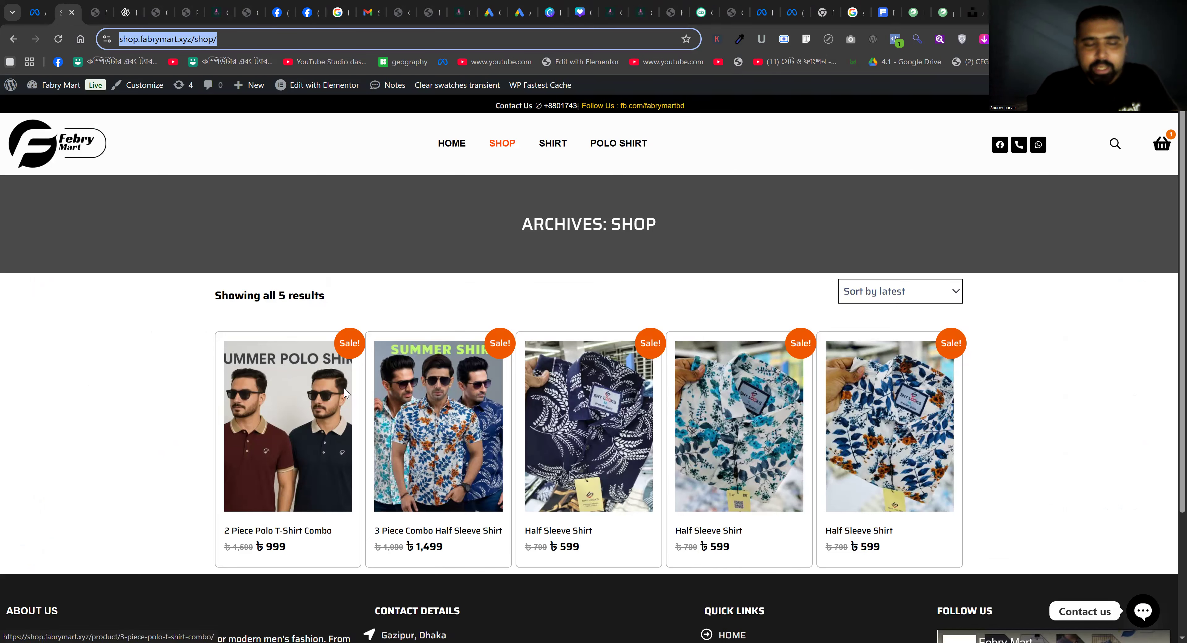
pyautogui.scroll(-3, 488, 378)
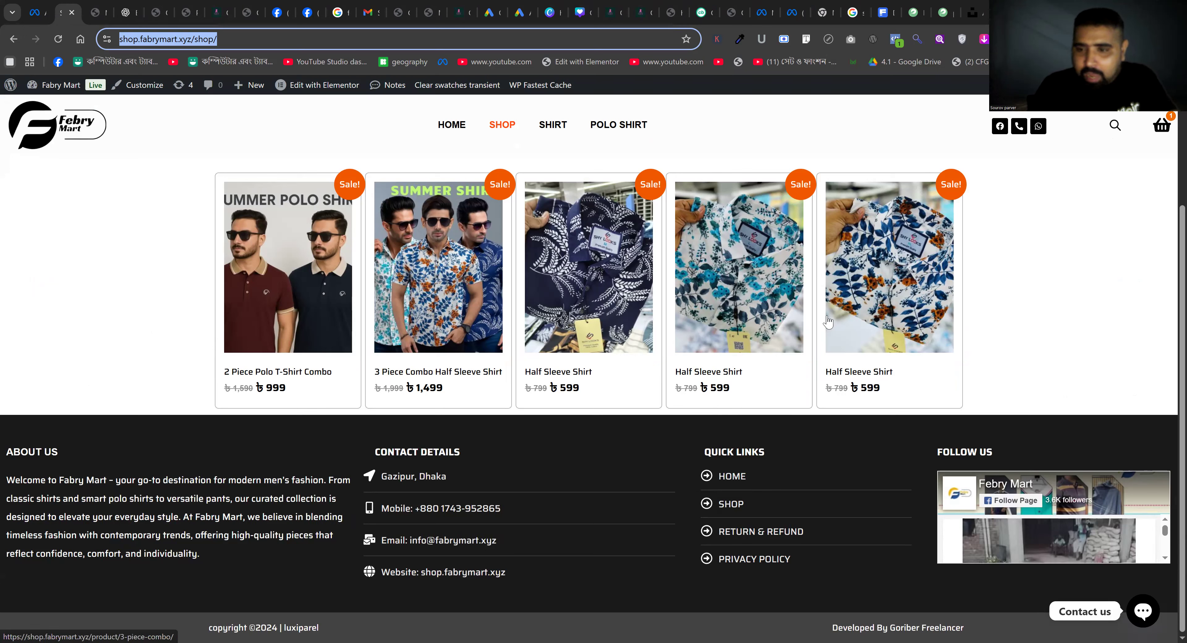
pyautogui.hotkey('ctrl', 'shift', 'Tab')
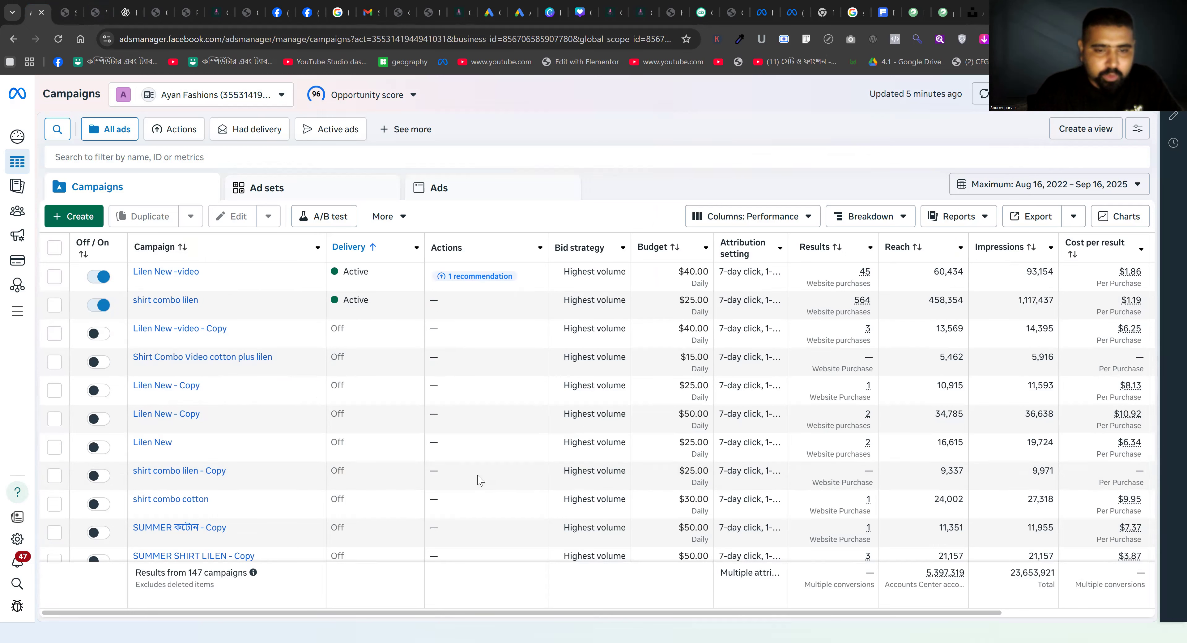
# - Create a new campaign with the Auction buying type and Sales objective, and name it "Cataloue web"
pyautogui.click(87, 217)
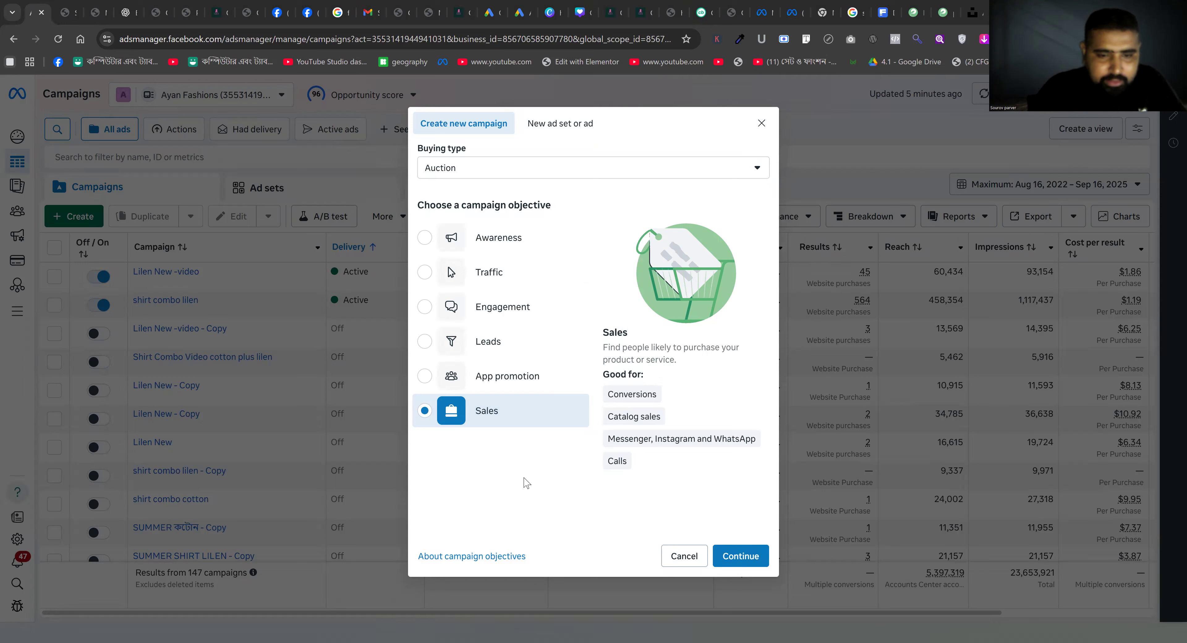
pyautogui.click(740, 557)
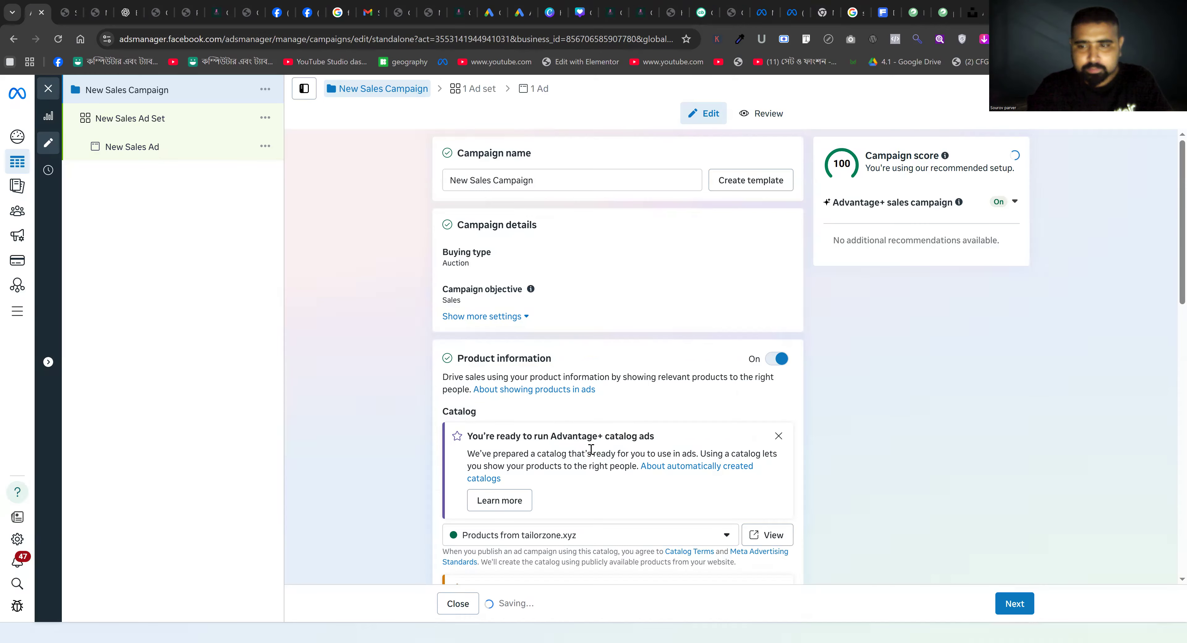
pyautogui.click(530, 182)
pyautogui.hotkey('ctrl', 'a')
pyautogui.write('C')
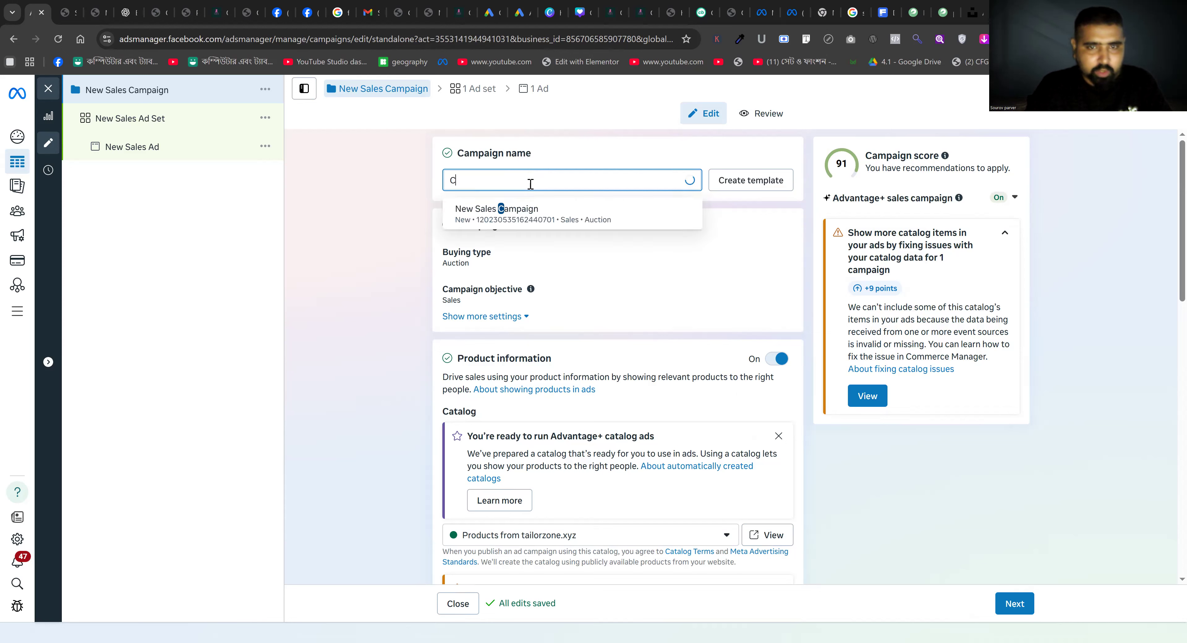
pyautogui.write('atalou')
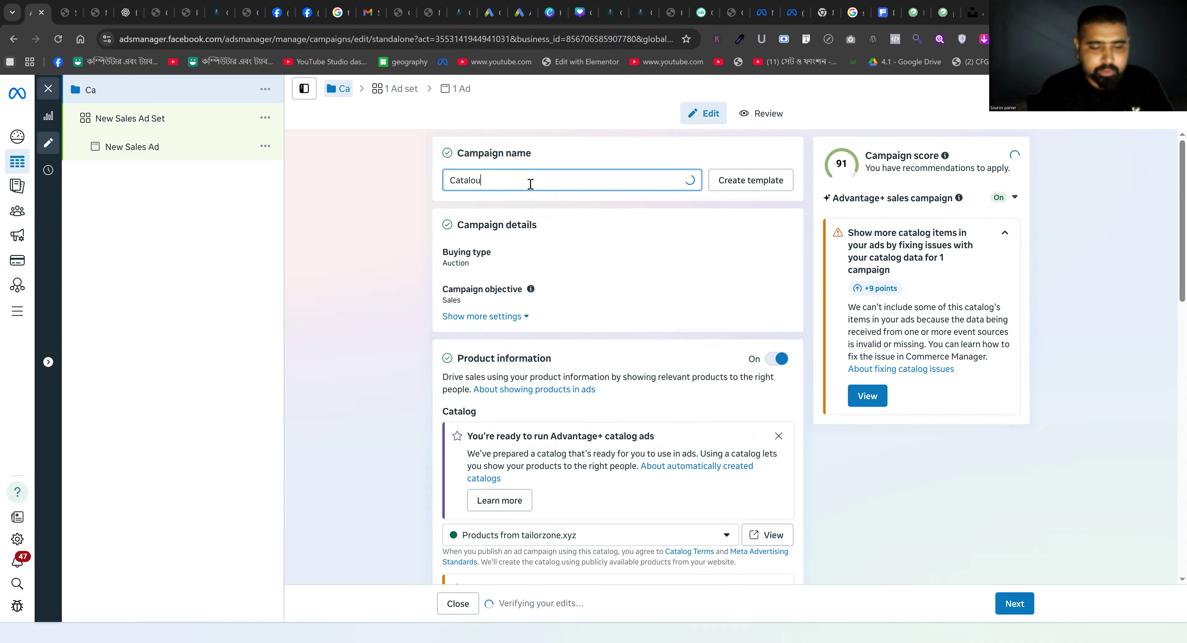
pyautogui.write('e web')
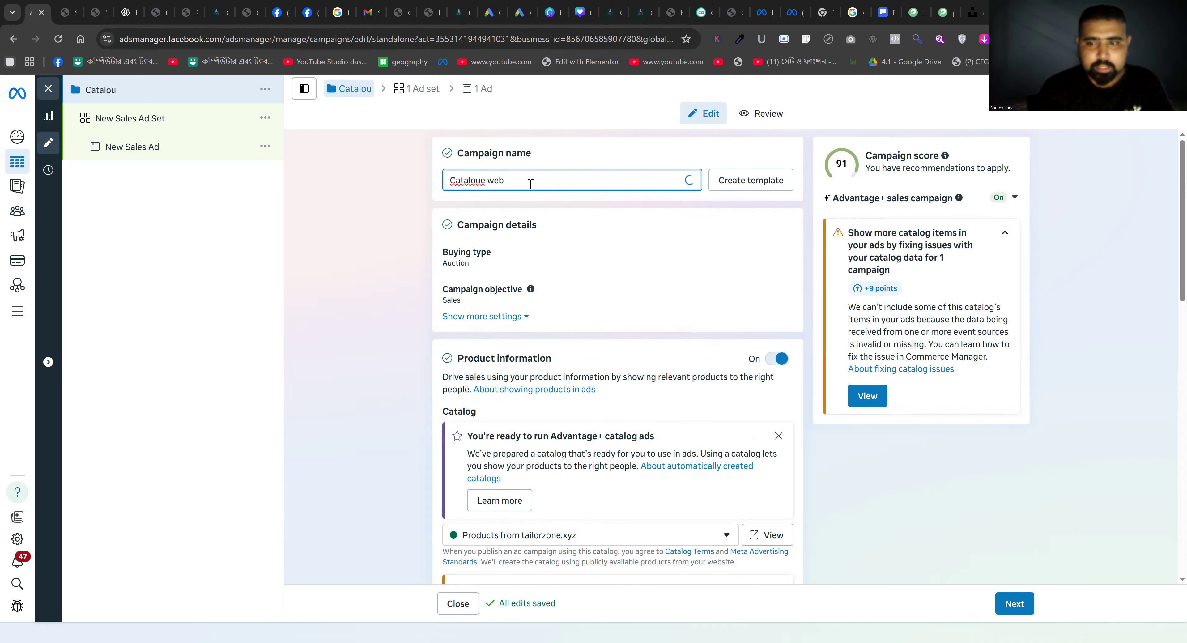
pyautogui.click(366, 328)
# - Turn off product information for the campaign and review its budget, A/B test, audience segment and special ad category settings
pyautogui.scroll(-1, 707, 331)
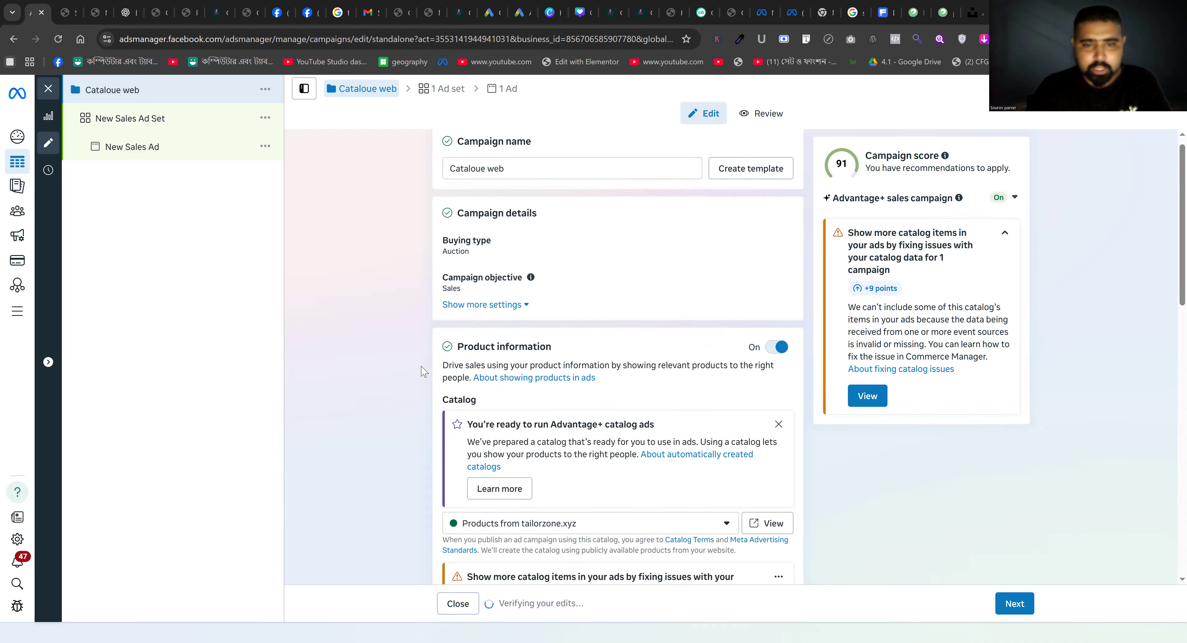
pyautogui.click(755, 299)
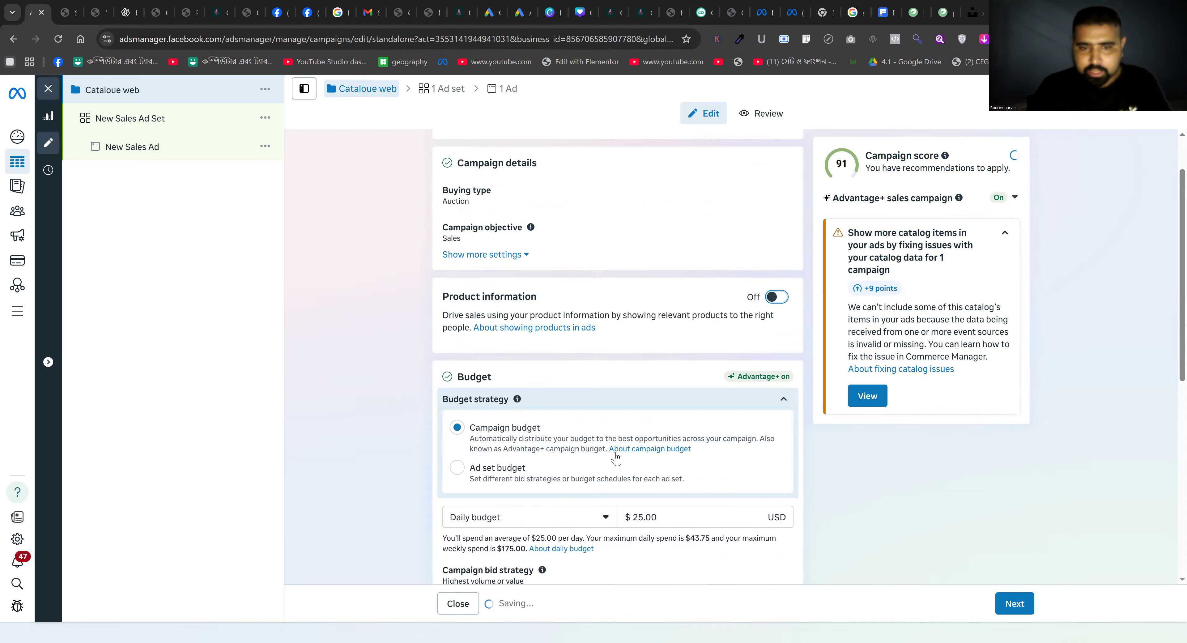
pyautogui.scroll(-1, 631, 462)
pyautogui.scroll(-2, 636, 462)
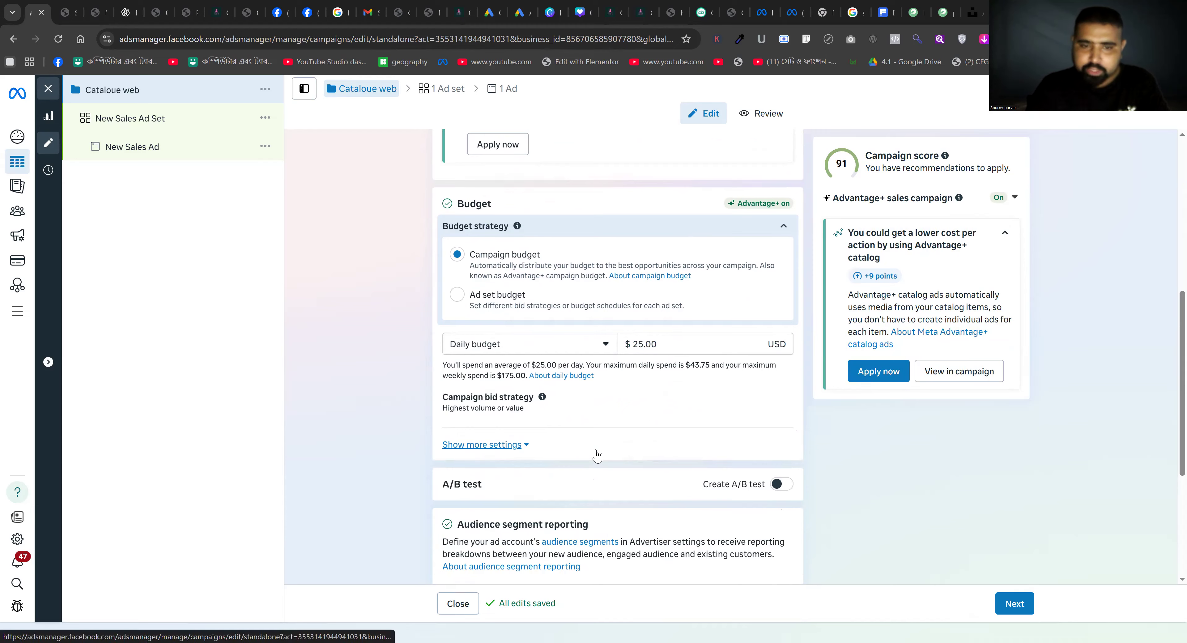
pyautogui.scroll(-3, 598, 456)
pyautogui.scroll(-2, 598, 456)
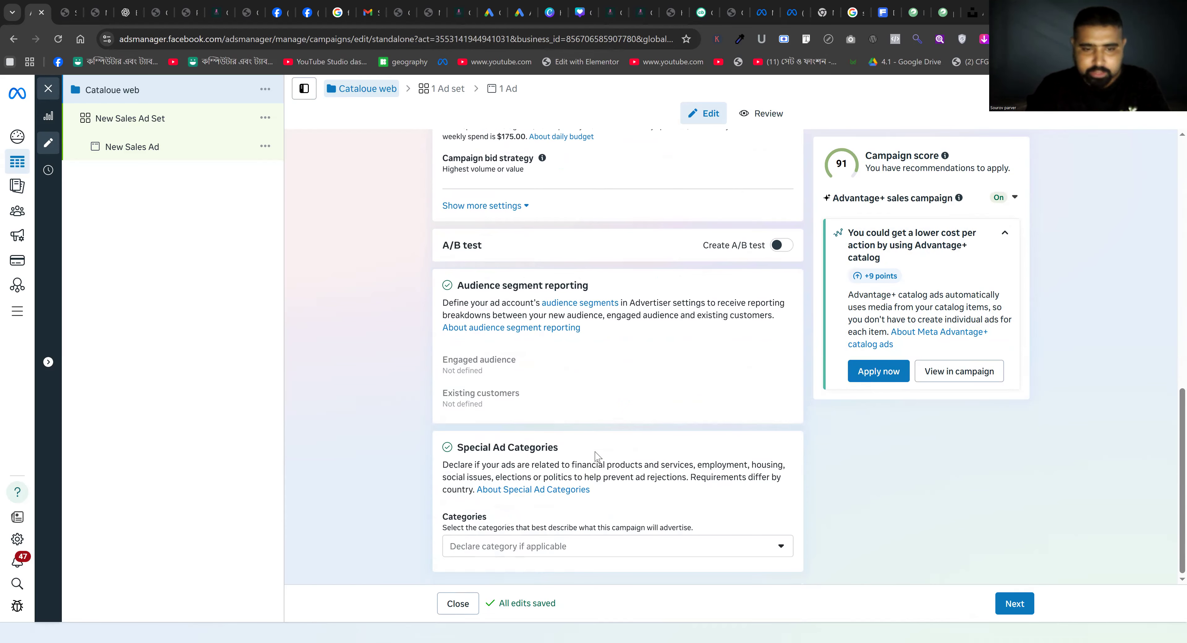
pyautogui.scroll(3, 612, 451)
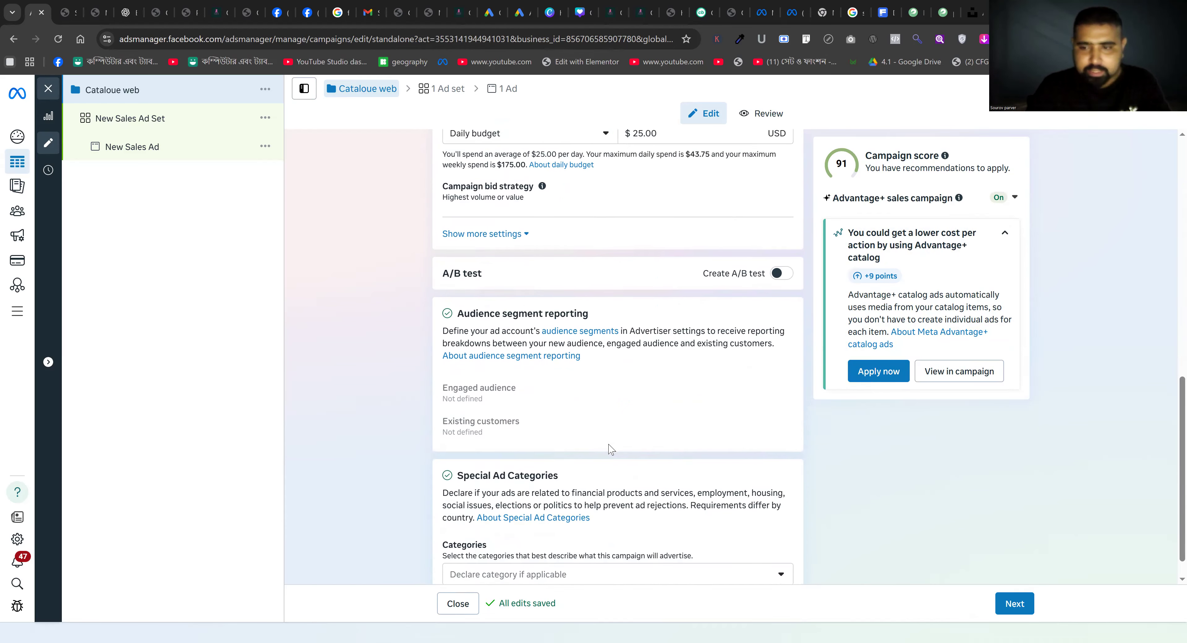
# - In the campaign's ad set, choose the Ayan Fashions dataset and set the conversion event to Purchase
pyautogui.click(171, 124)
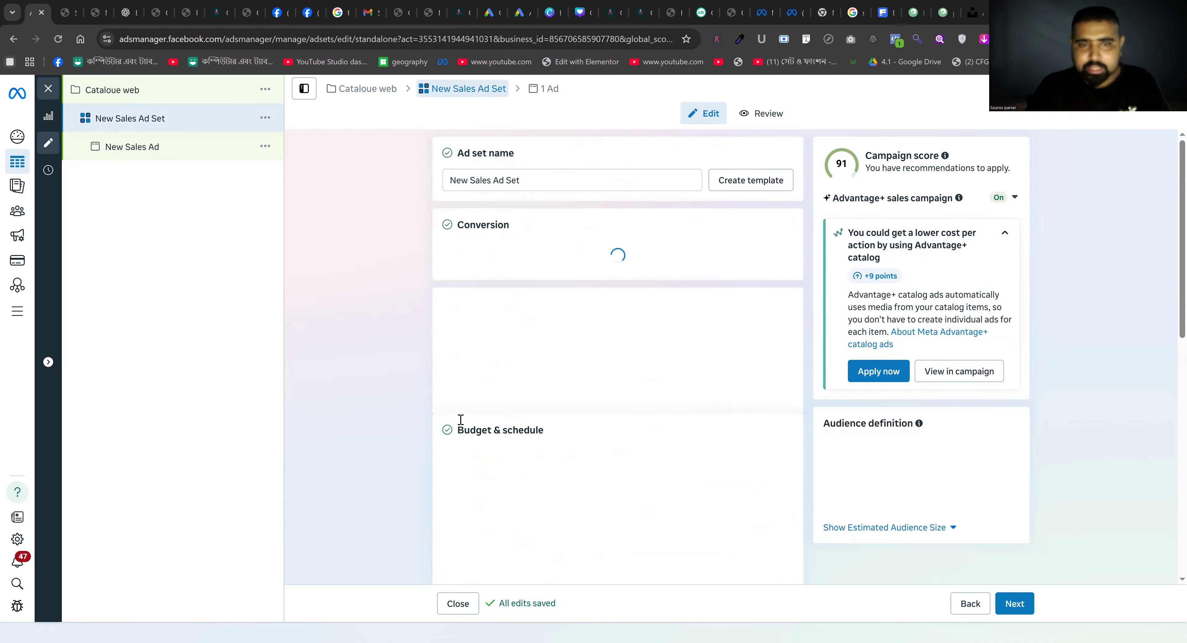
pyautogui.scroll(-4, 464, 409)
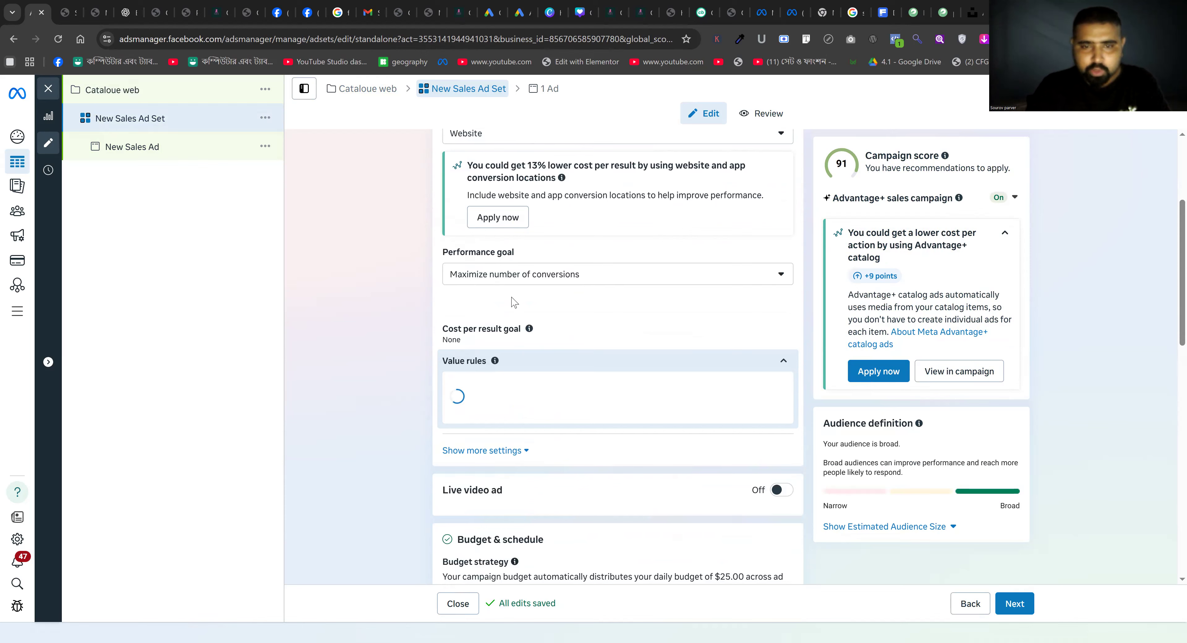
pyautogui.scroll(-3, 518, 412)
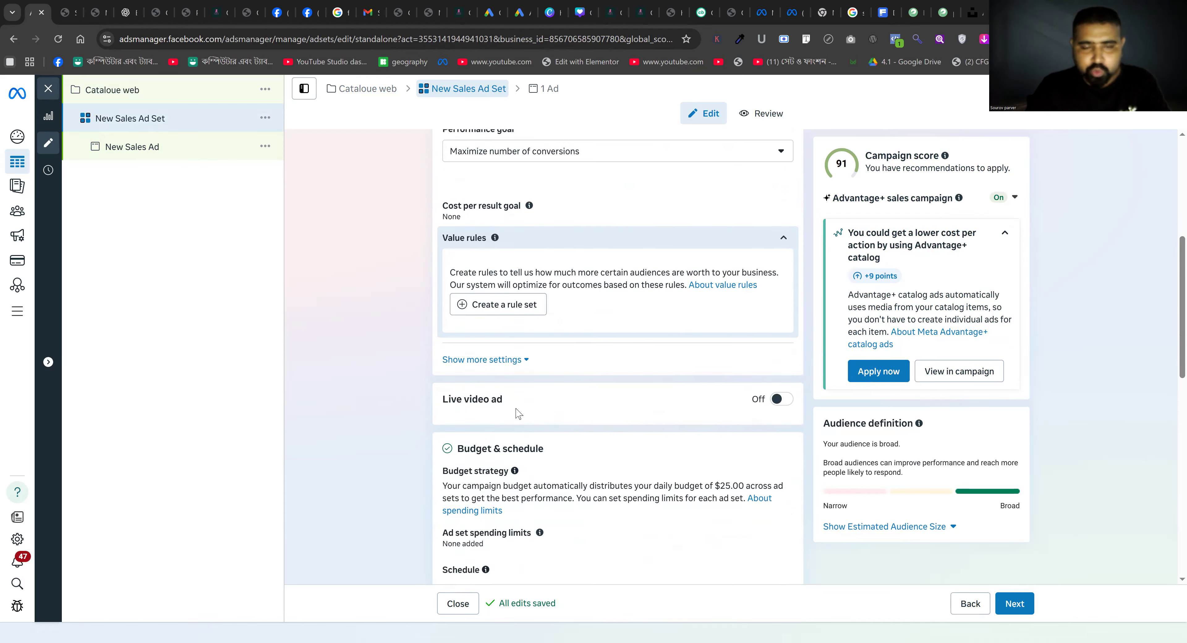
pyautogui.scroll(3, 518, 412)
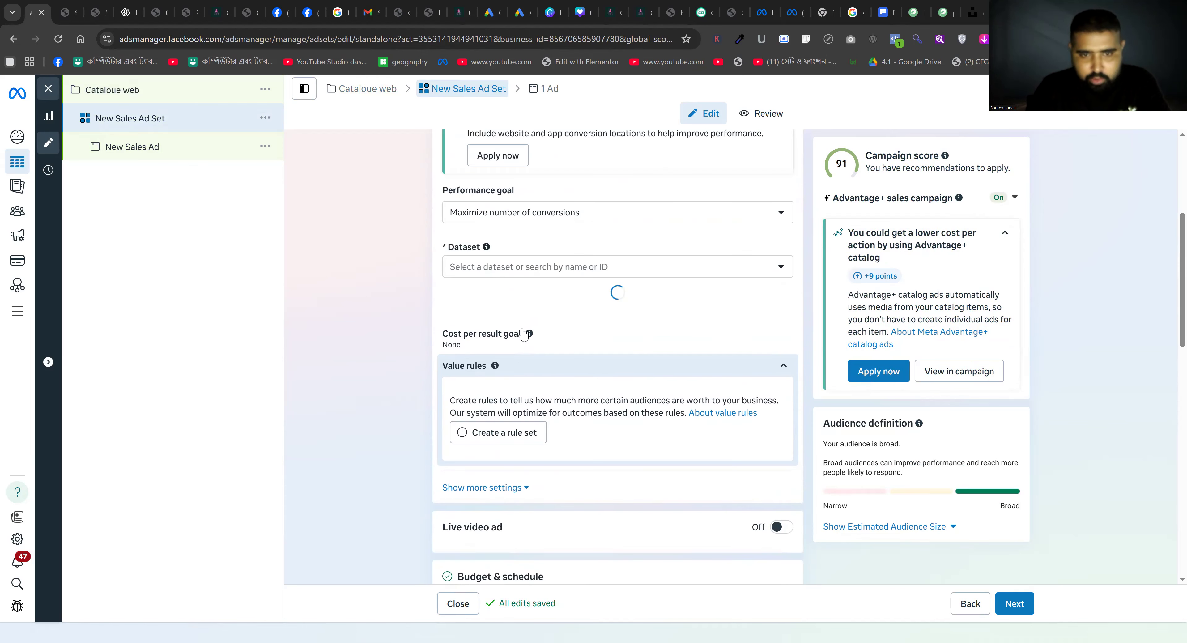
pyautogui.click(522, 271)
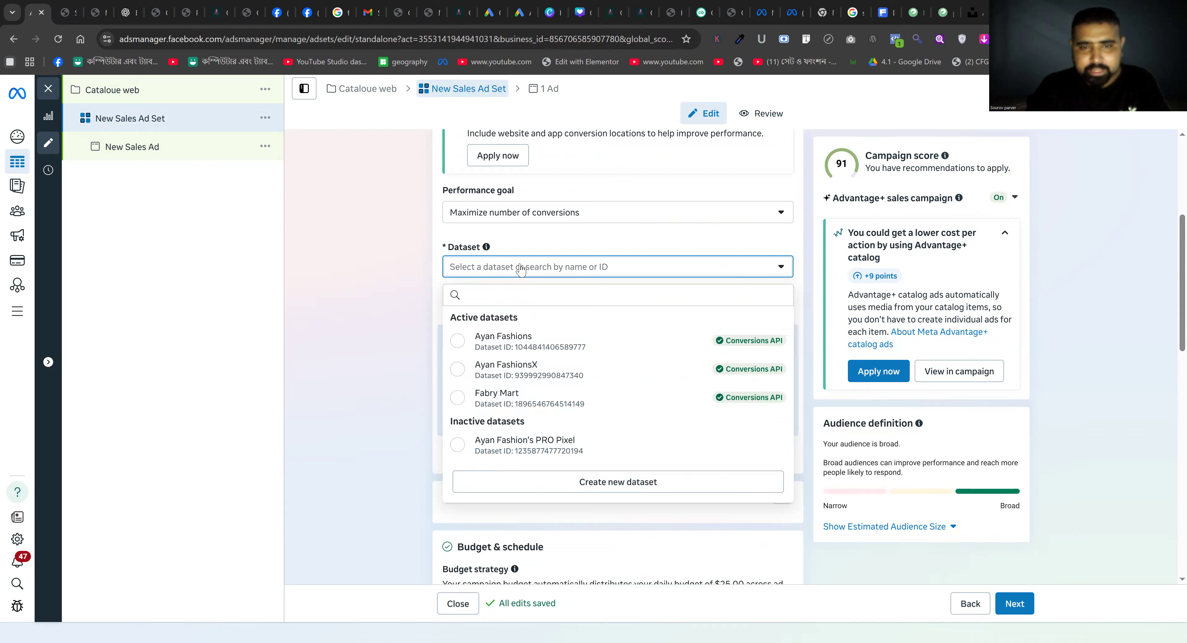
pyautogui.click(444, 355)
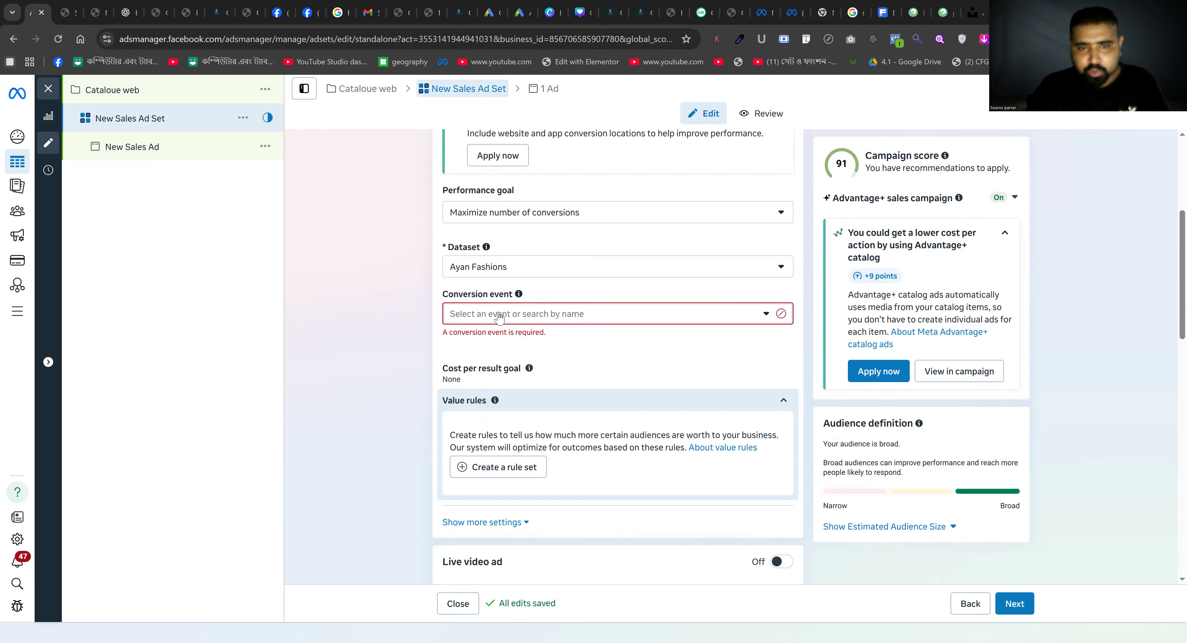
pyautogui.click(499, 317)
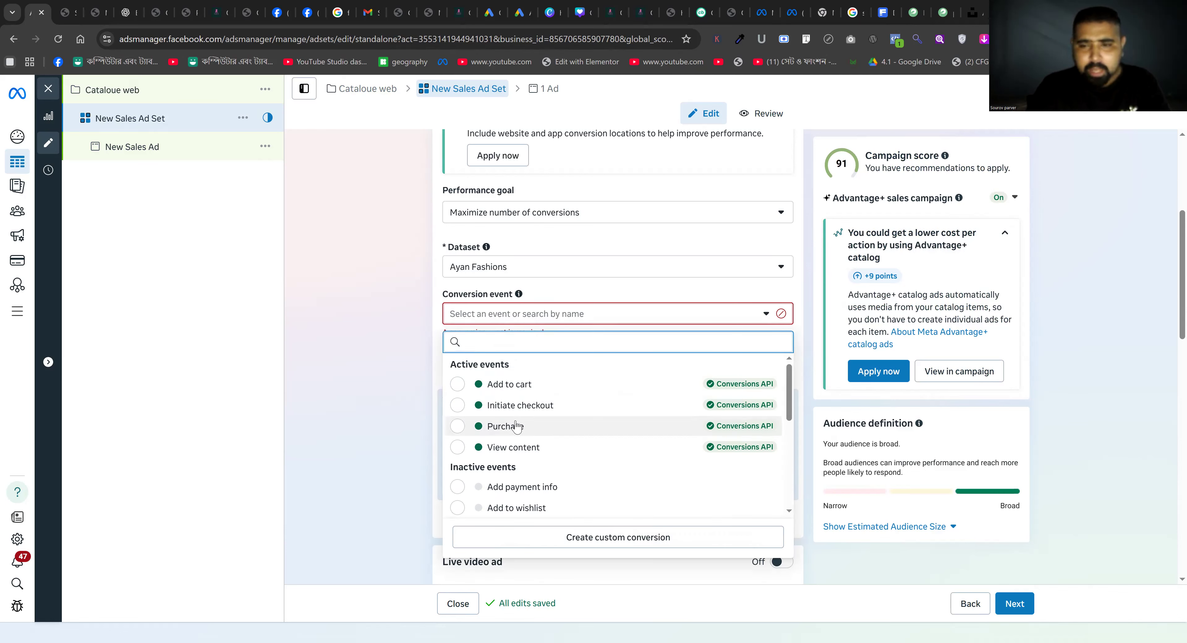
pyautogui.moveTo(516, 426)
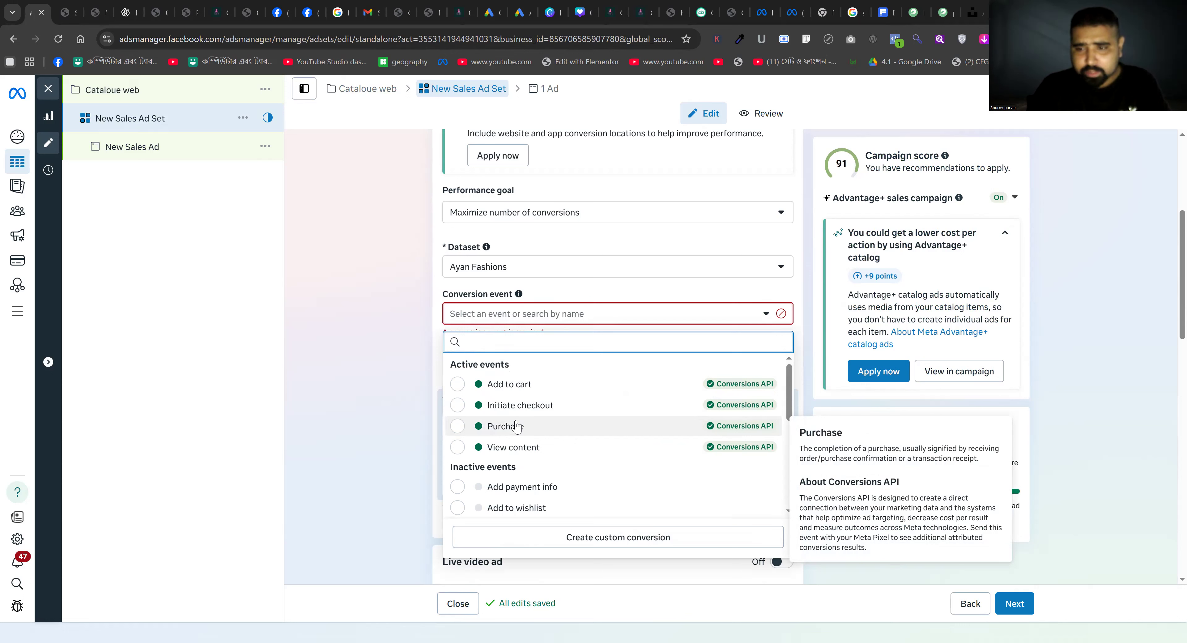
pyautogui.click(516, 427)
# - Add audience suggestions to the ad set and set the maximum suggested age to 45
pyautogui.scroll(-4, 428, 414)
pyautogui.scroll(-8, 429, 414)
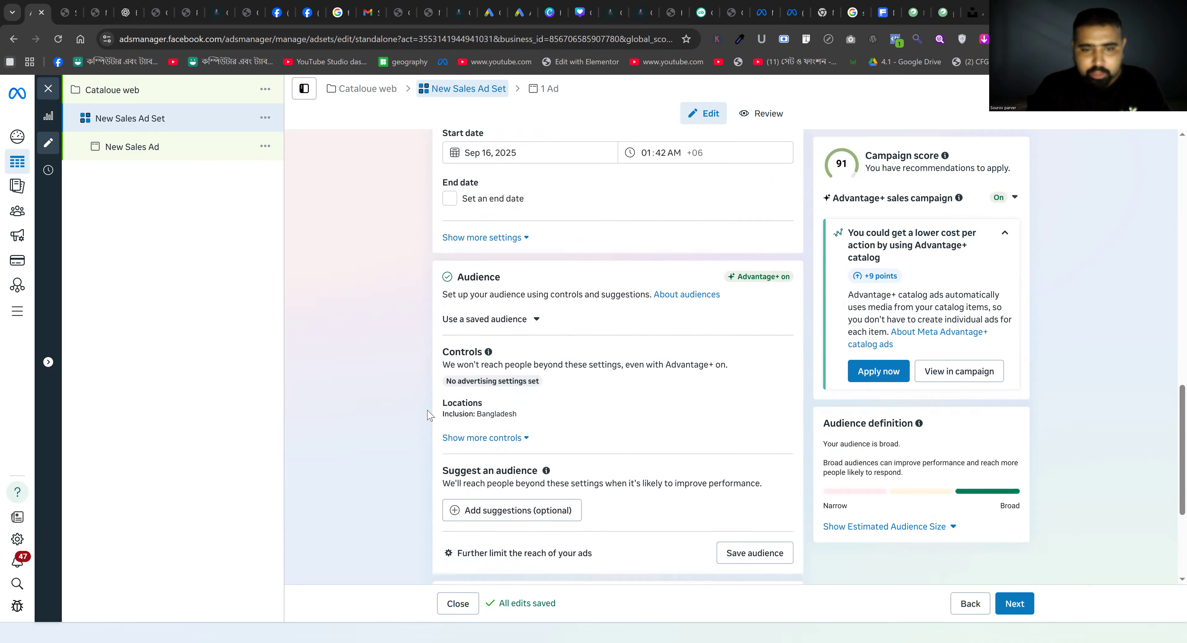
pyautogui.scroll(-2, 428, 415)
pyautogui.click(510, 440)
pyautogui.scroll(-1, 504, 428)
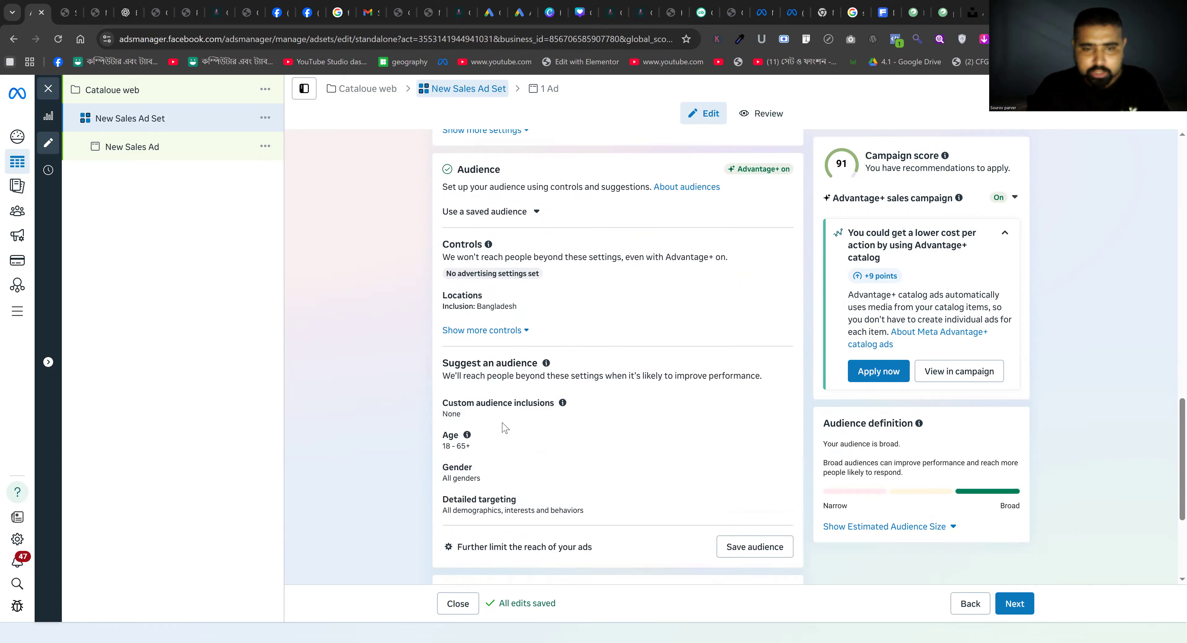
pyautogui.scroll(-2, 504, 428)
pyautogui.click(507, 349)
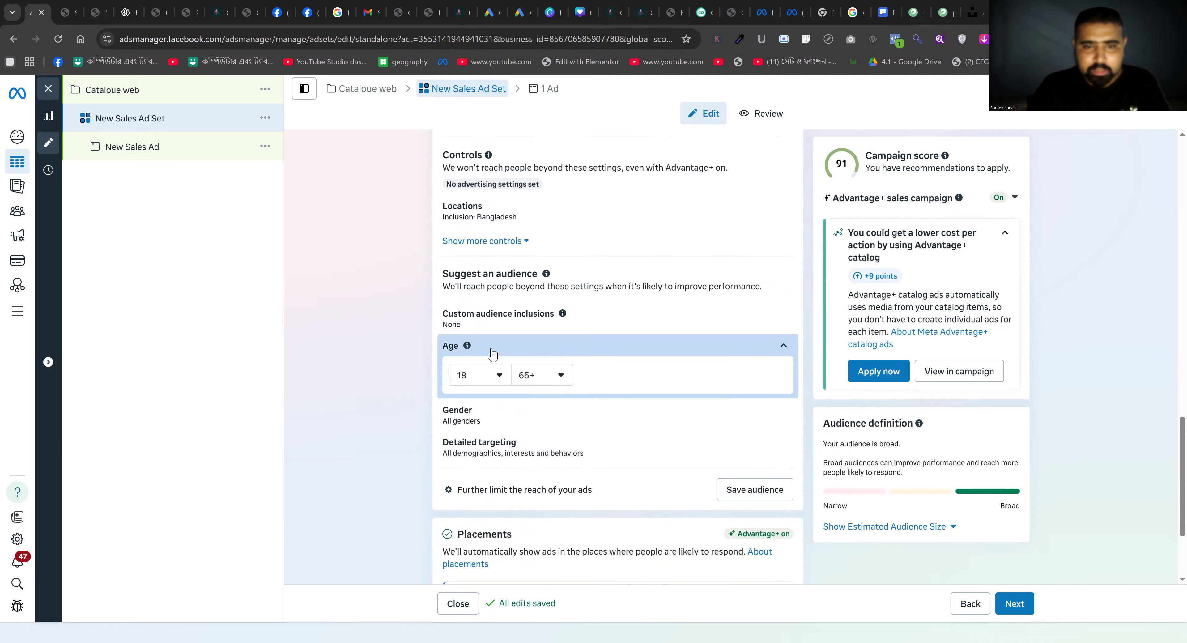
pyautogui.click(543, 382)
pyautogui.scroll(4, 566, 465)
pyautogui.scroll(2, 567, 465)
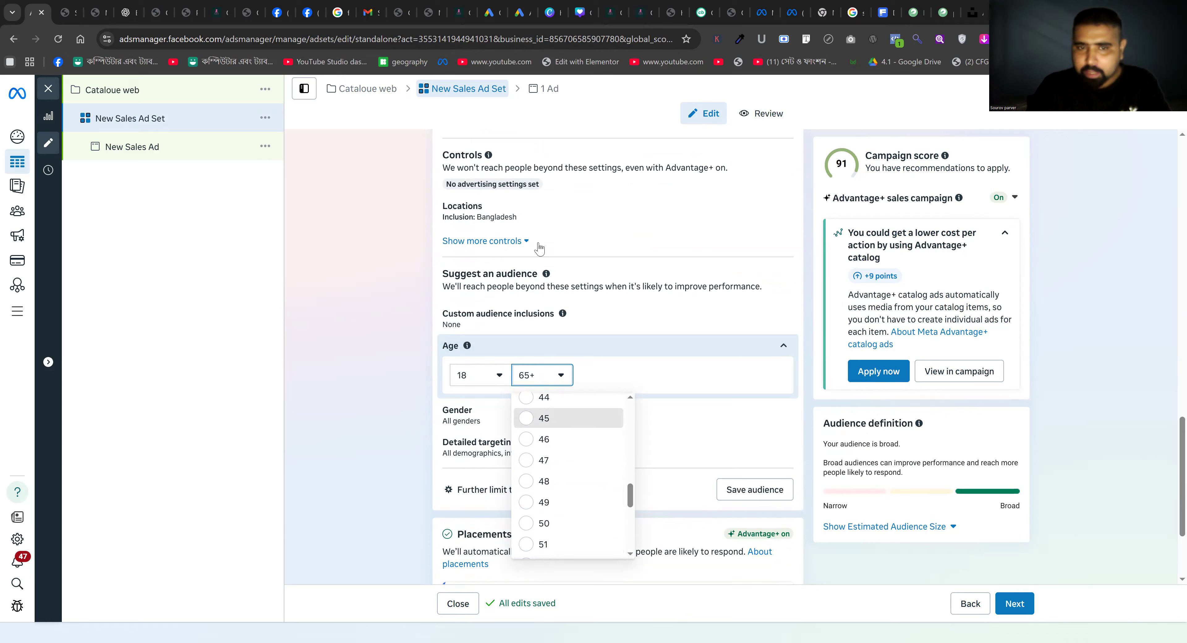
# - Review the audience's location controls and open its gender options
pyautogui.click(540, 217)
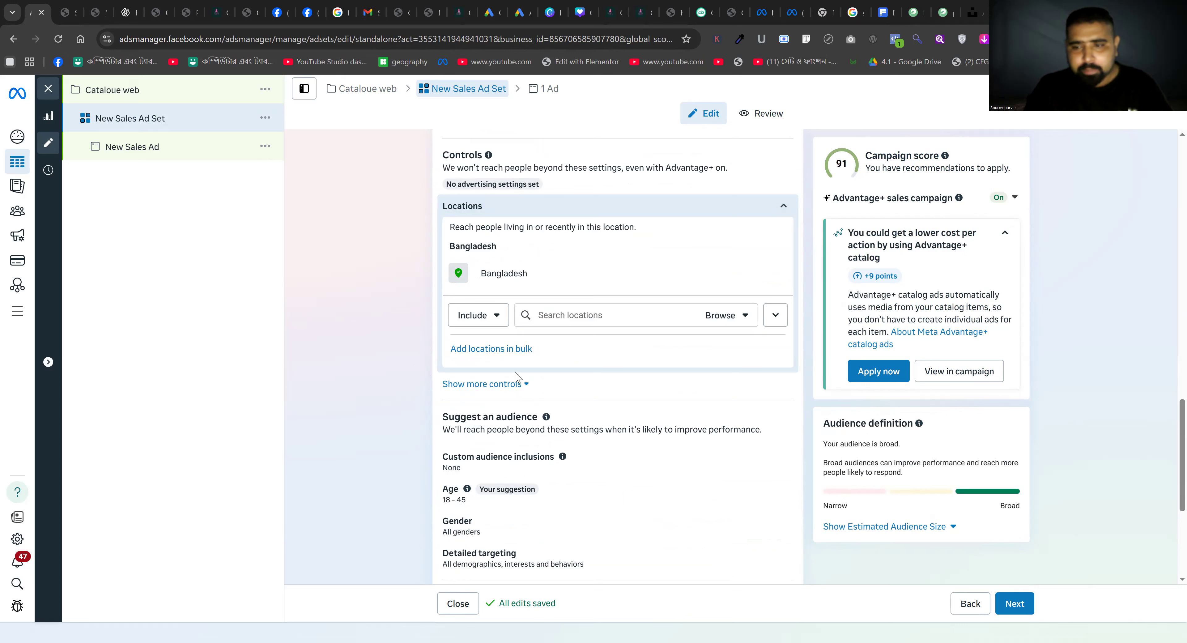
pyautogui.scroll(-3, 557, 400)
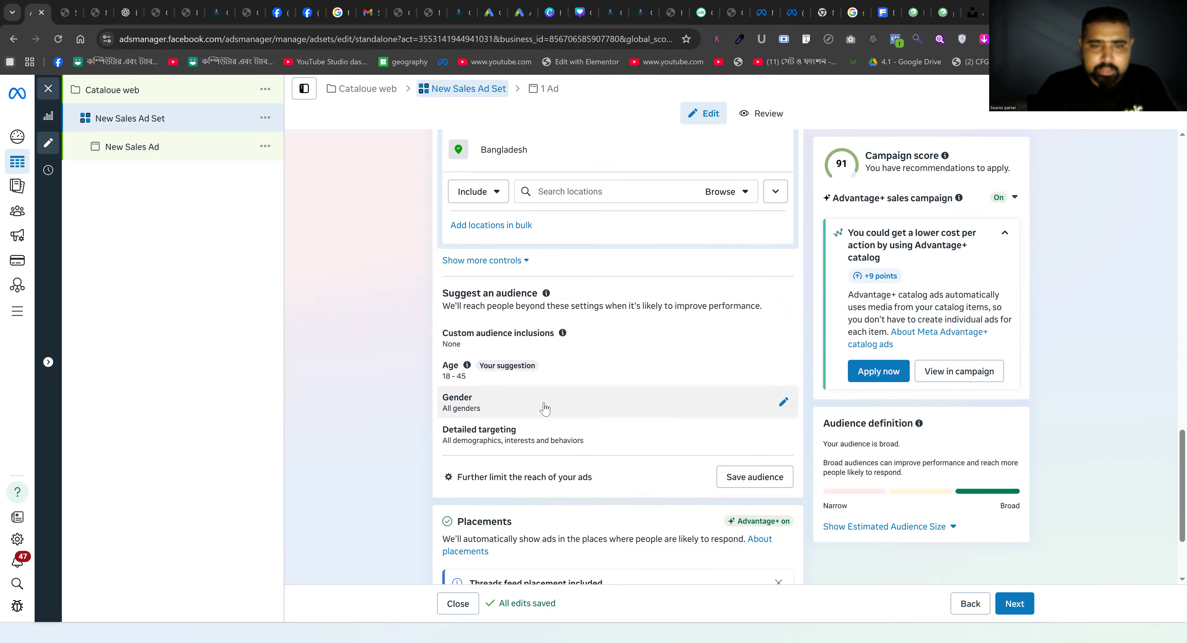
pyautogui.click(547, 404)
pyautogui.scroll(-3, 547, 404)
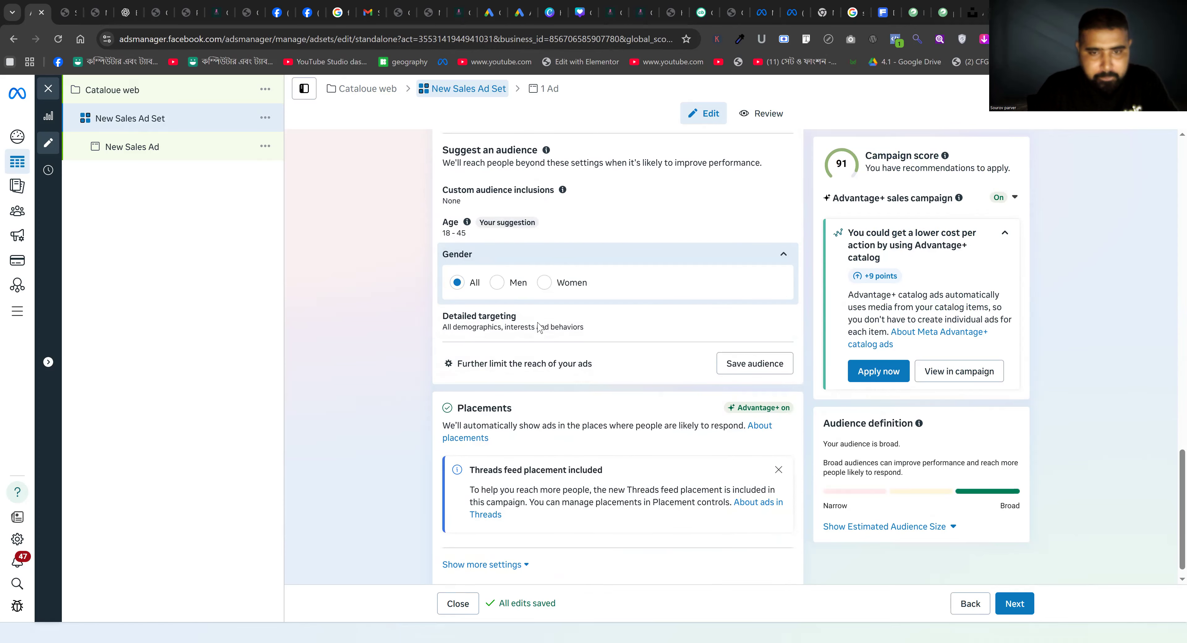
pyautogui.click(336, 318)
# - Rename the ad set as "basic interest"
pyautogui.scroll(10, 338, 317)
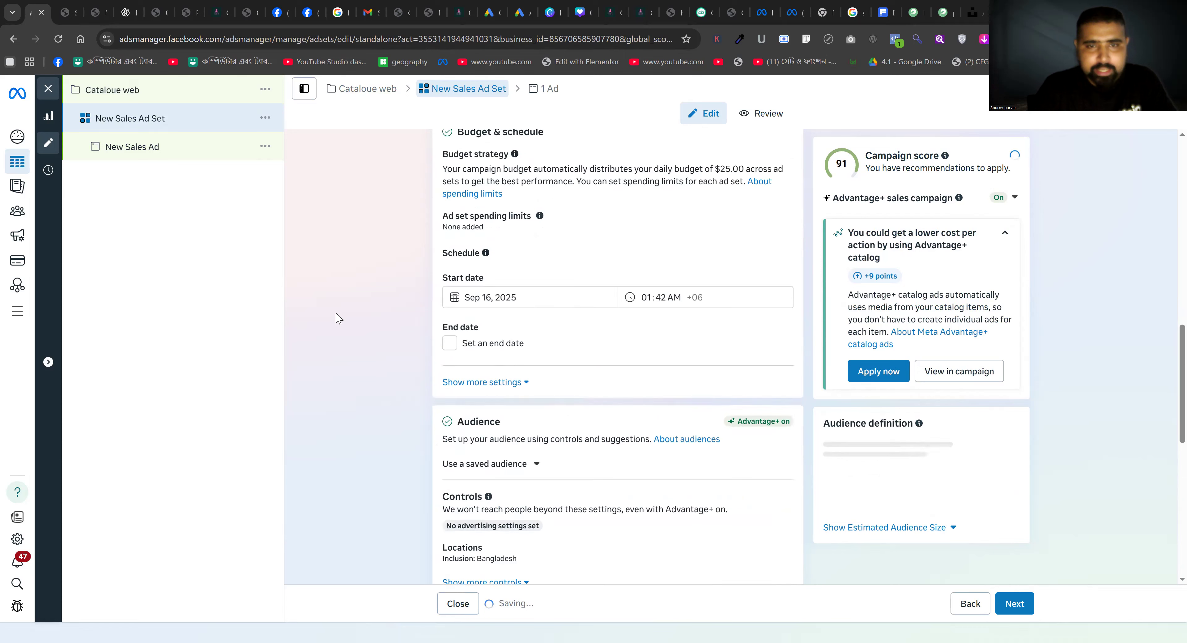
pyautogui.scroll(5, 336, 318)
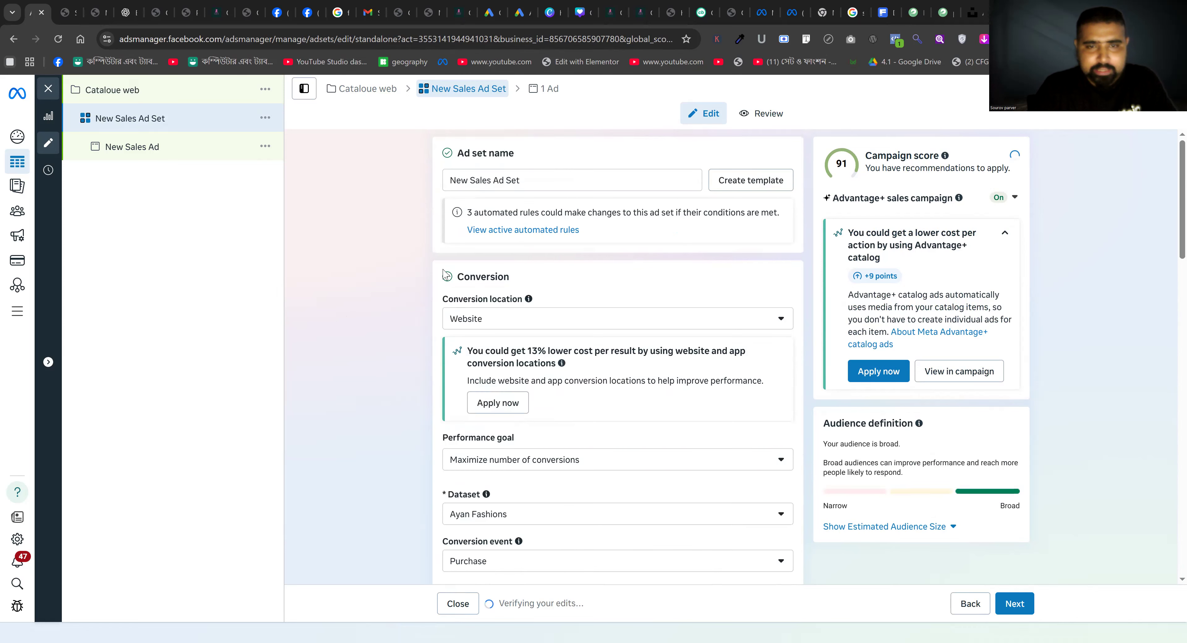
pyautogui.tripleClick(502, 179)
pyautogui.press('BackSpace')
pyautogui.write('a')
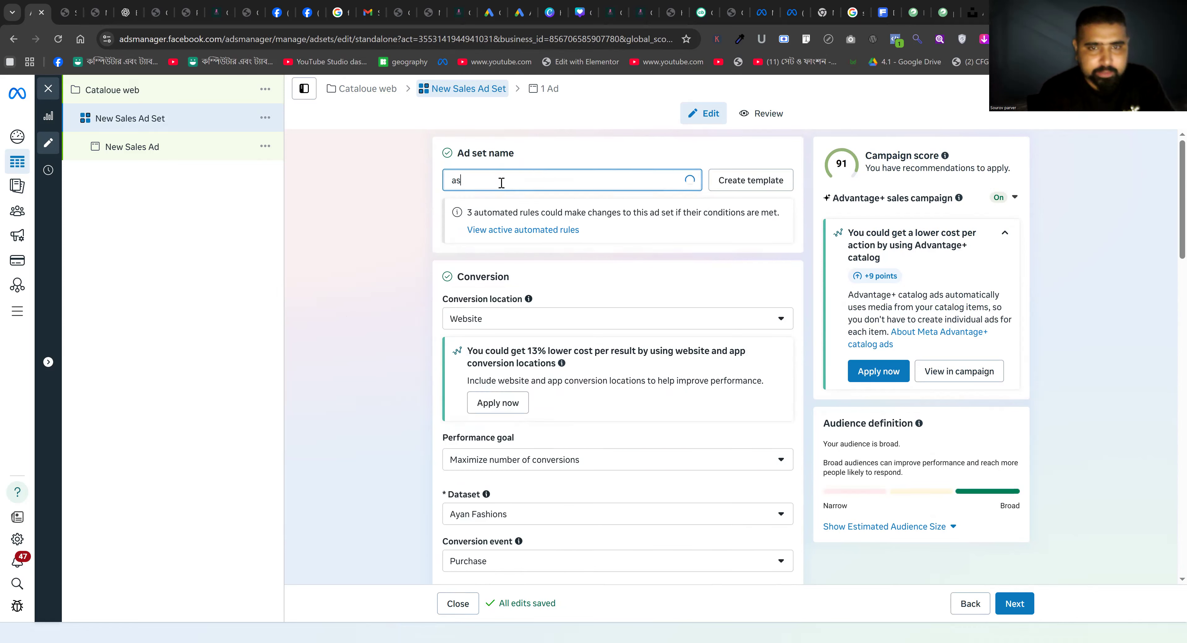
pyautogui.press('BackSpace')
pyautogui.write('basic')
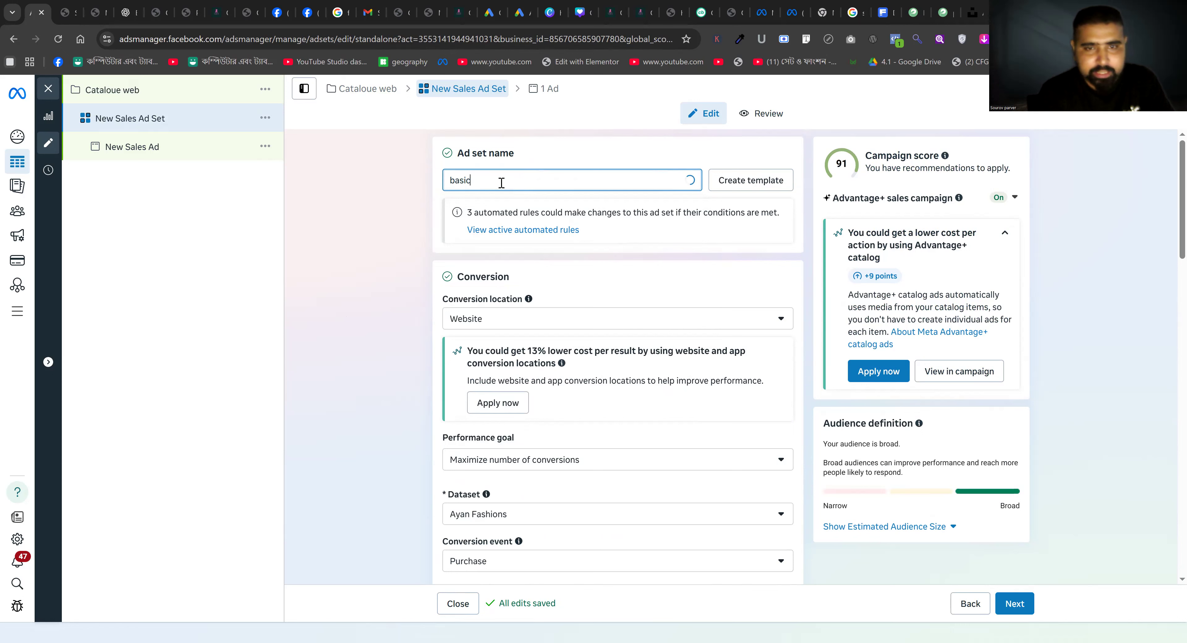
pyautogui.write(' interes')
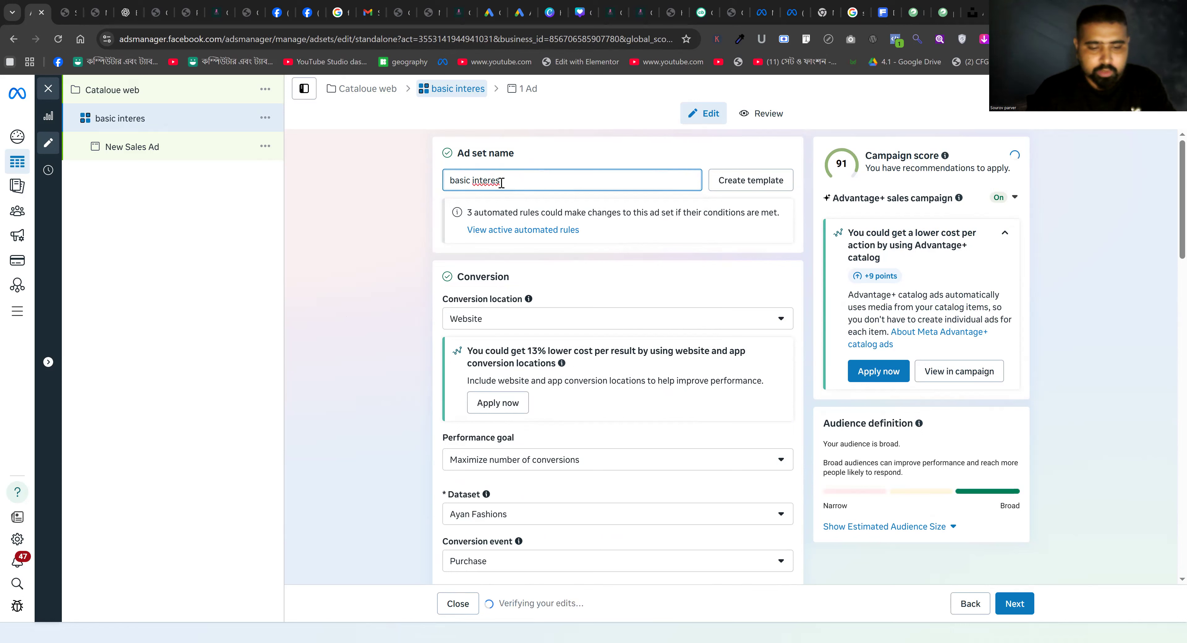
pyautogui.write('t')
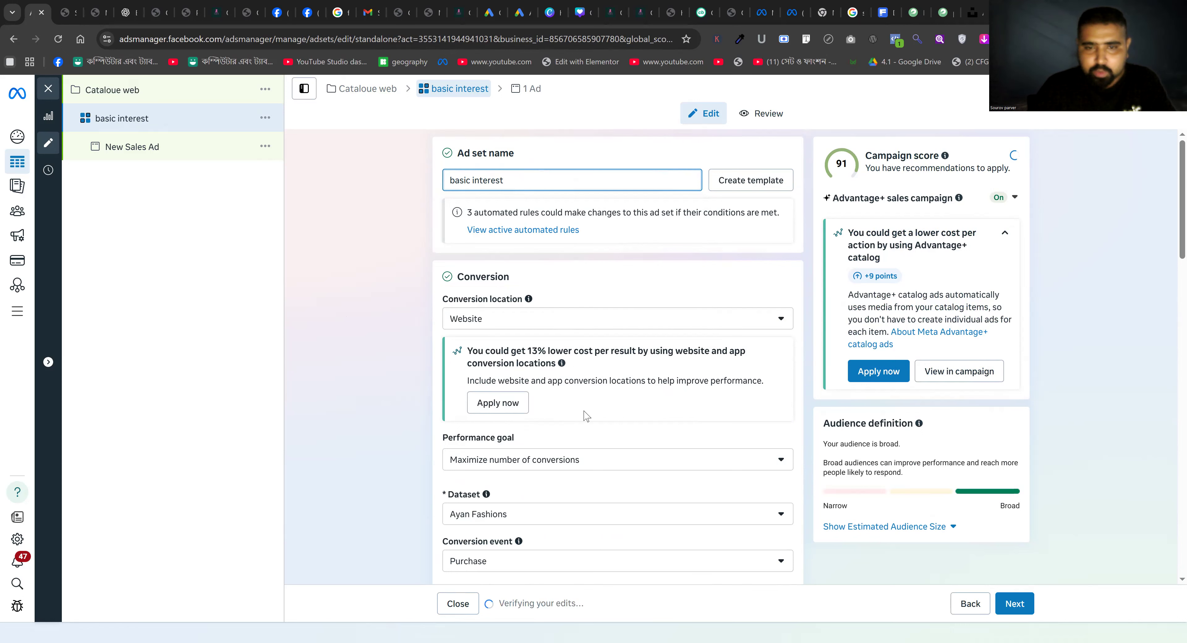
# - Search the ad set's detailed targeting for "shirt" and add the Shirt (apparel) interest
pyautogui.scroll(-10, 581, 414)
pyautogui.scroll(-12, 579, 413)
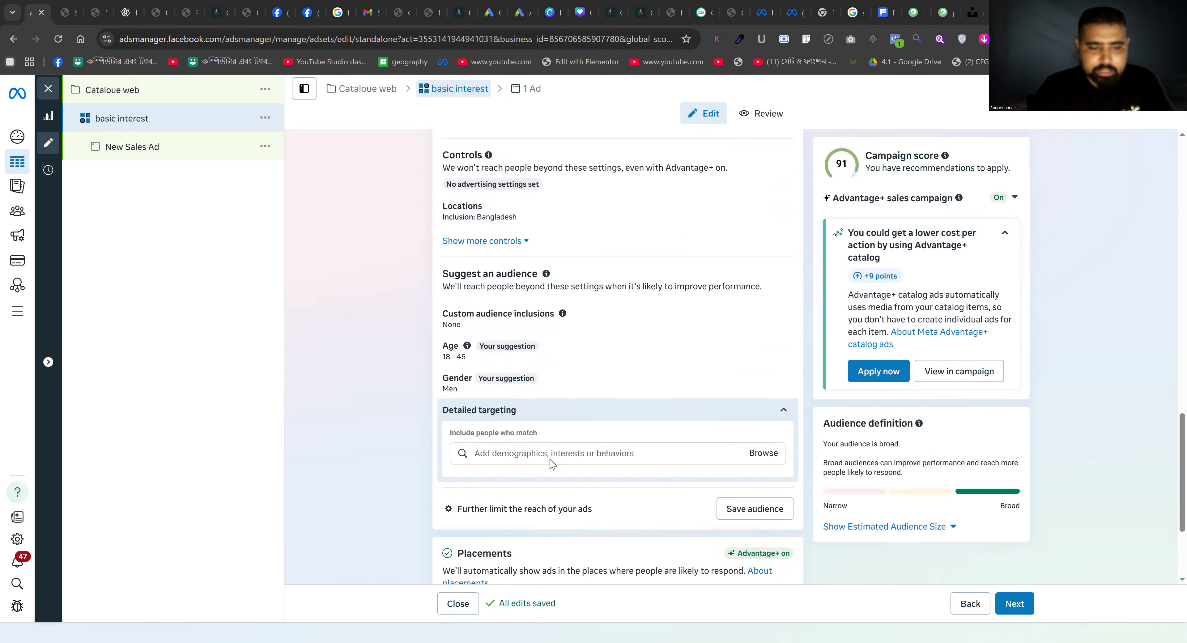
pyautogui.click(551, 452)
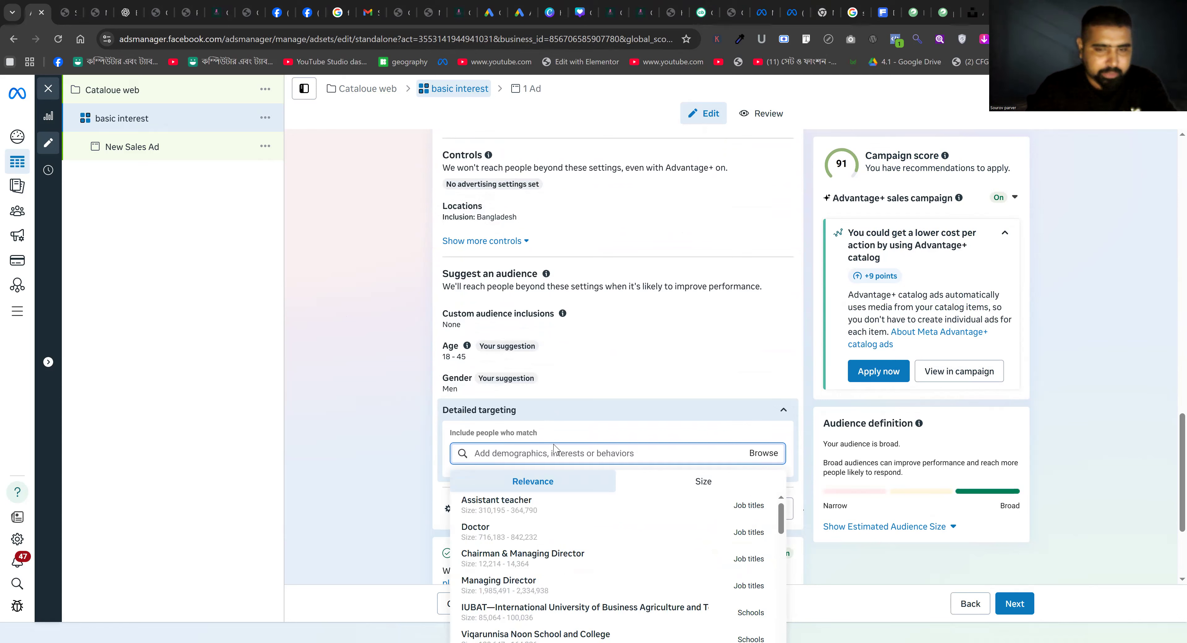
pyautogui.write('shirt')
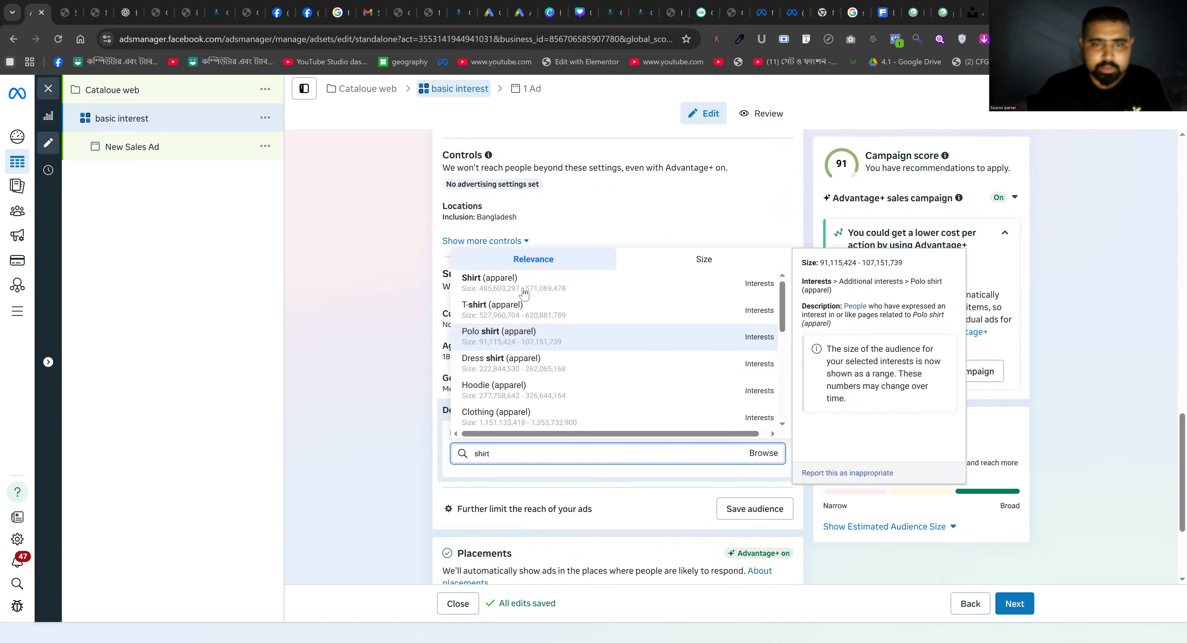
pyautogui.click(512, 291)
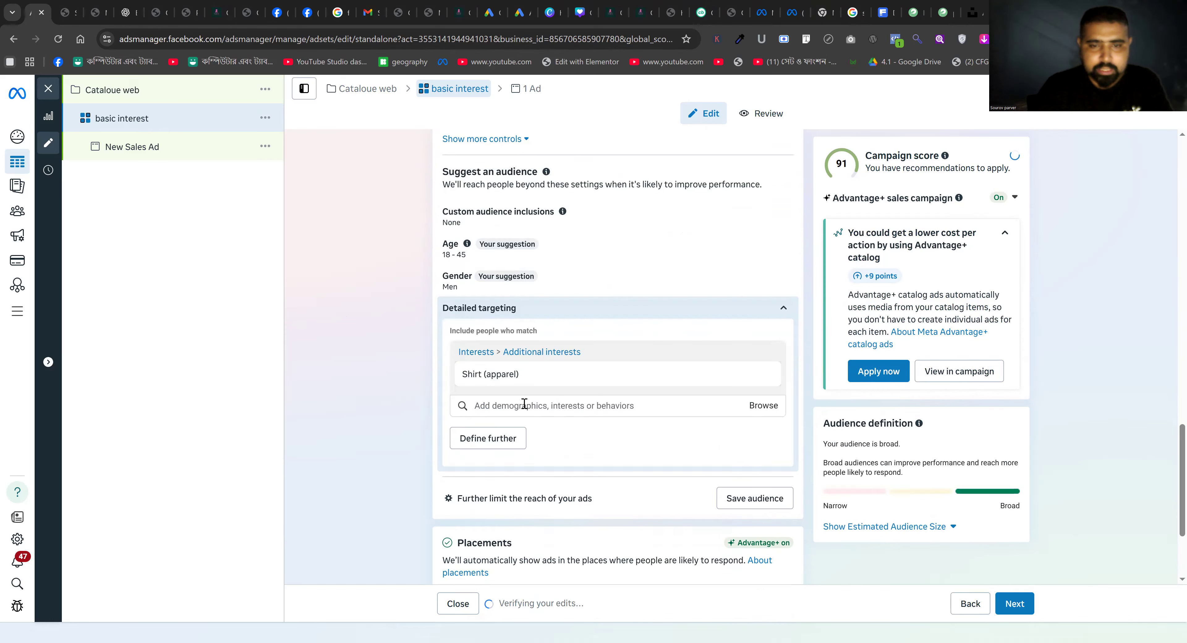
# - Add the T-shirt, Dress shirt, Clothing, Fashion accessories, Jeans, Polo shirt and Dresses interests to the detailed targeting
pyautogui.click(524, 406)
pyautogui.click(493, 456)
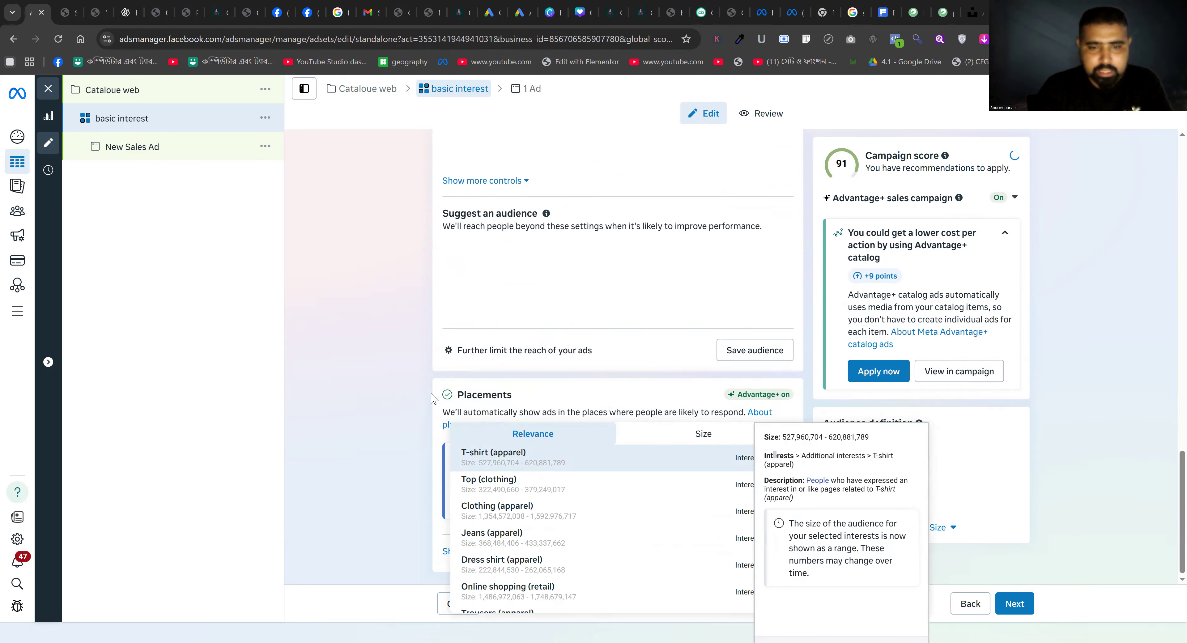
pyautogui.scroll(-1, 417, 446)
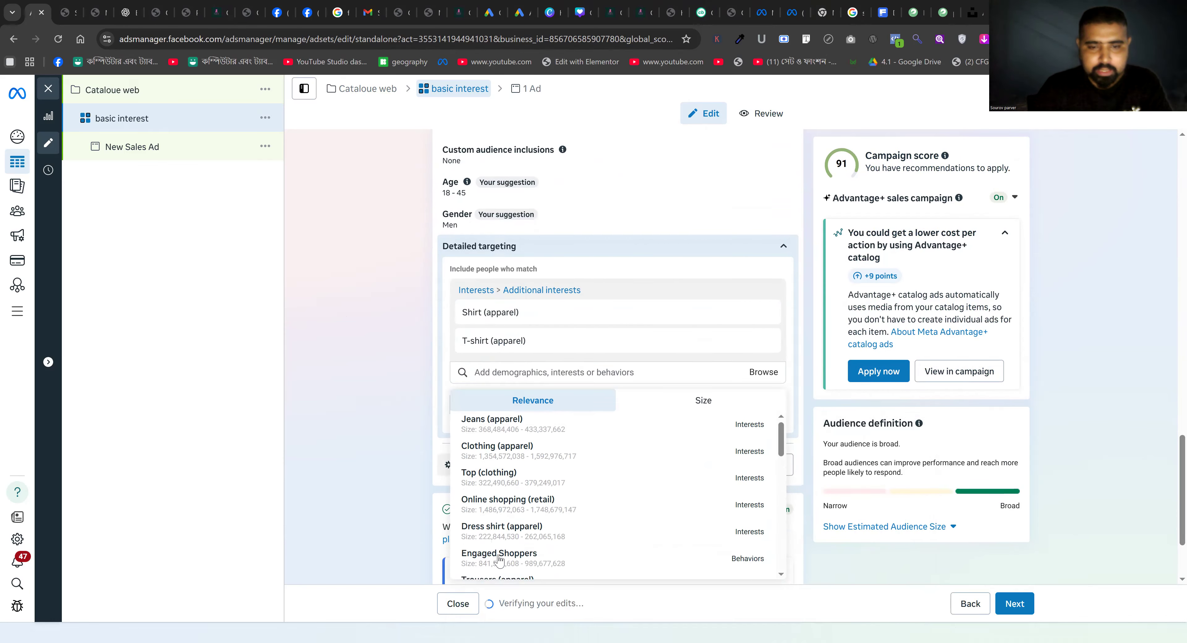
pyautogui.click(502, 530)
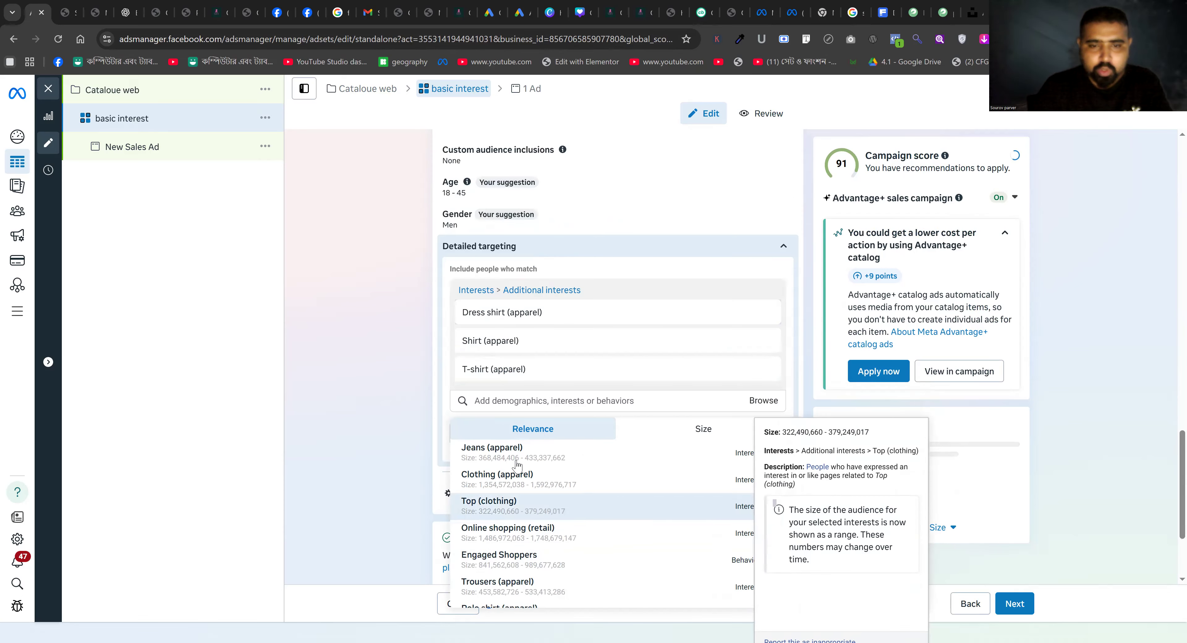
pyautogui.click(502, 477)
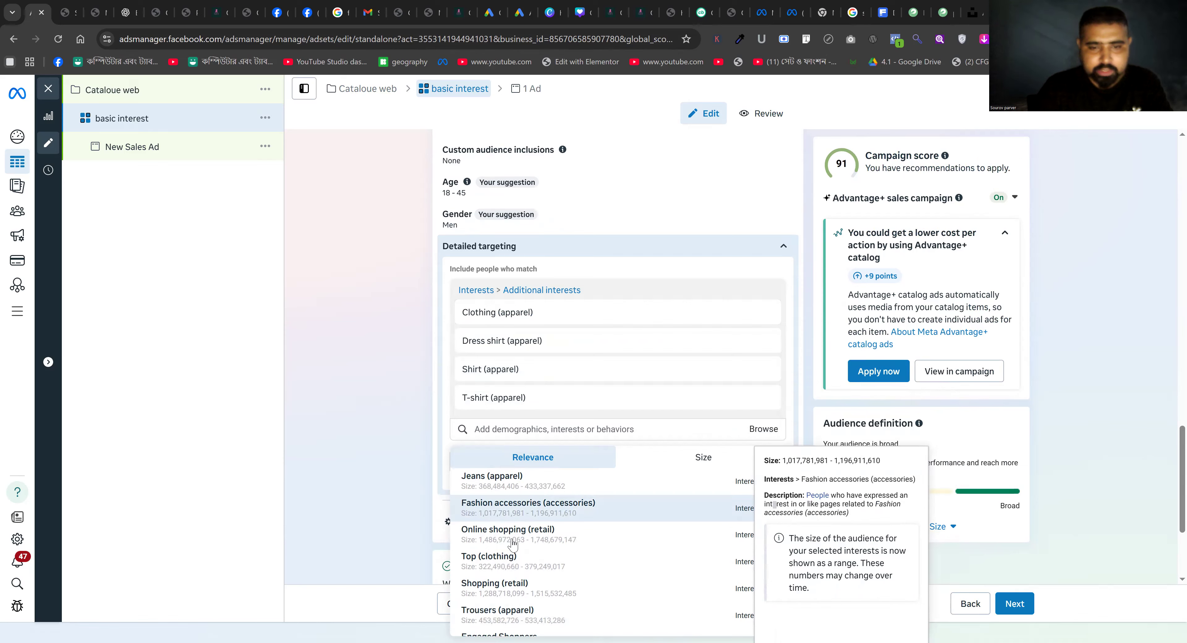
pyautogui.click(512, 507)
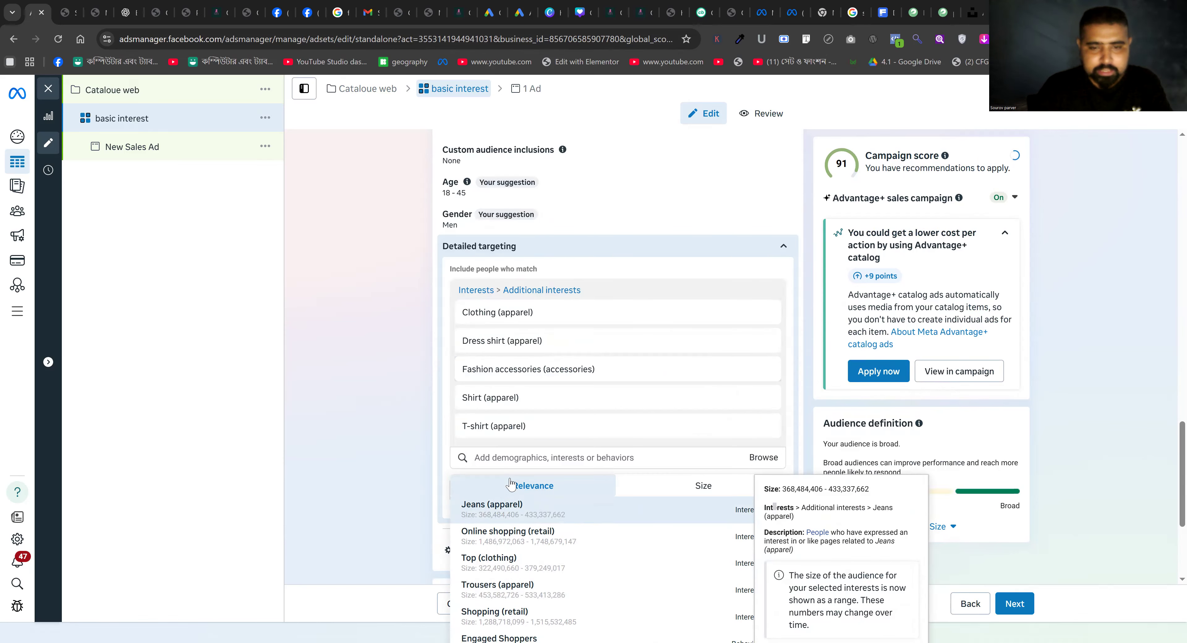
pyautogui.click(507, 508)
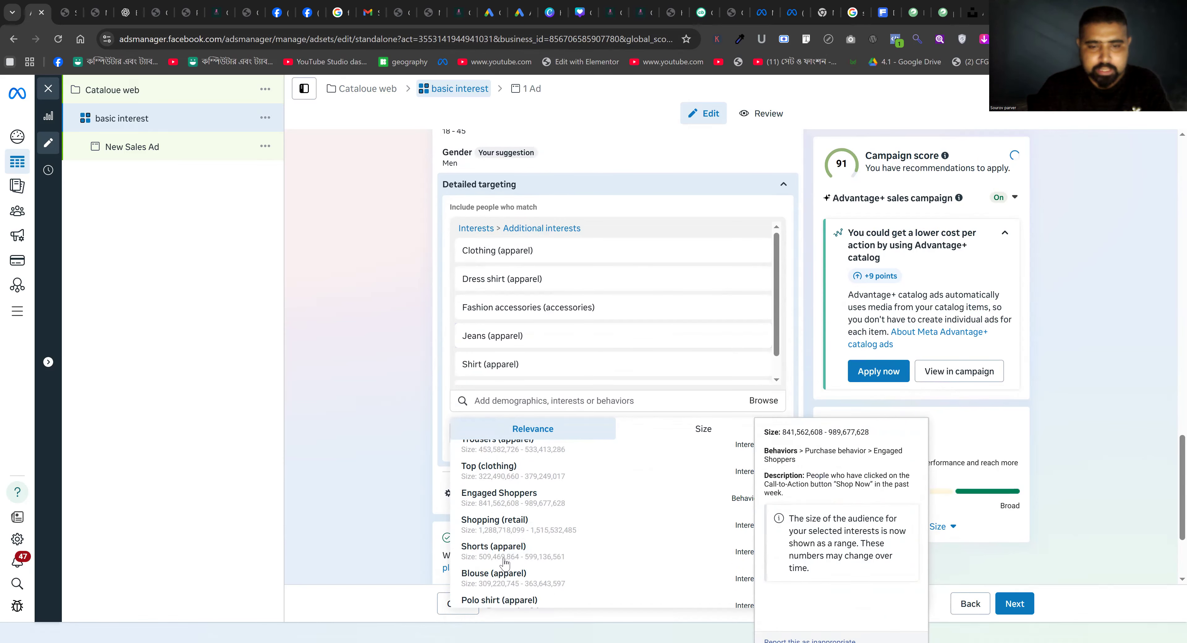
pyautogui.scroll(-2, 507, 558)
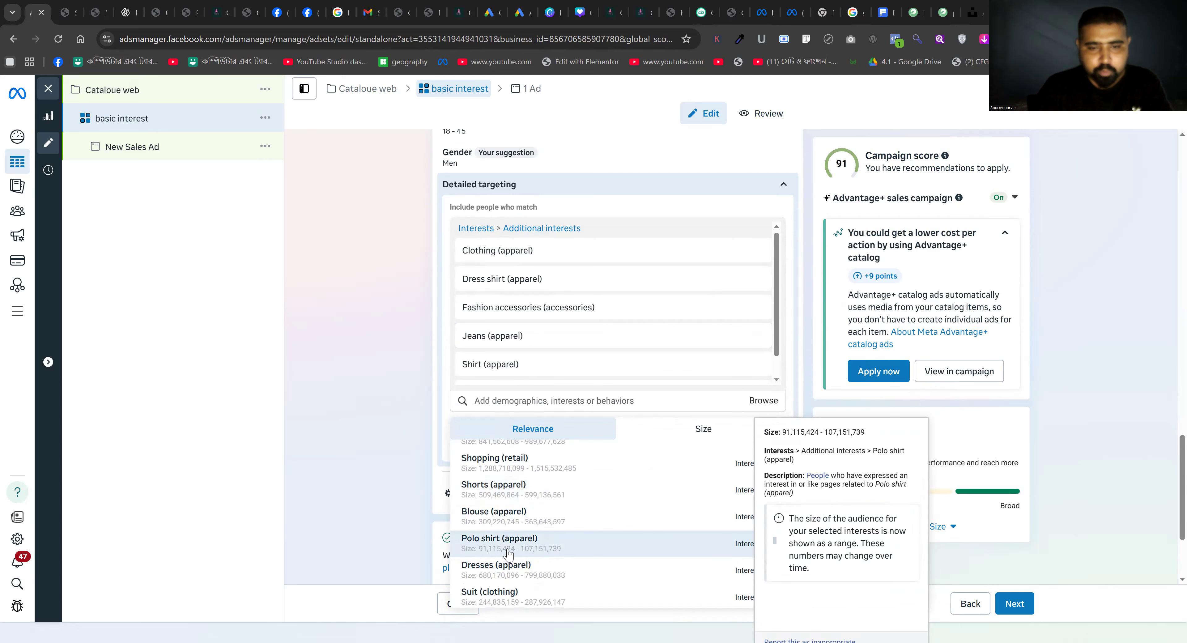
pyautogui.click(508, 552)
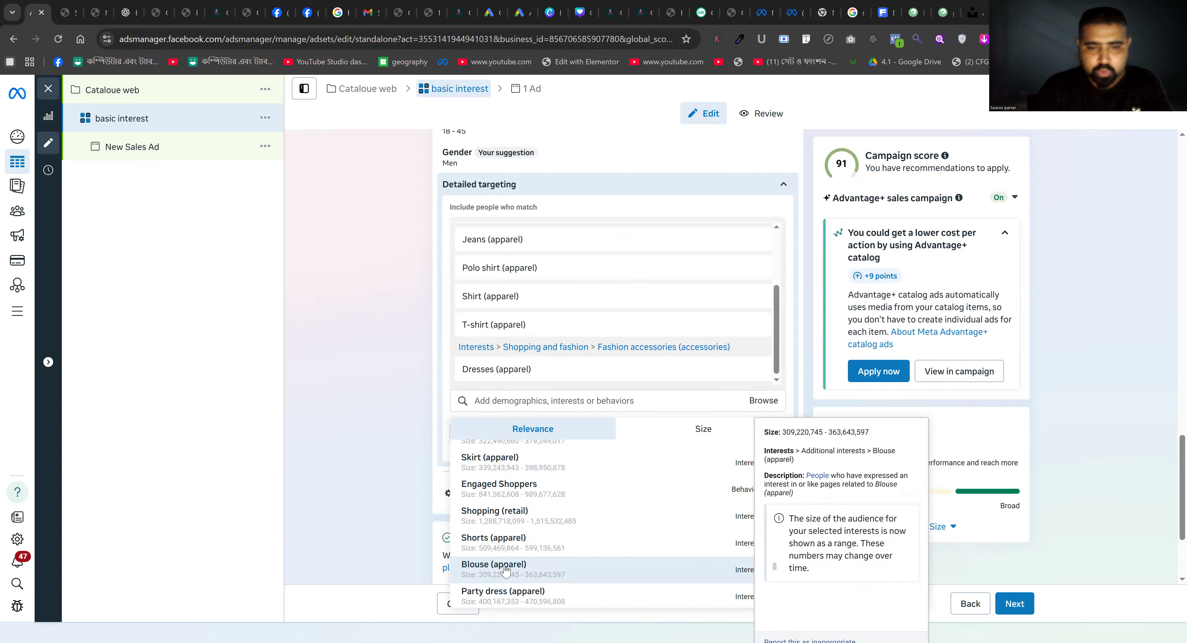
pyautogui.scroll(-1, 506, 556)
pyautogui.click(397, 462)
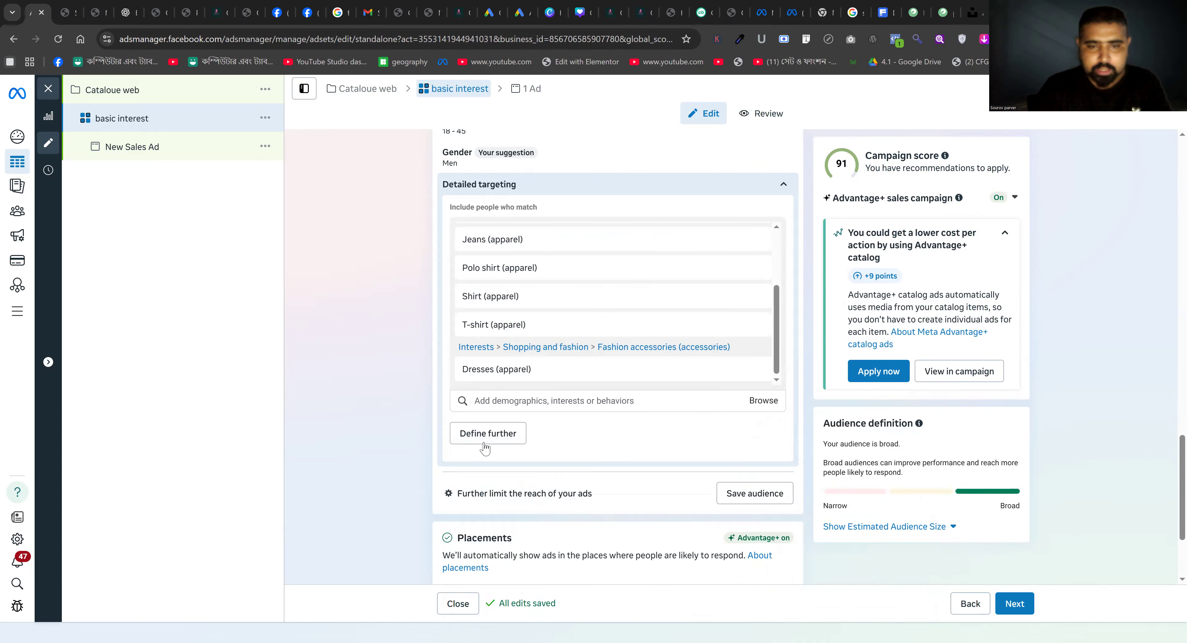
# - Narrow the detailed targeting so that people must also match the Engaged Shoppers purchase behavior
pyautogui.click(485, 439)
pyautogui.click(500, 444)
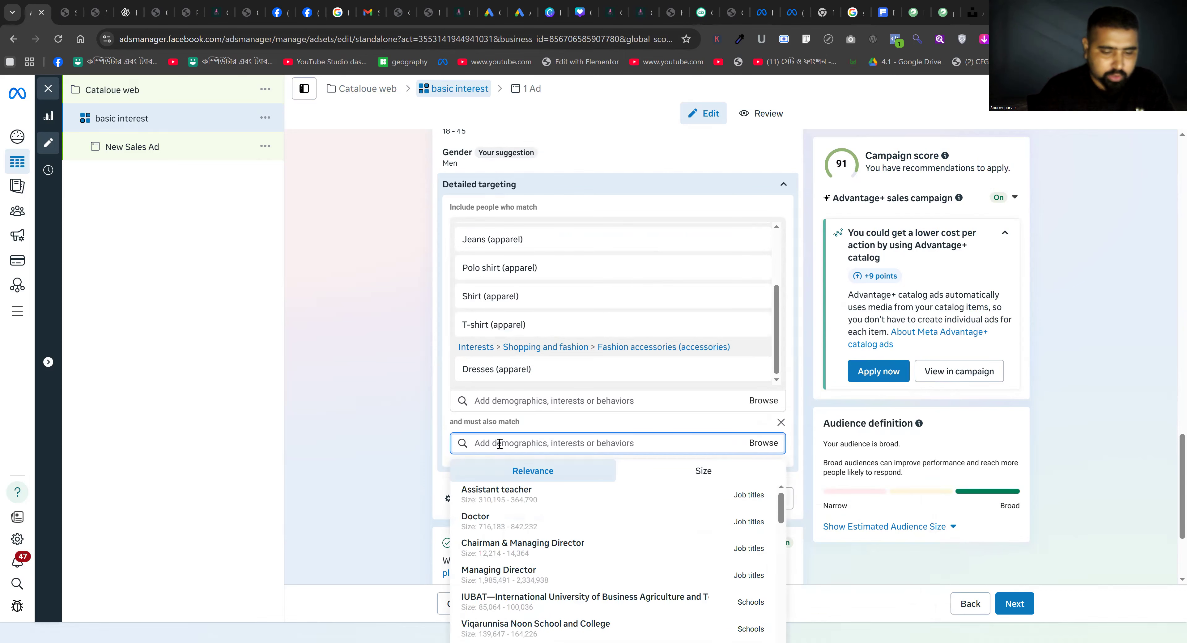
pyautogui.write('engaged sho')
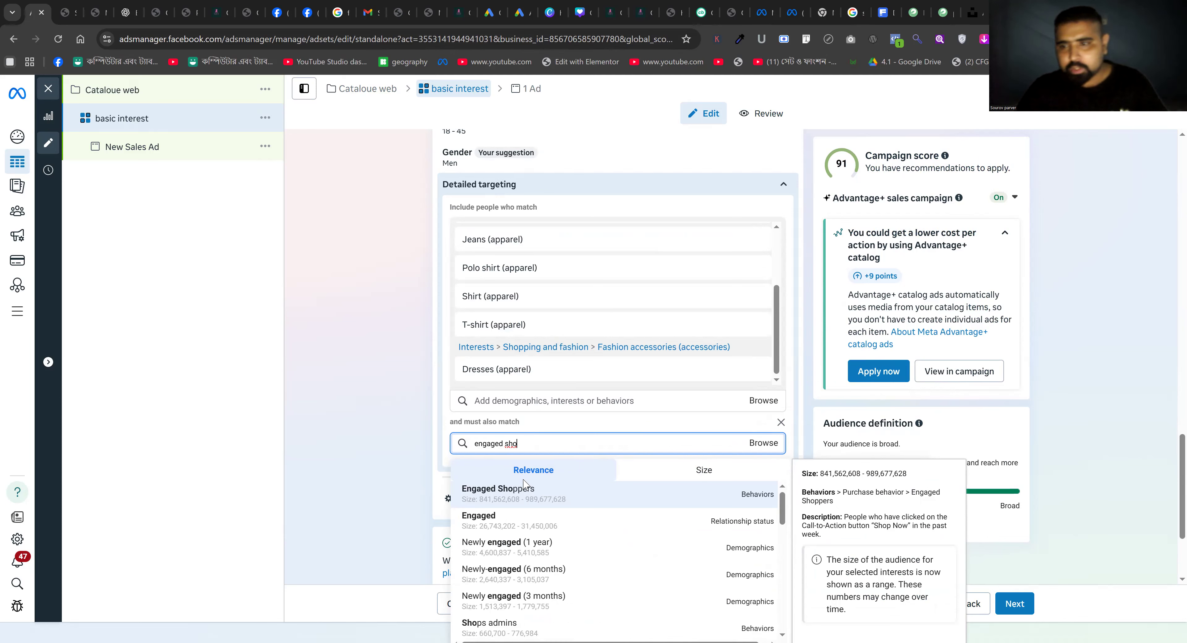
pyautogui.click(525, 487)
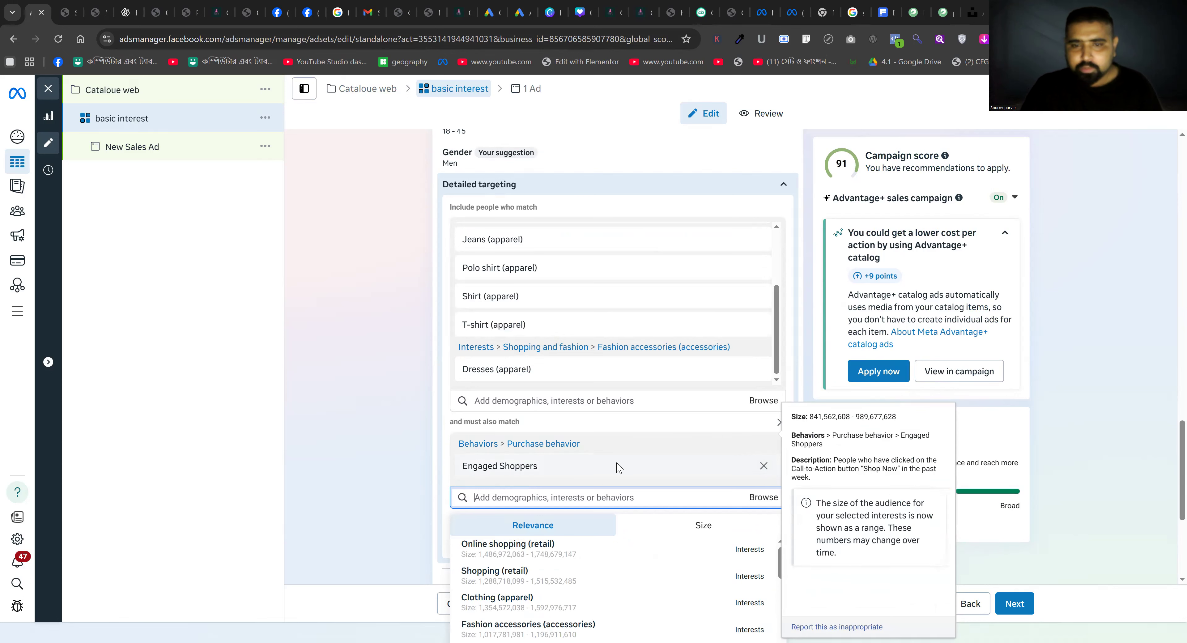
pyautogui.click(421, 453)
pyautogui.scroll(-3, 461, 484)
pyautogui.scroll(-3, 461, 482)
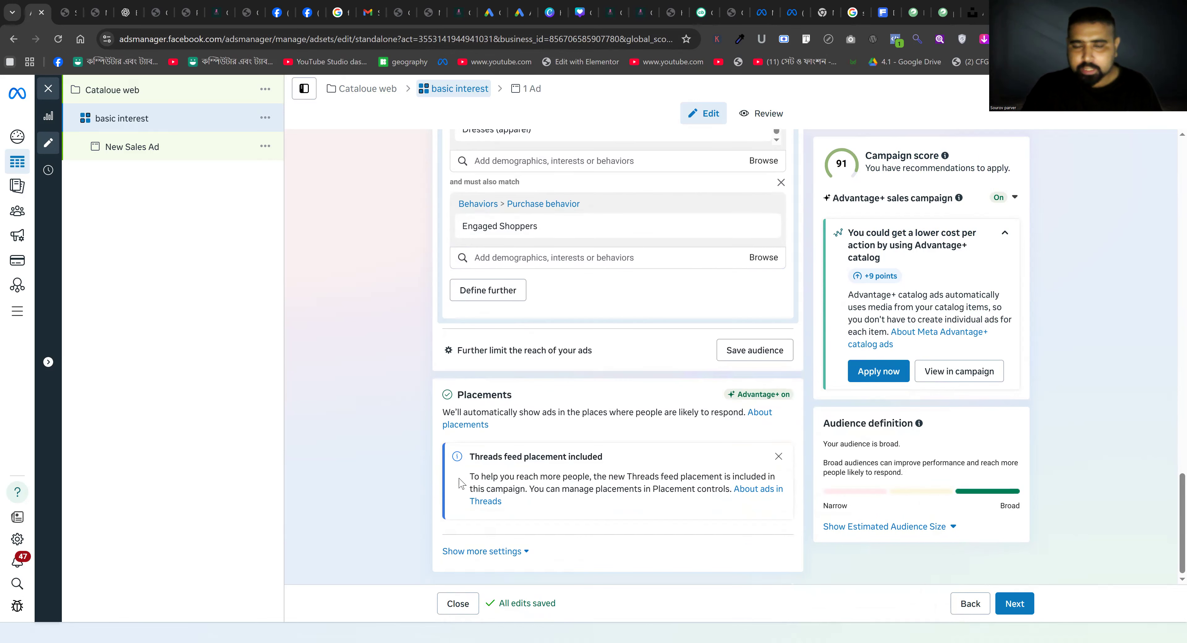
pyautogui.scroll(7, 495, 408)
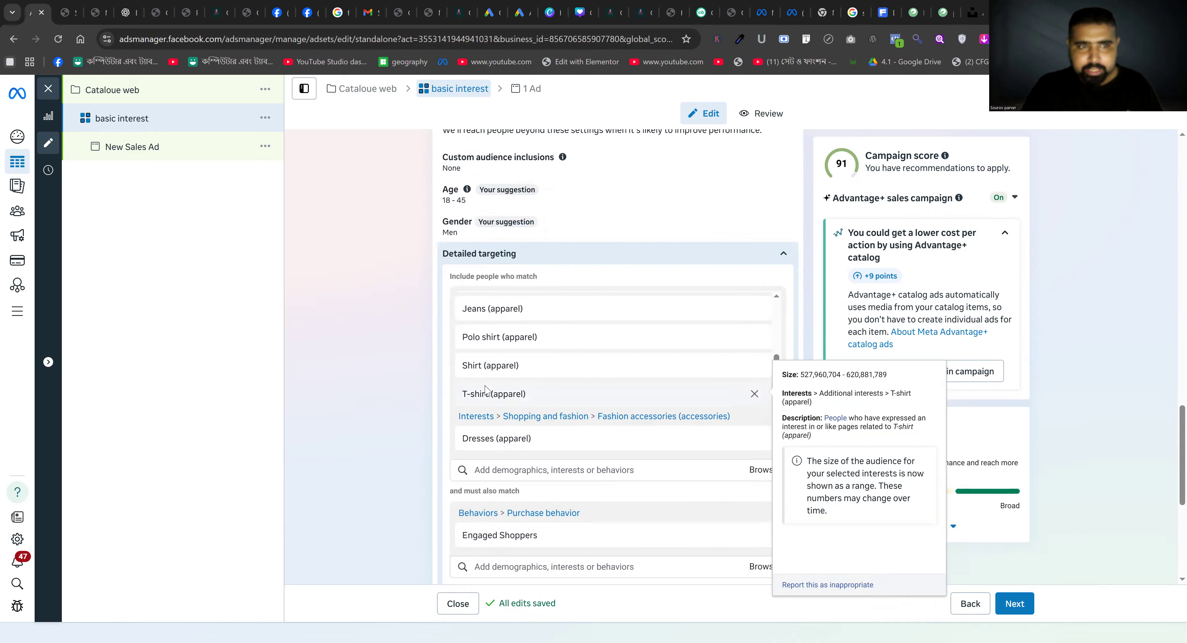
pyautogui.scroll(3, 488, 390)
# - In New Sales Ad, set up the ad format and create an Instant Experience from the Storefront template
pyautogui.click(155, 158)
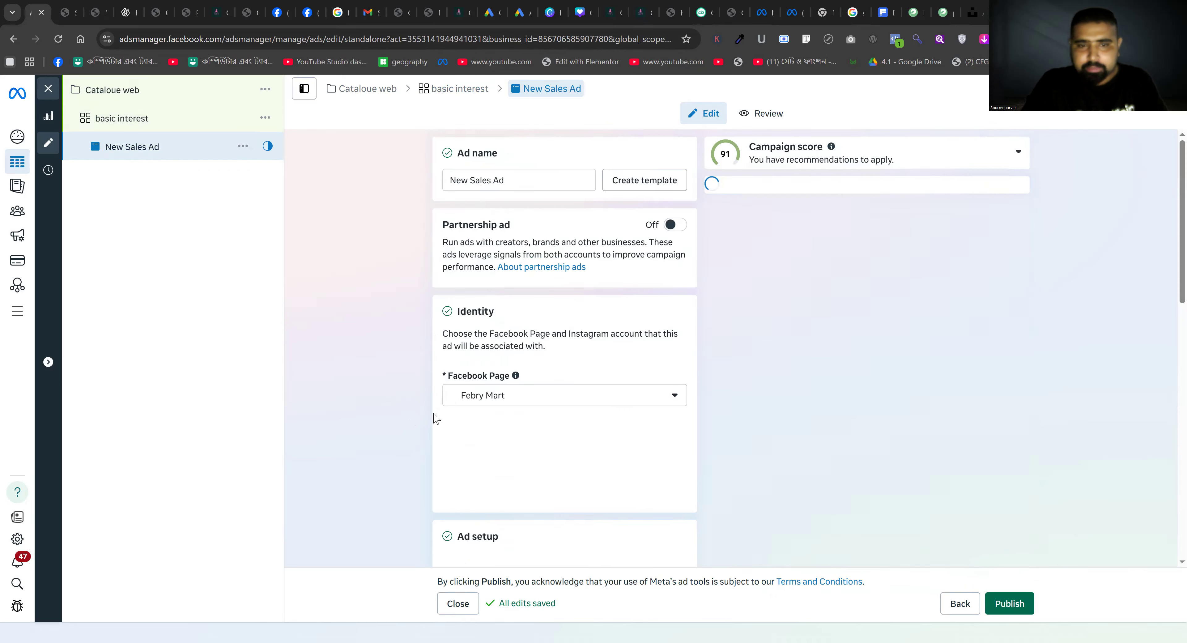
pyautogui.scroll(-5, 435, 418)
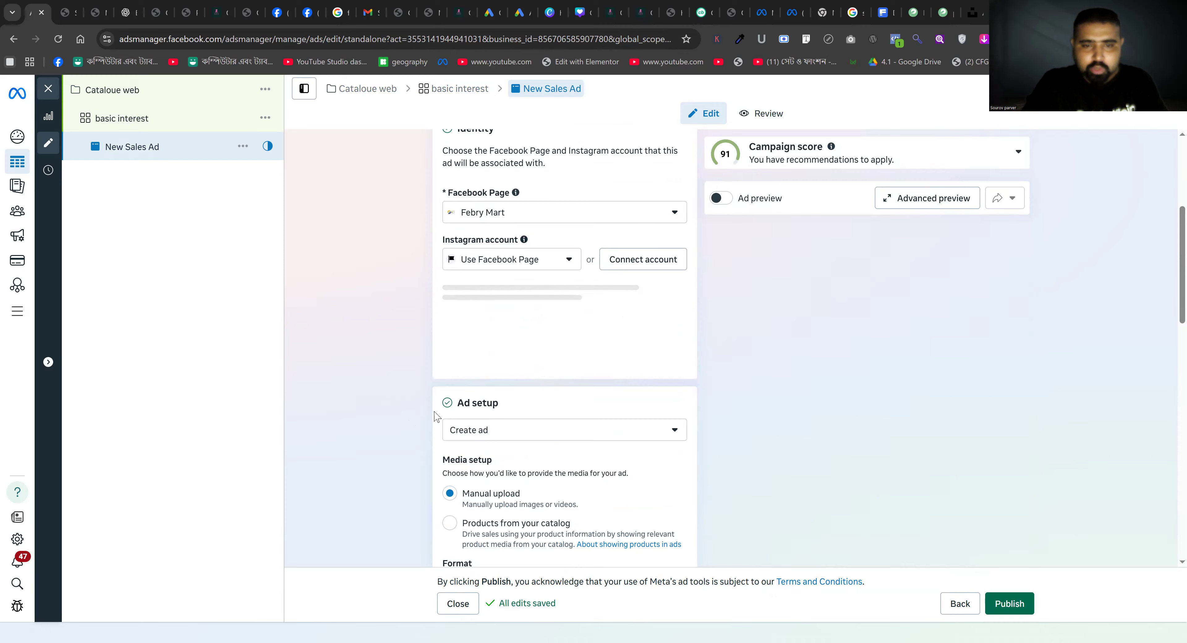
pyautogui.scroll(-5, 437, 417)
pyautogui.click(450, 441)
pyautogui.scroll(-4, 560, 404)
pyautogui.scroll(2, 555, 403)
pyautogui.scroll(-4, 554, 403)
pyautogui.click(510, 378)
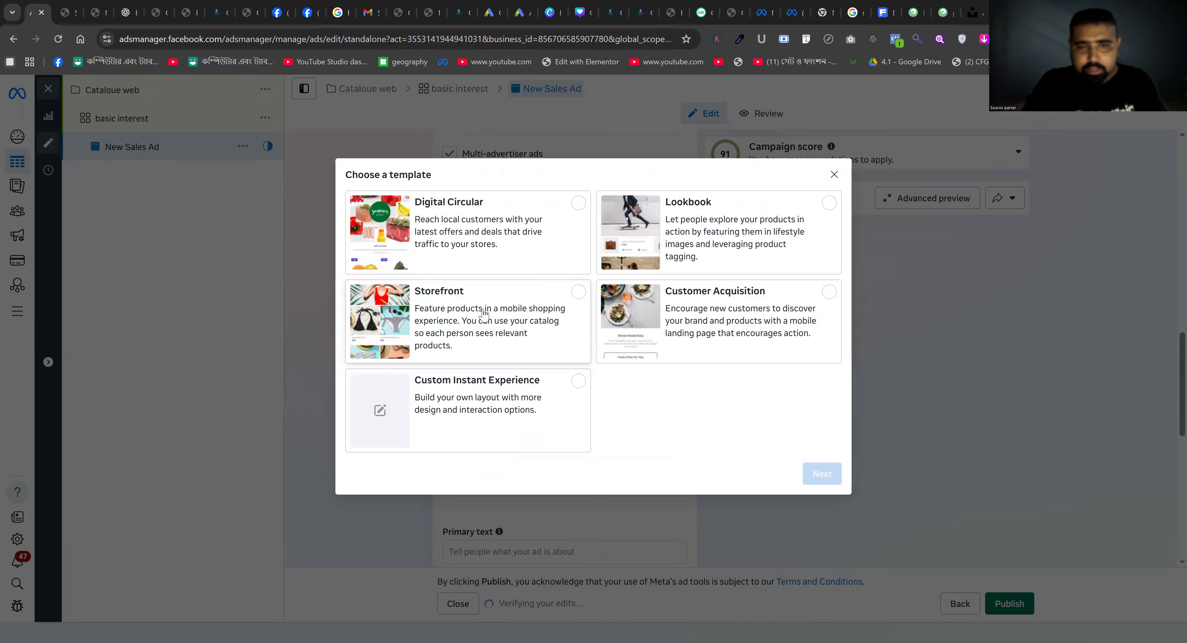
pyautogui.click(484, 315)
pyautogui.click(812, 470)
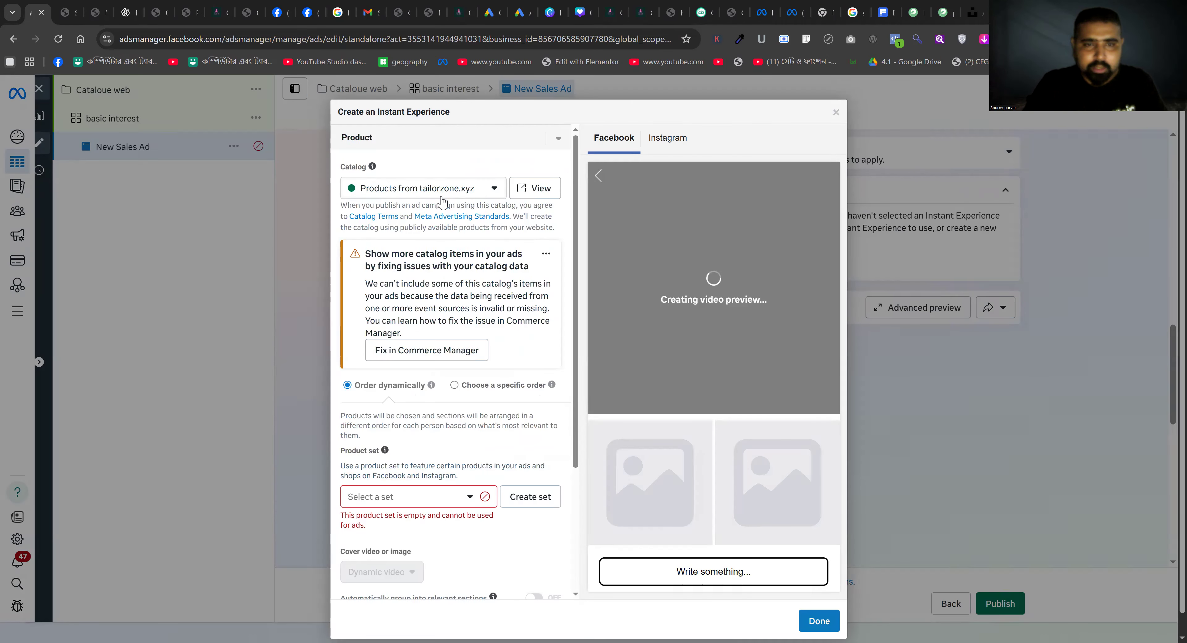
# - Choose the Fabry_mart_cat catalog from Ayan Fashions Ltd. and its Old Collection product set for the Instant Experience
pyautogui.click(437, 189)
pyautogui.click(420, 285)
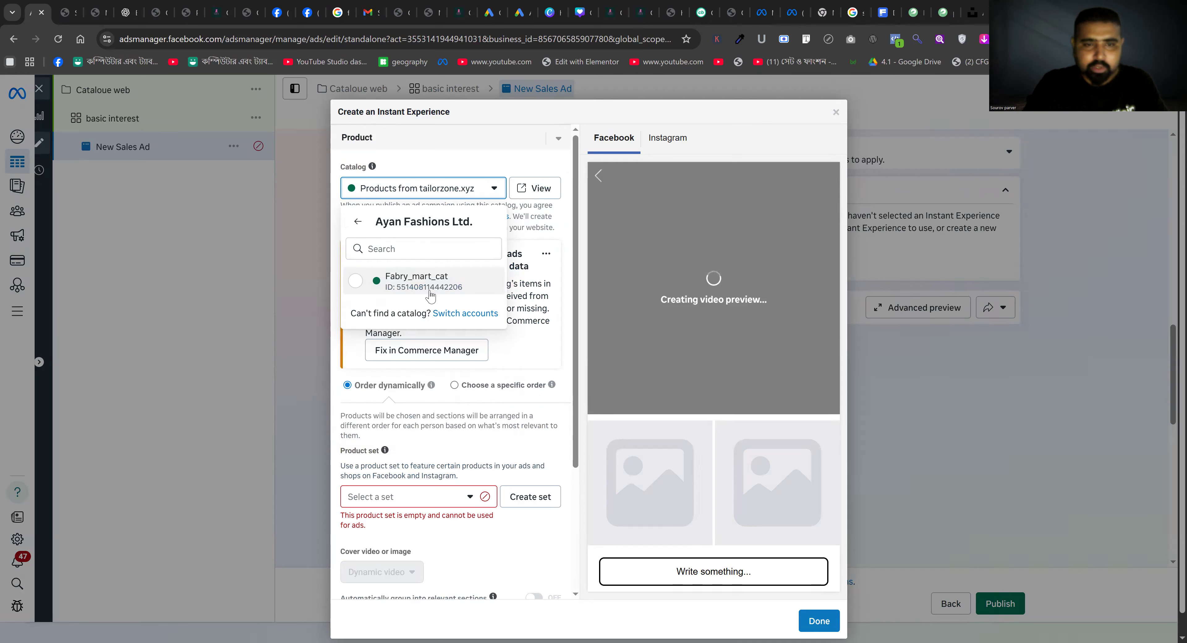
pyautogui.click(428, 297)
pyautogui.scroll(-3, 434, 373)
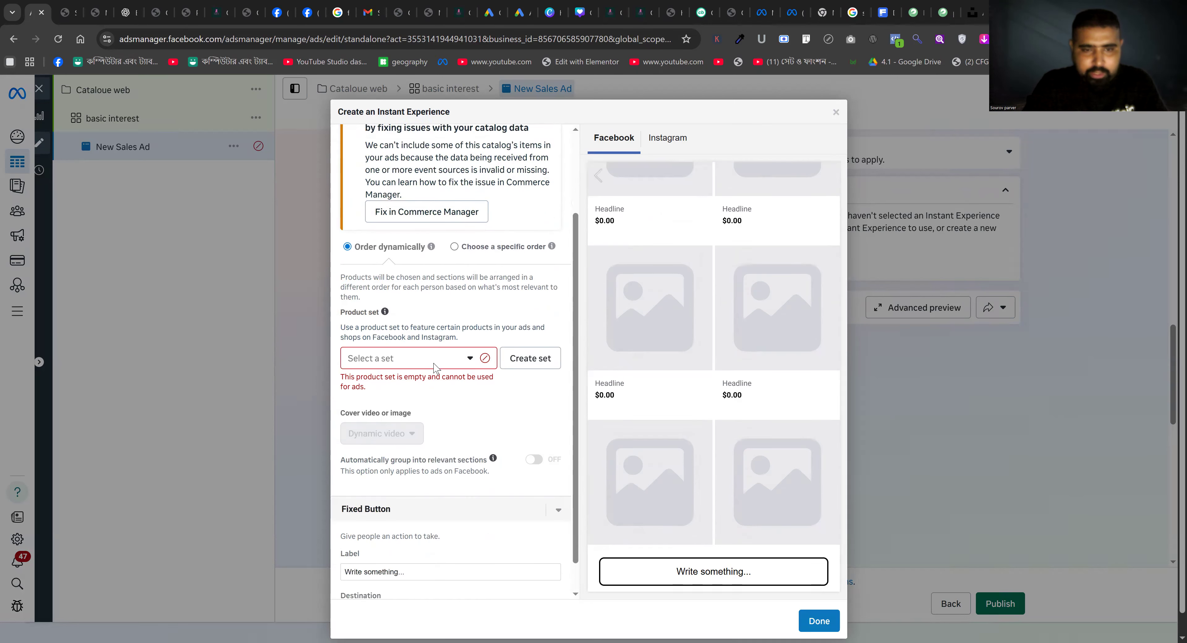
pyautogui.click(425, 345)
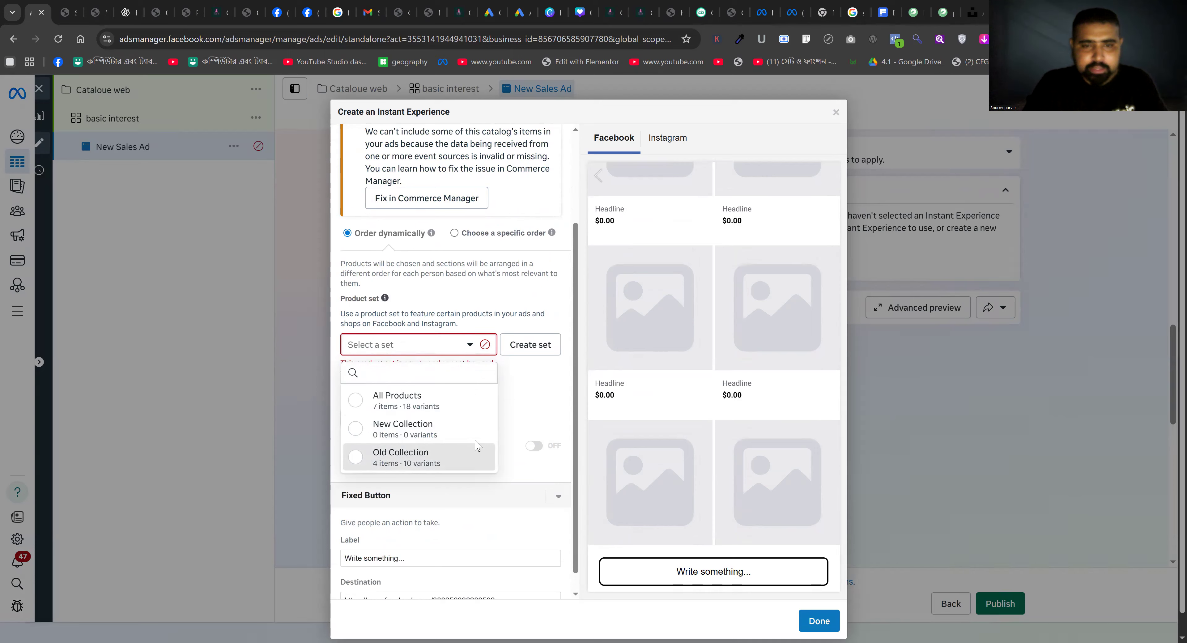
pyautogui.click(415, 455)
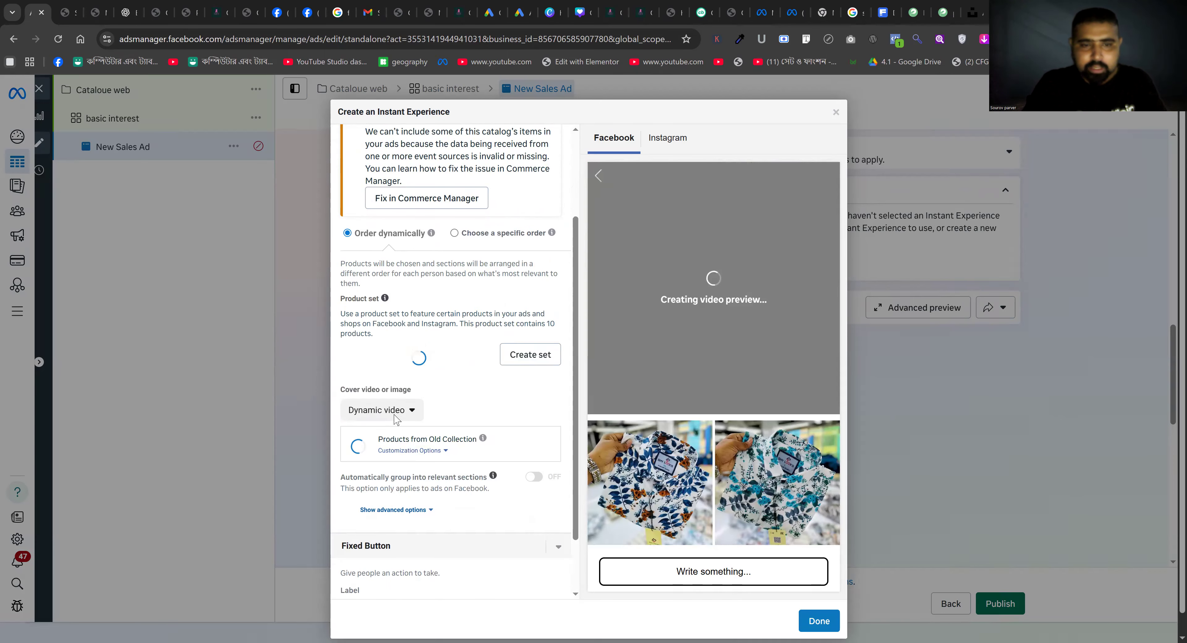
# - Change the Instant Experience's cover to a video, using febri mart v1.mp4 from the library
pyautogui.click(394, 412)
pyautogui.click(392, 451)
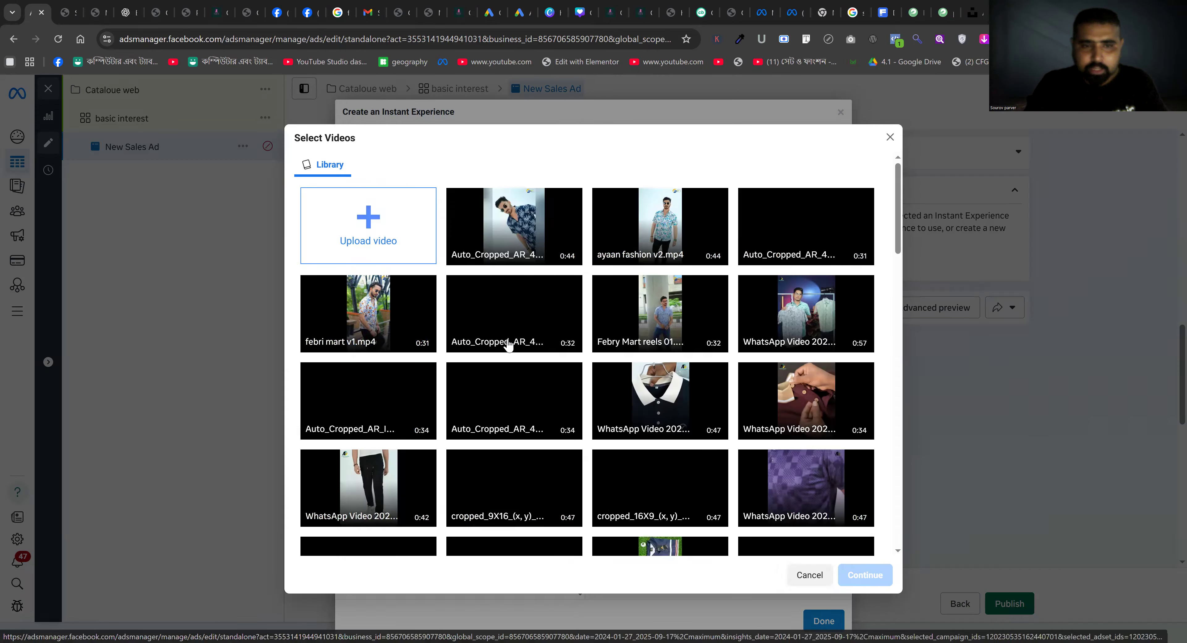
pyautogui.click(393, 312)
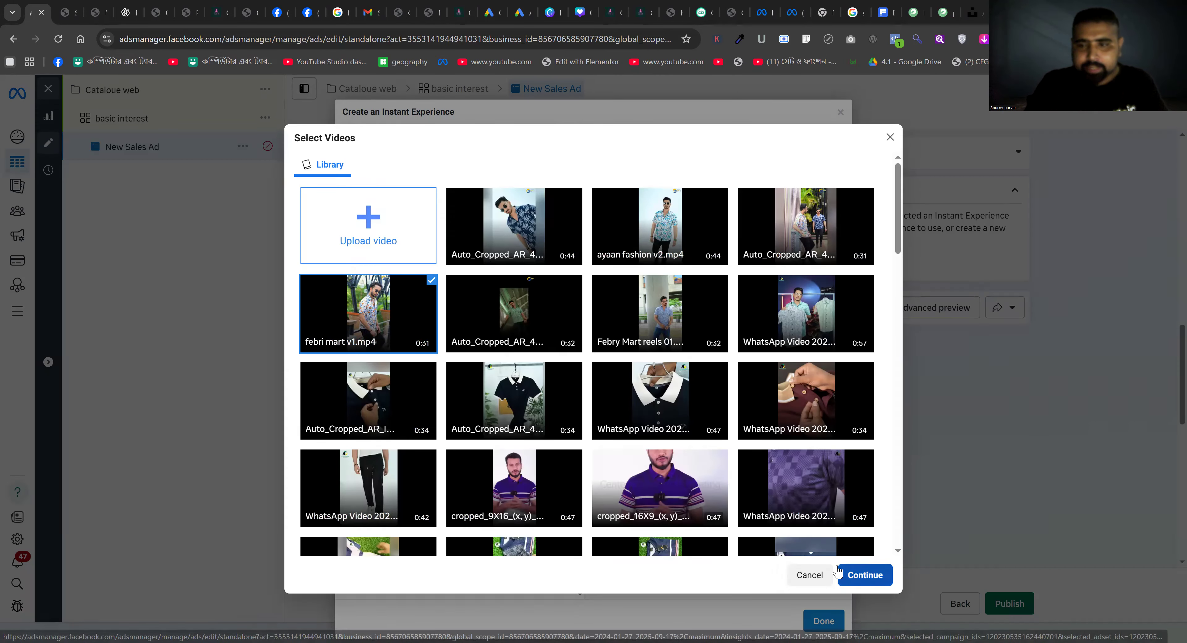
pyautogui.click(865, 575)
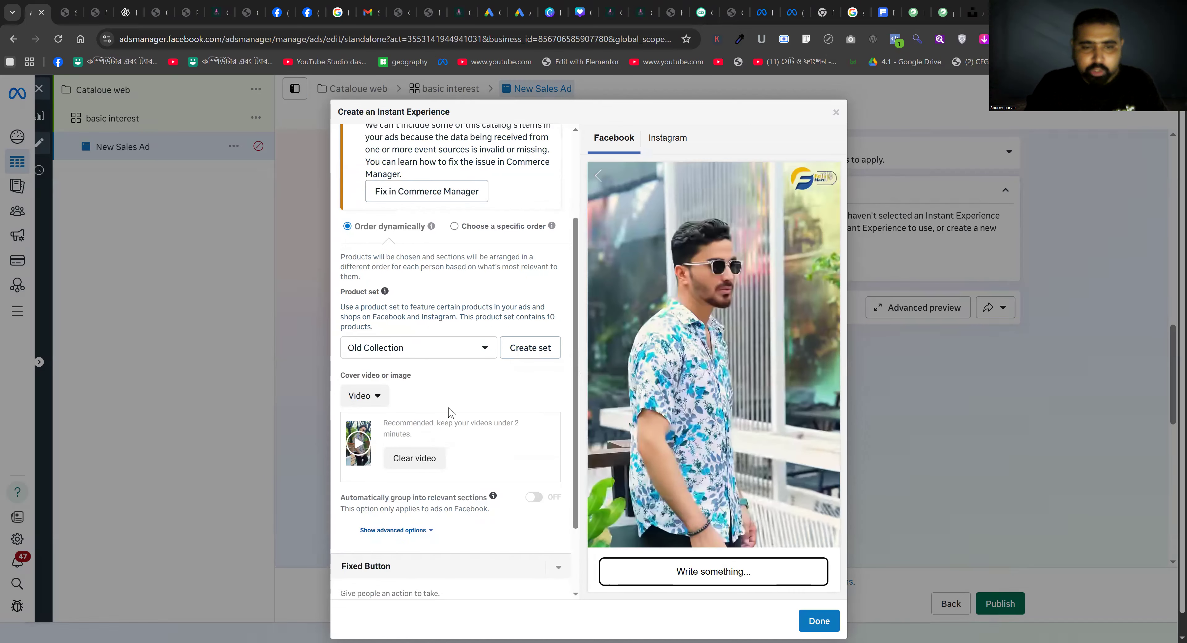
# - Set the Instant Experience's products to a specific order and search for product ID 5007
pyautogui.scroll(-2, 438, 548)
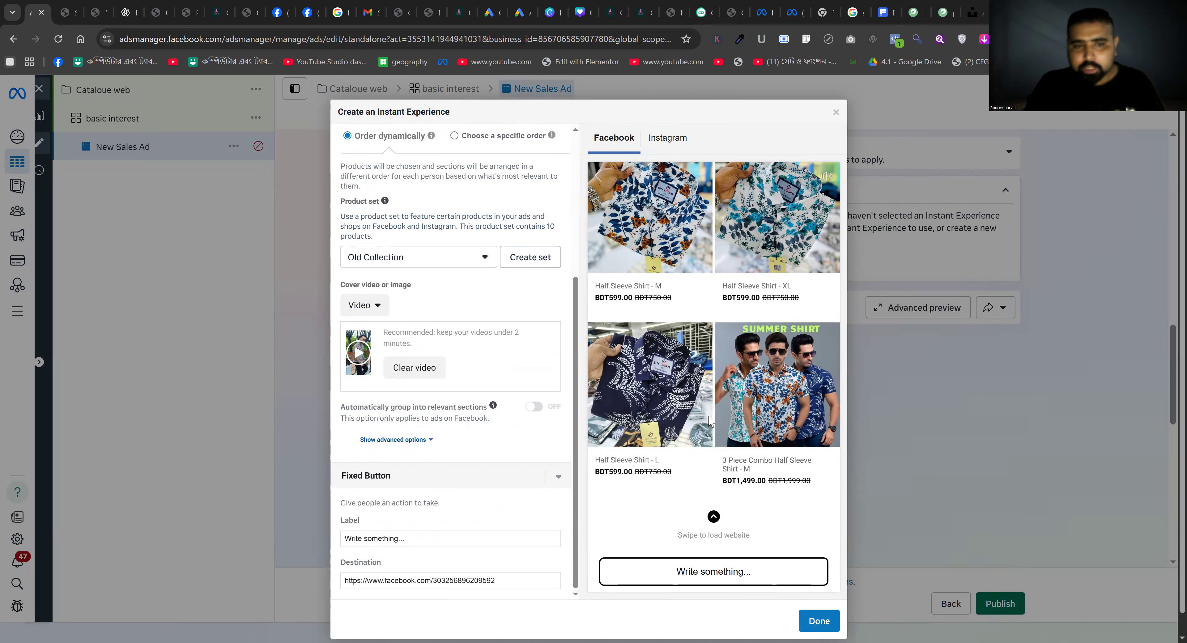
pyautogui.scroll(4, 475, 324)
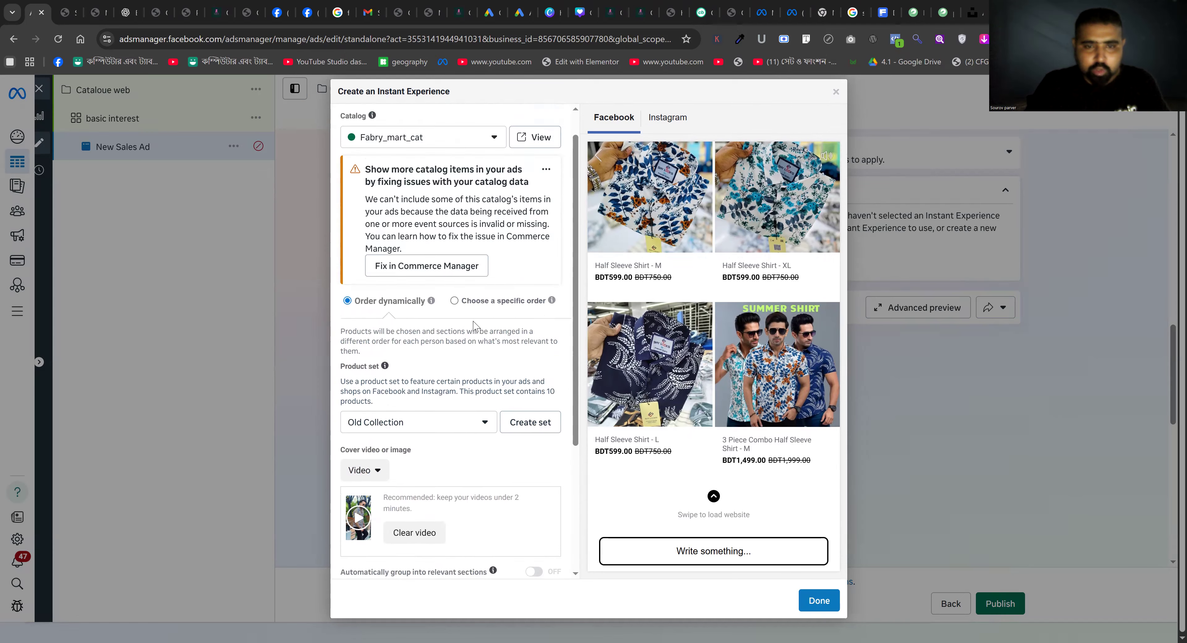
pyautogui.click(454, 302)
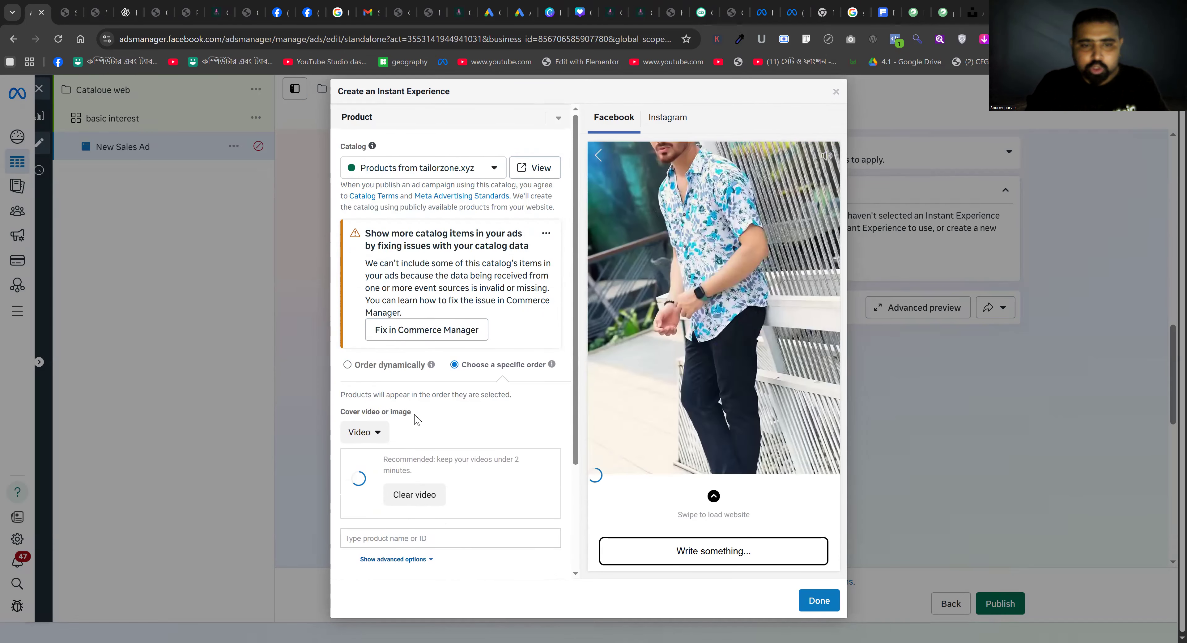
pyautogui.scroll(-3, 417, 420)
pyautogui.click(421, 415)
pyautogui.write('5')
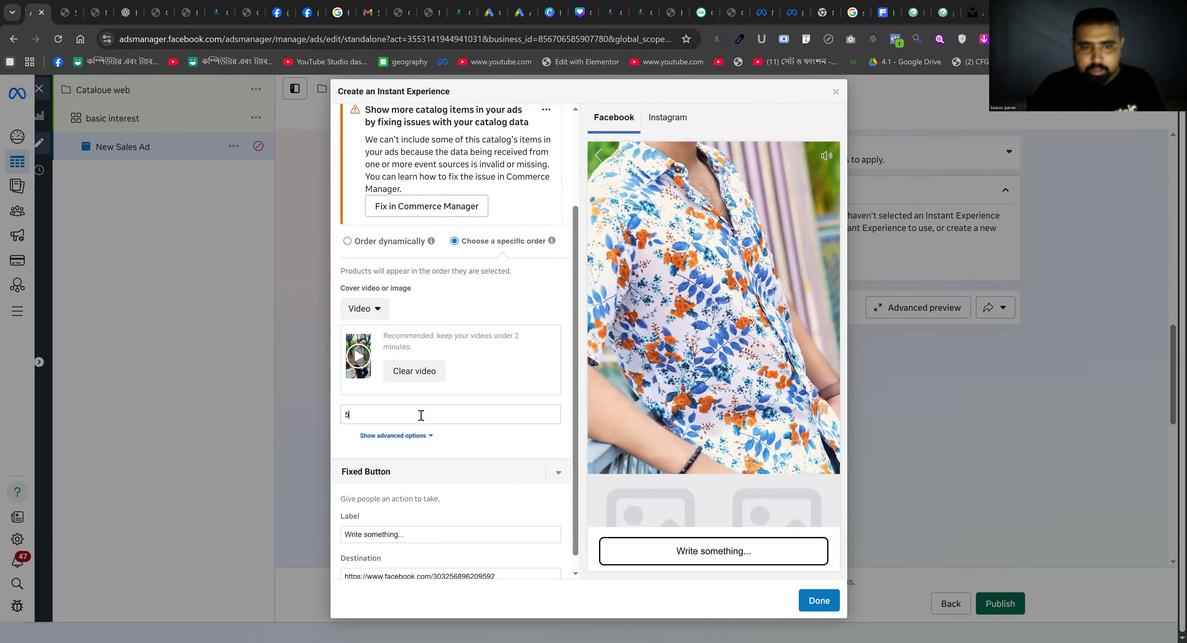
pyautogui.write('00')
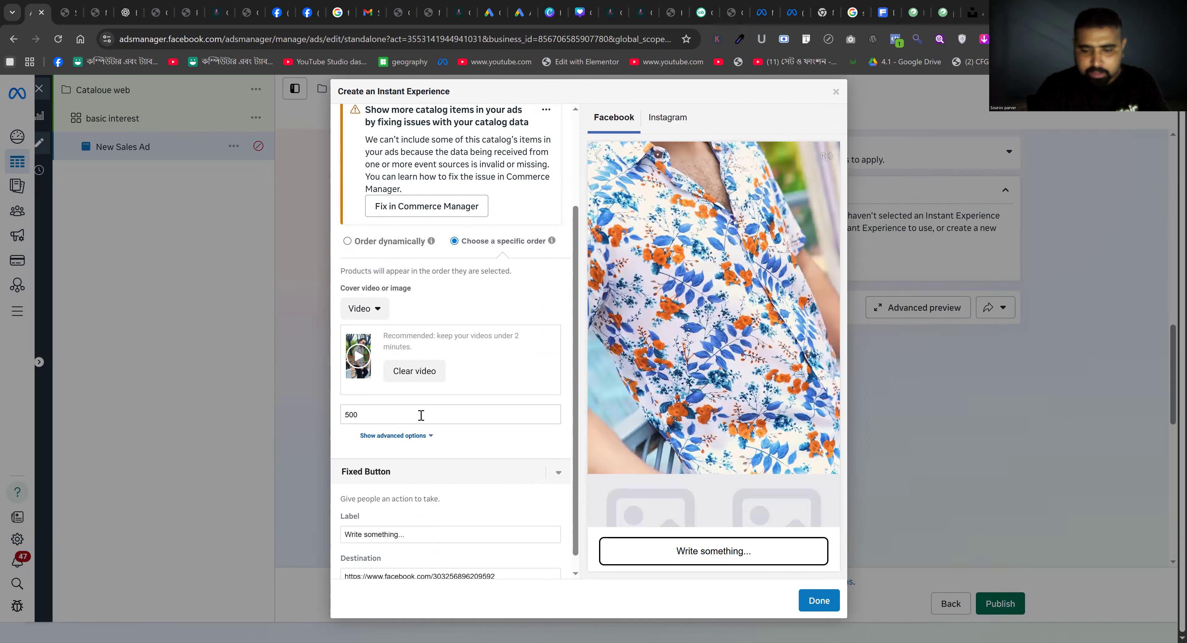
pyautogui.write('7')
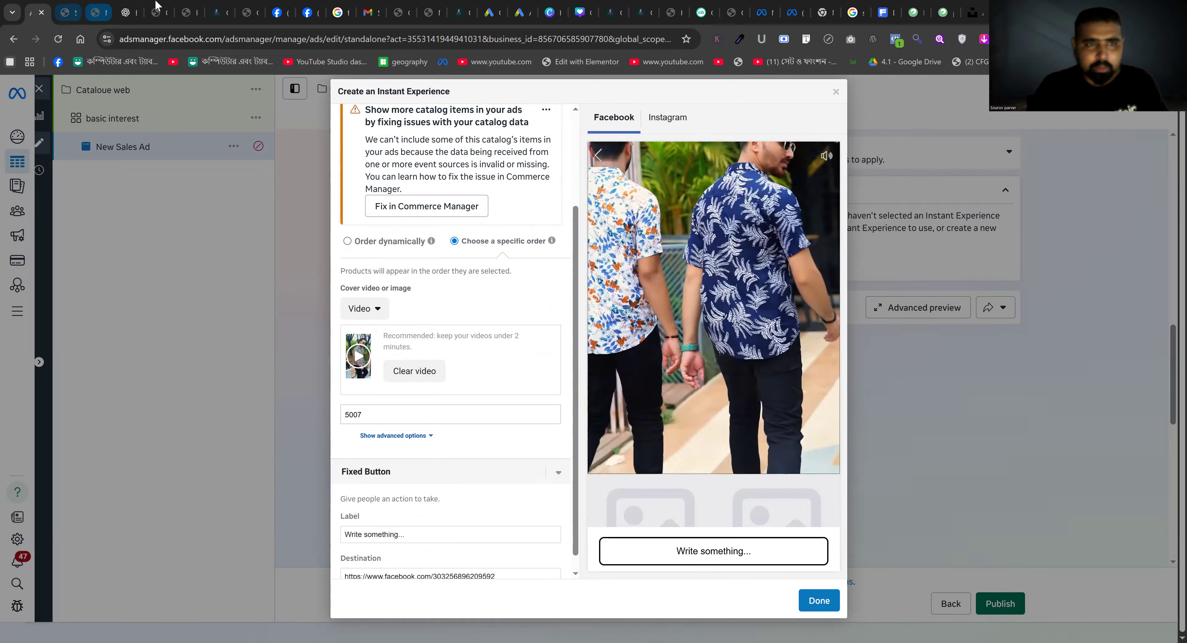
# - Switch to the Fabry Mart WordPress admin, open the full product list and copy the 3 Piece Combo Half Sleeve Shirt's ID
pyautogui.hotkey('ctrl', '3')
pyautogui.hotkey('ctrl', '2')
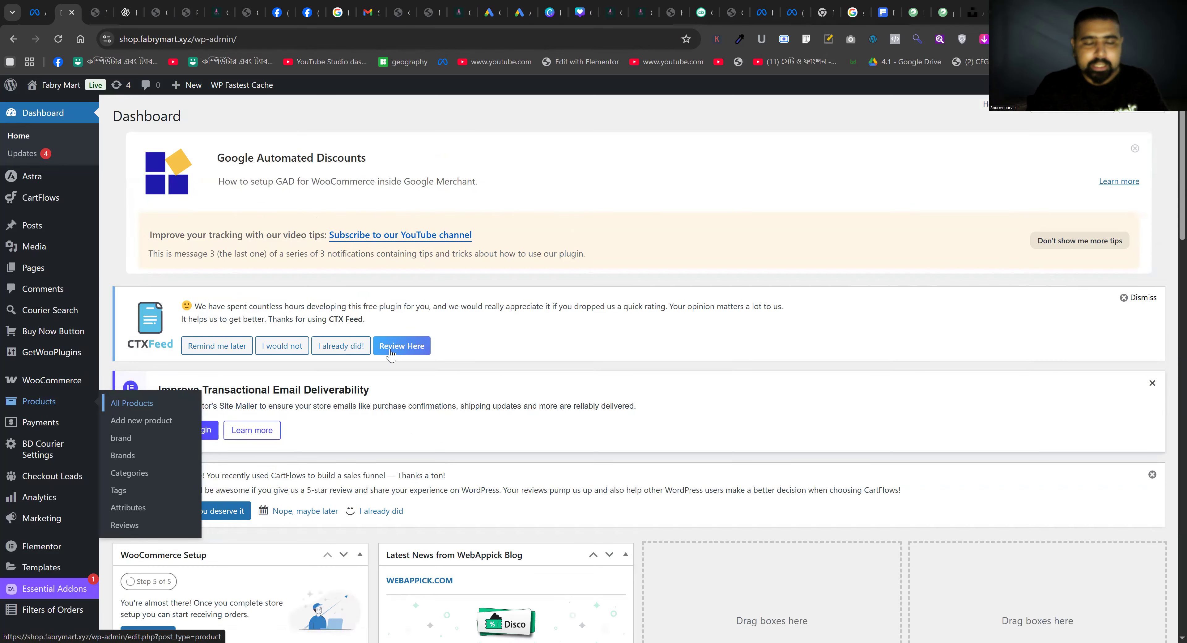
pyautogui.click(390, 351)
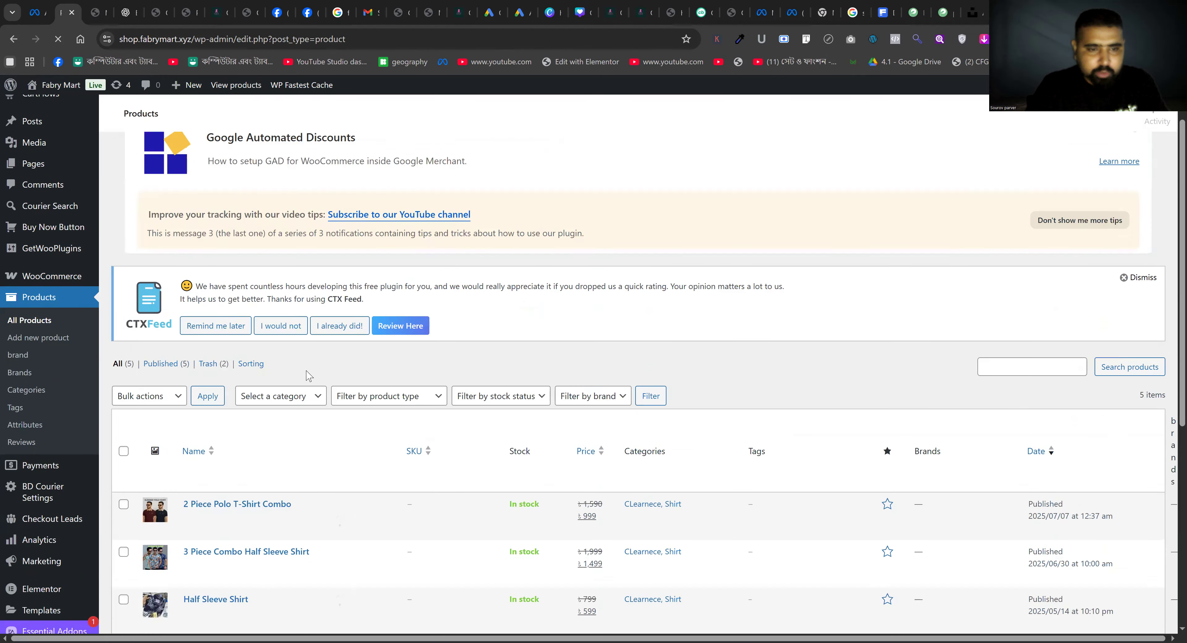
pyautogui.scroll(-3, 271, 412)
pyautogui.scroll(-1, 271, 412)
pyautogui.moveTo(217, 382); pyautogui.dragTo(198, 383)
pyautogui.rightClick(209, 381)
pyautogui.click(230, 392)
# - Back in Ads Manager, replace the product search text with the copied ID 5007, and enter it again after clearing it
pyautogui.hotkey('ctrl', 'shift', 'Tab')
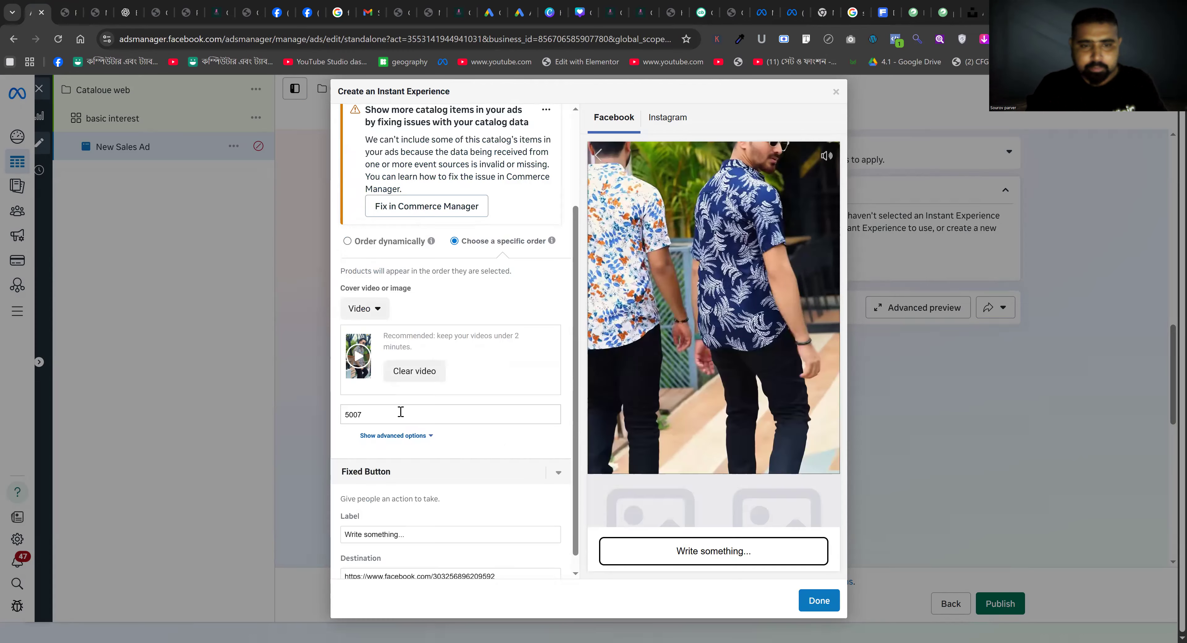
pyautogui.doubleClick(401, 410)
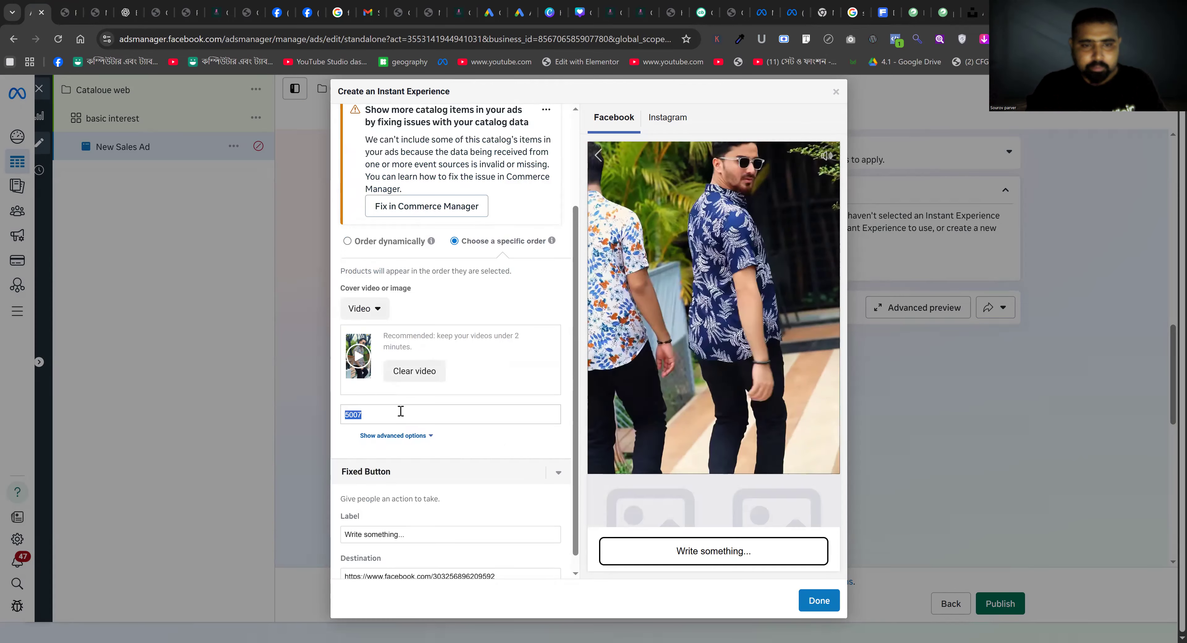
pyautogui.hotkey('ctrl', 'v')
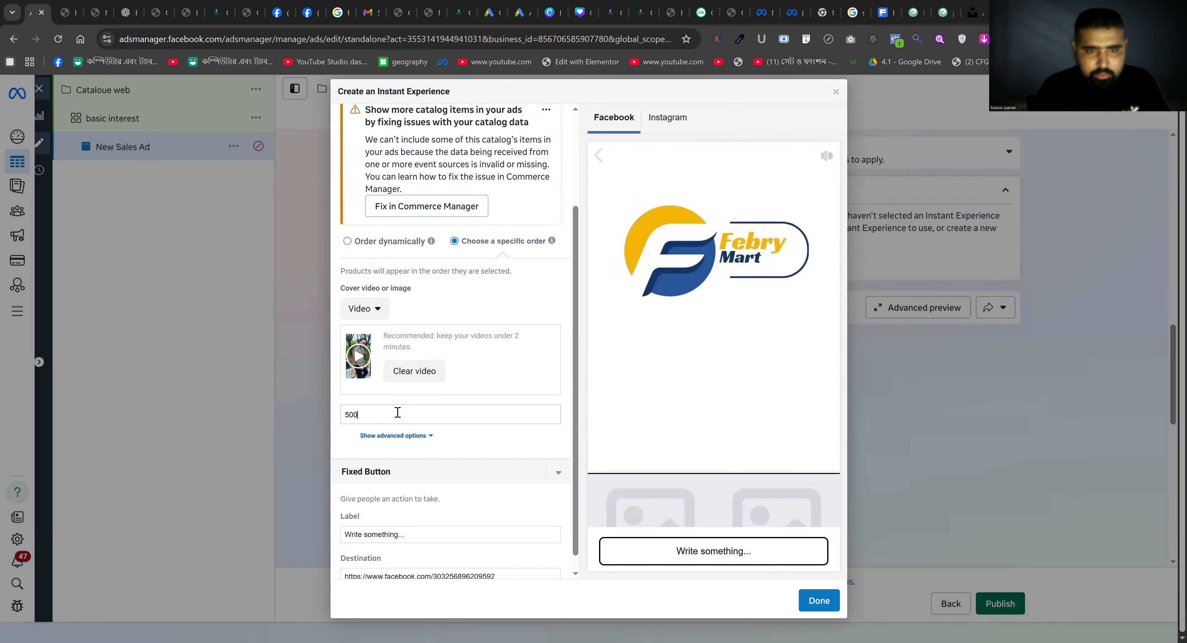
pyautogui.press('BackSpace')
pyautogui.press('BackSpace')
pyautogui.press('BackSpace')
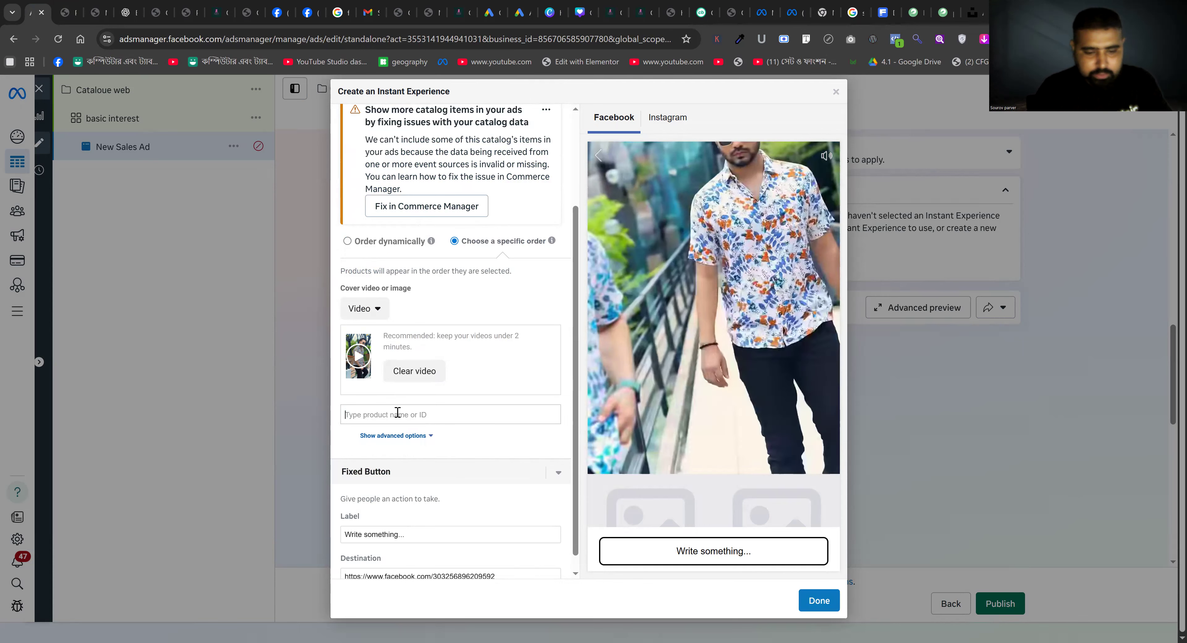
pyautogui.write('5007')
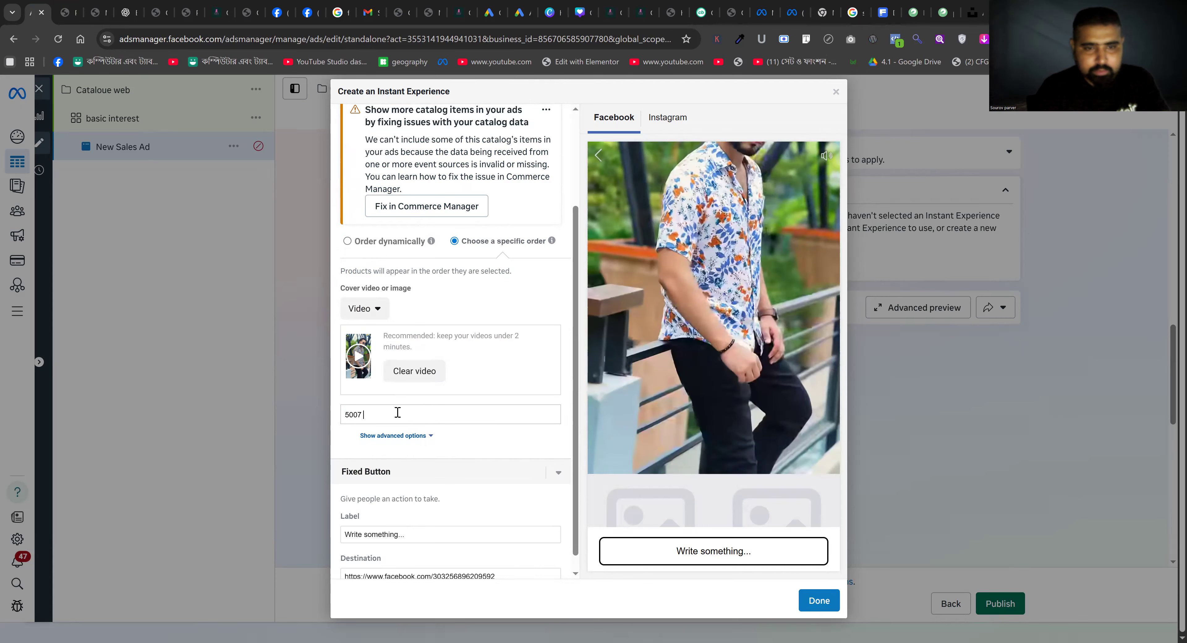
# - Copy the name 3 Piece Combo Half Sleeve Shirt from the WordPress product list and use it as the Instant Experience's product search
pyautogui.click(73, 6)
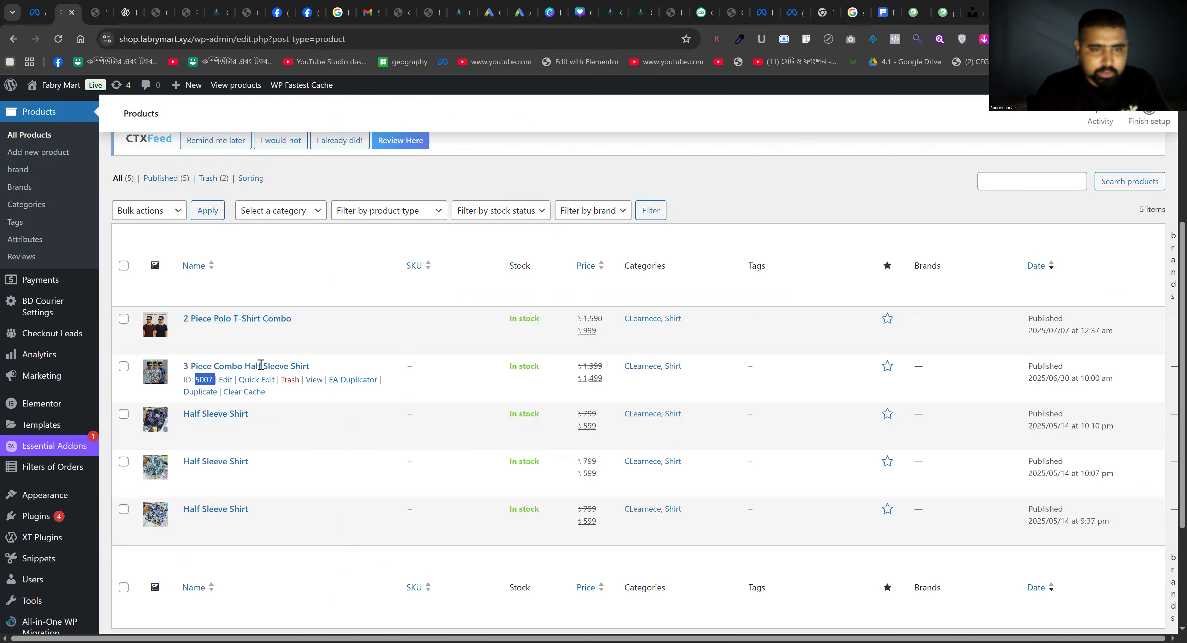
pyautogui.moveTo(311, 366); pyautogui.dragTo(183, 366)
pyautogui.rightClick(224, 365)
pyautogui.click(271, 207)
pyautogui.hotkey('ctrl', '1')
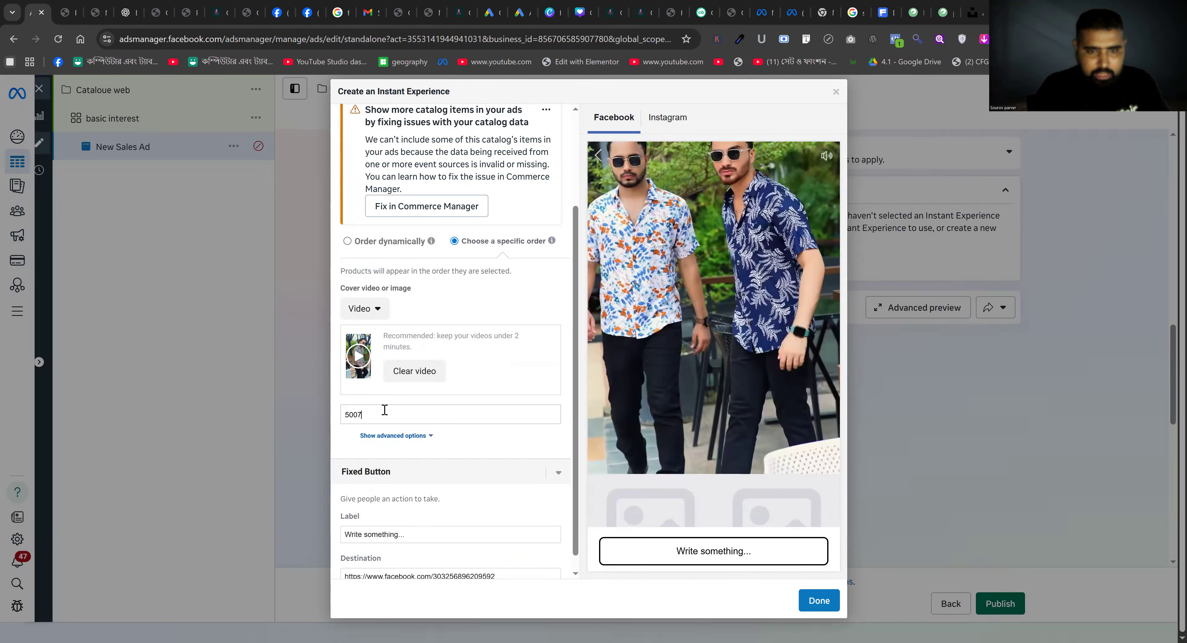
pyautogui.hotkey('ctrl', 'a')
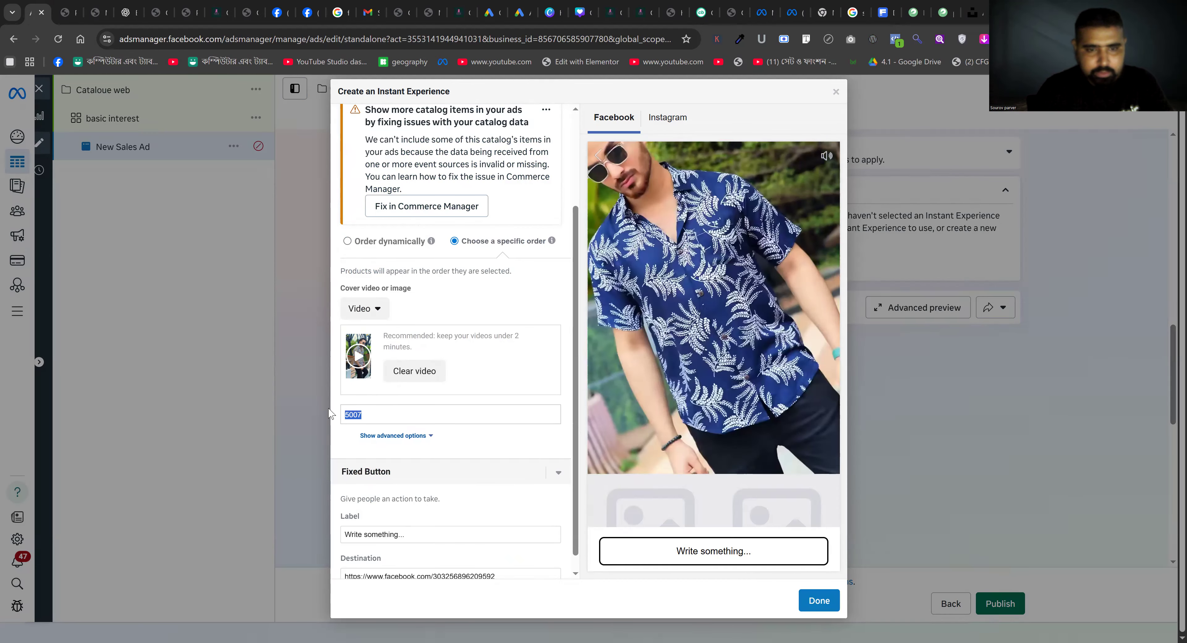
pyautogui.hotkey('ctrl', 'v')
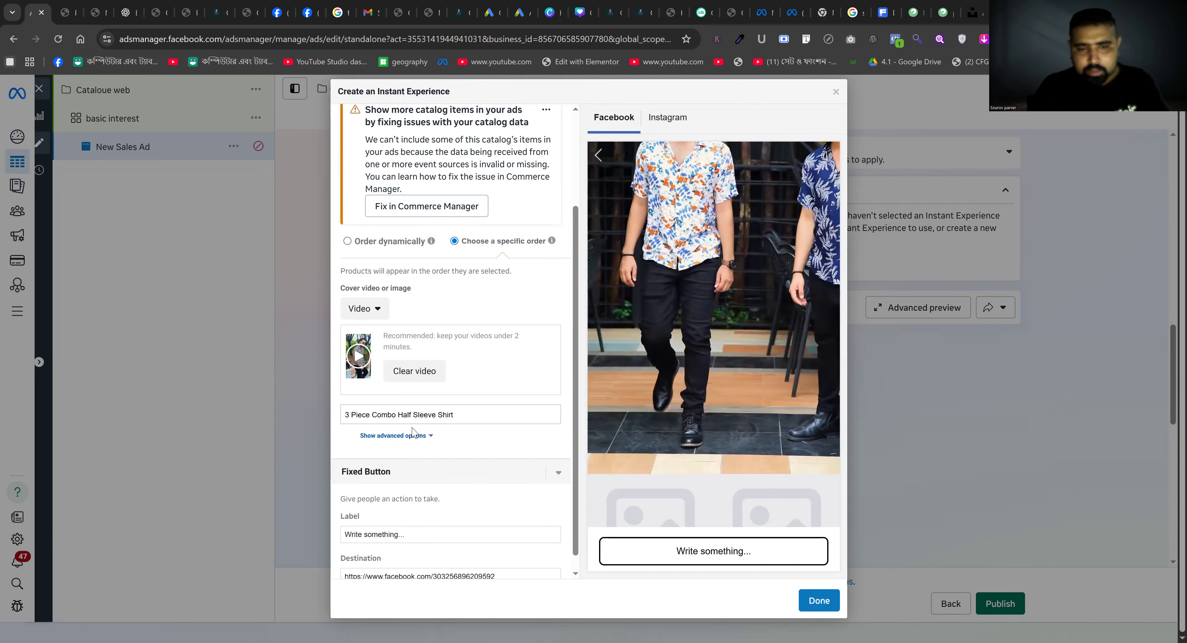
# - Expand the advanced product options and clear the product search
pyautogui.click(406, 436)
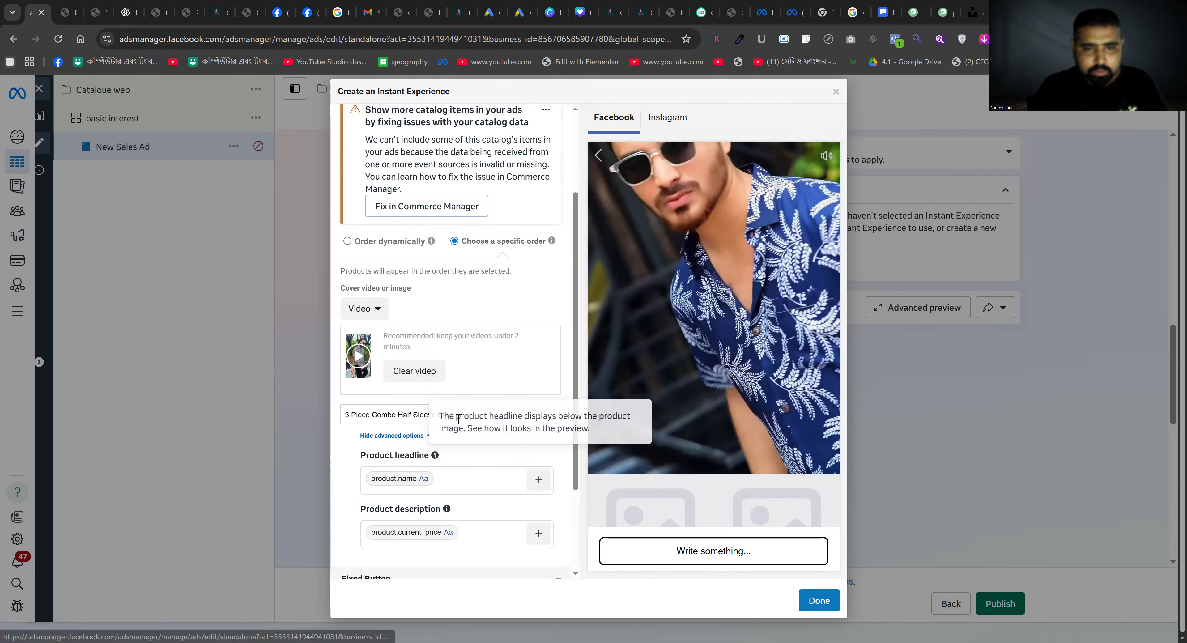
pyautogui.hotkey('ctrl', 'a')
pyautogui.press('BackSpace')
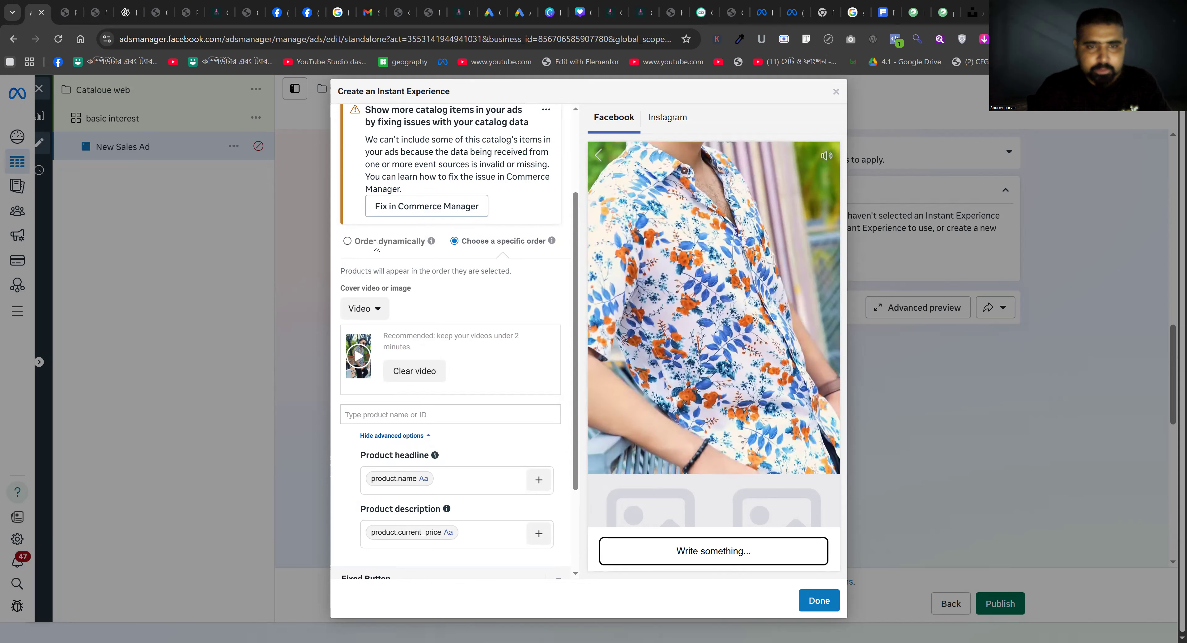
# - Switch the product ordering to dynamic and back to a specific order, and search for 3 Piece Combo Half Sleeve Shirt again
pyautogui.click(452, 364)
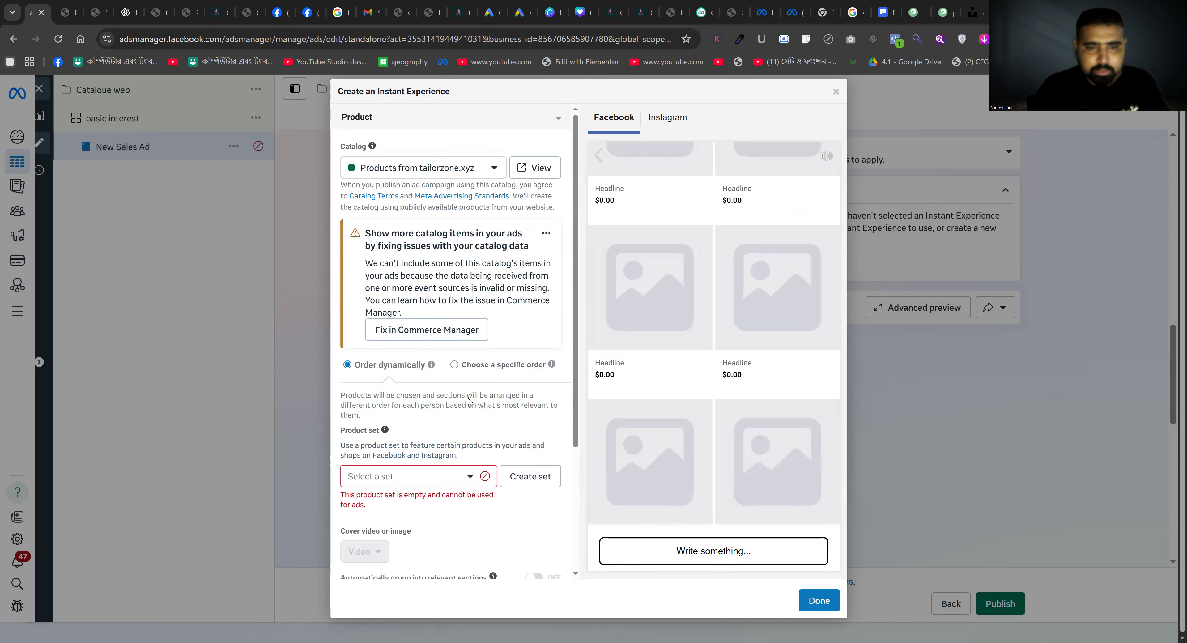
pyautogui.scroll(-3, 435, 438)
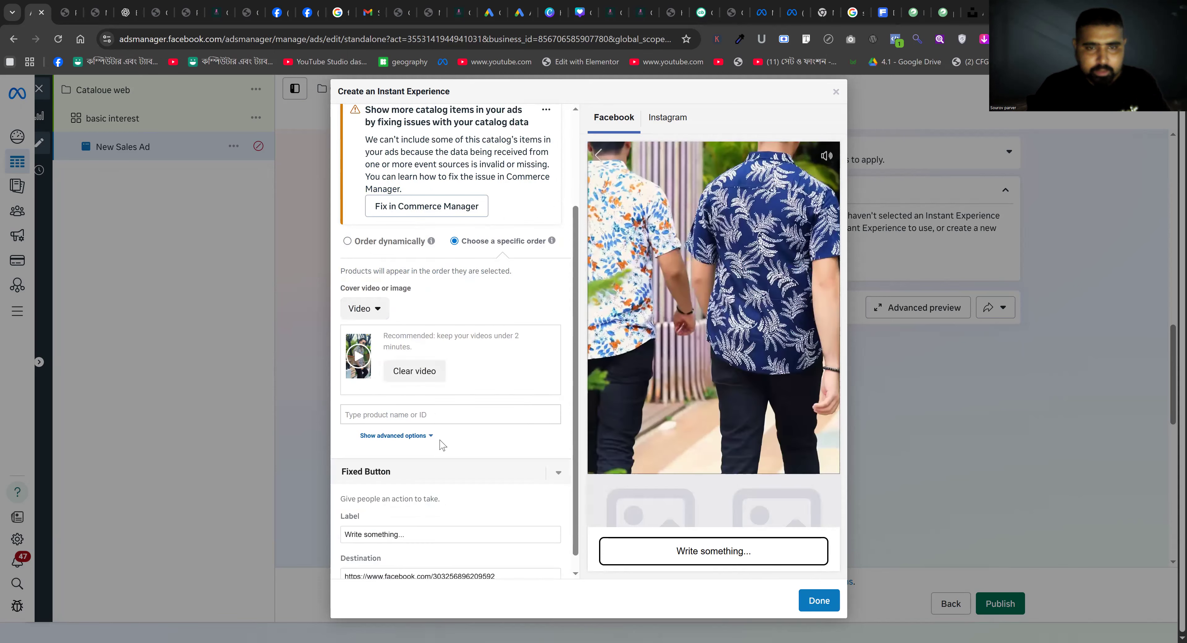
pyautogui.scroll(3, 448, 436)
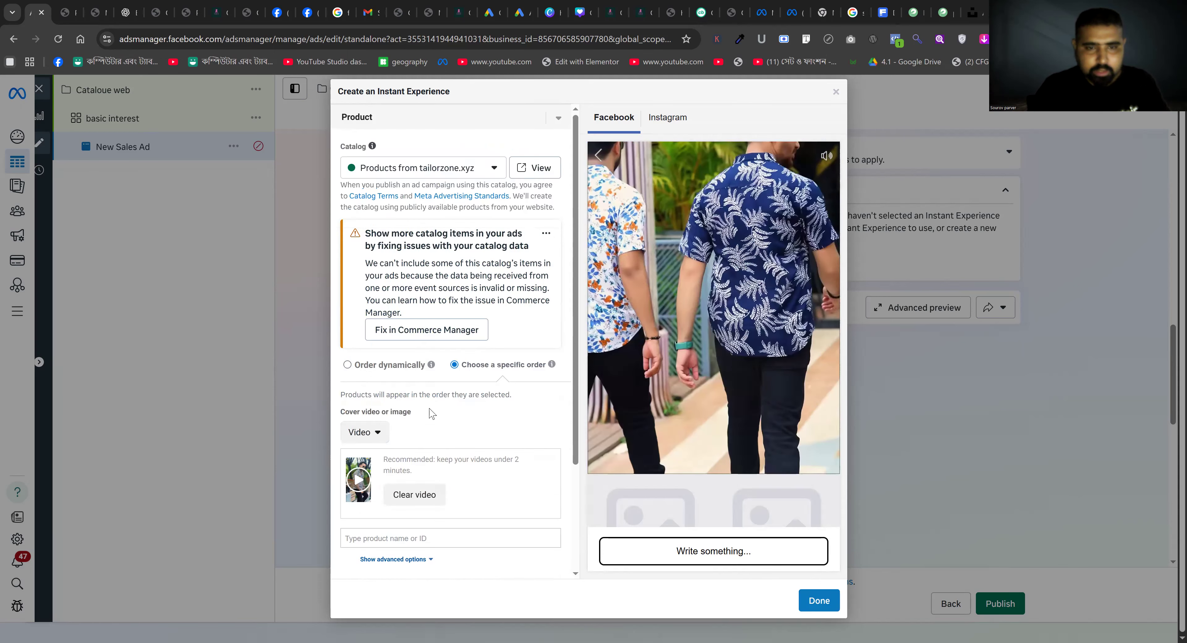
pyautogui.scroll(-3, 431, 414)
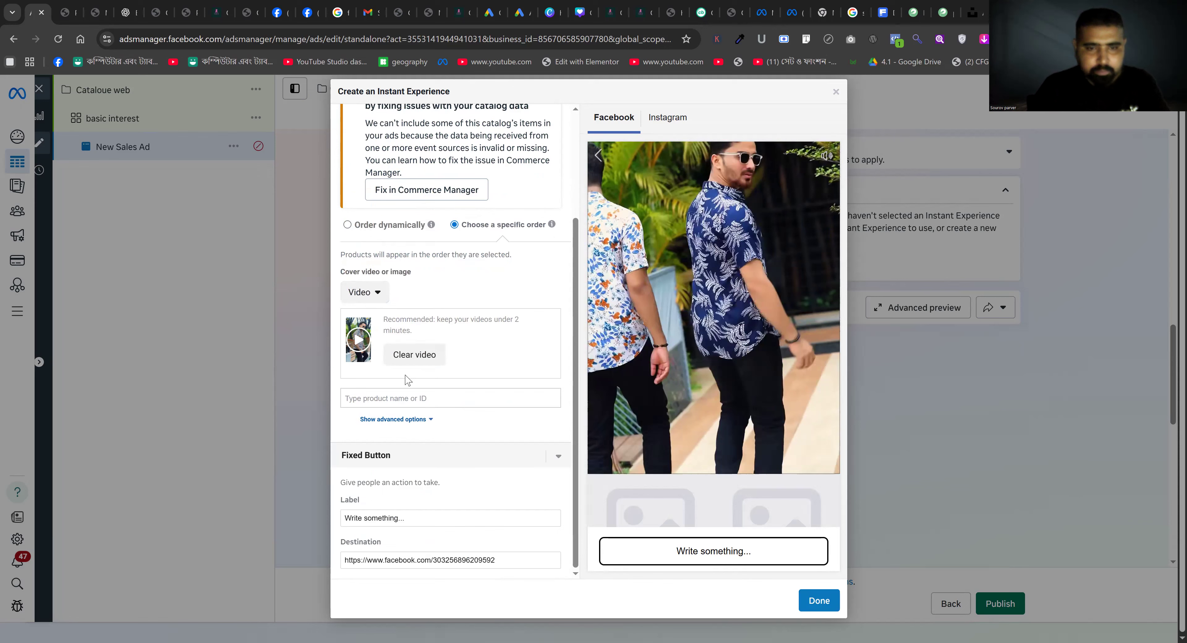
pyautogui.click(420, 397)
pyautogui.hotkey('ctrl', 'v')
pyautogui.tripleClick(455, 398)
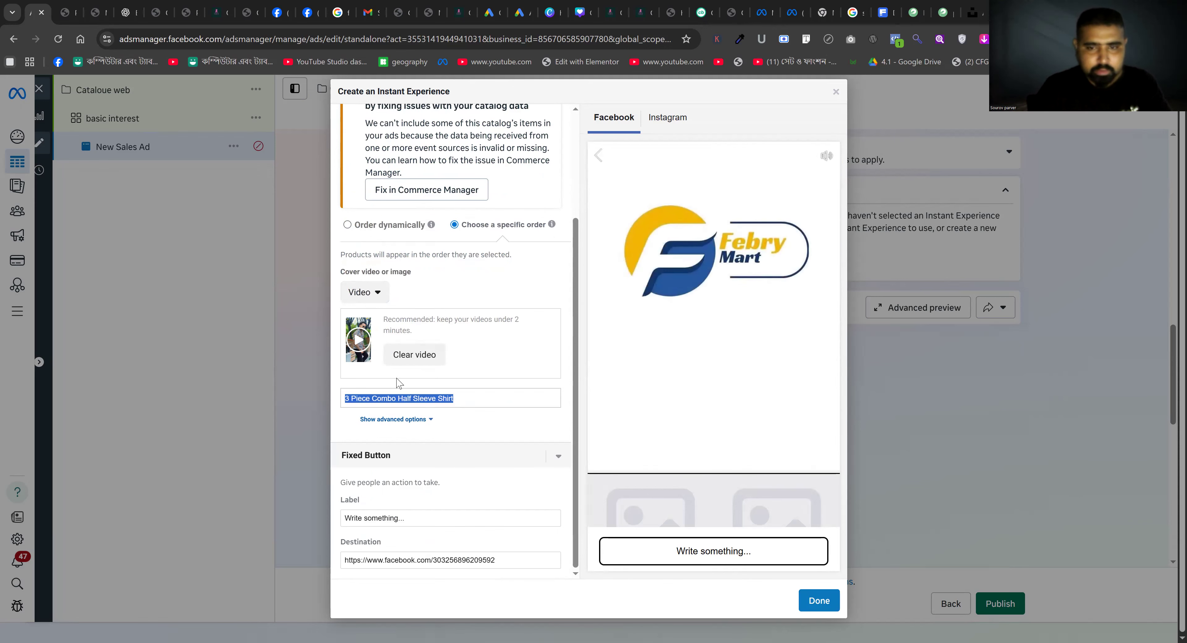
# - In the WordPress product list, copy the ID 4361 of the Half Sleeve Shirt directly below the 3 Piece Combo
pyautogui.hotkey('ctrl', 'Tab')
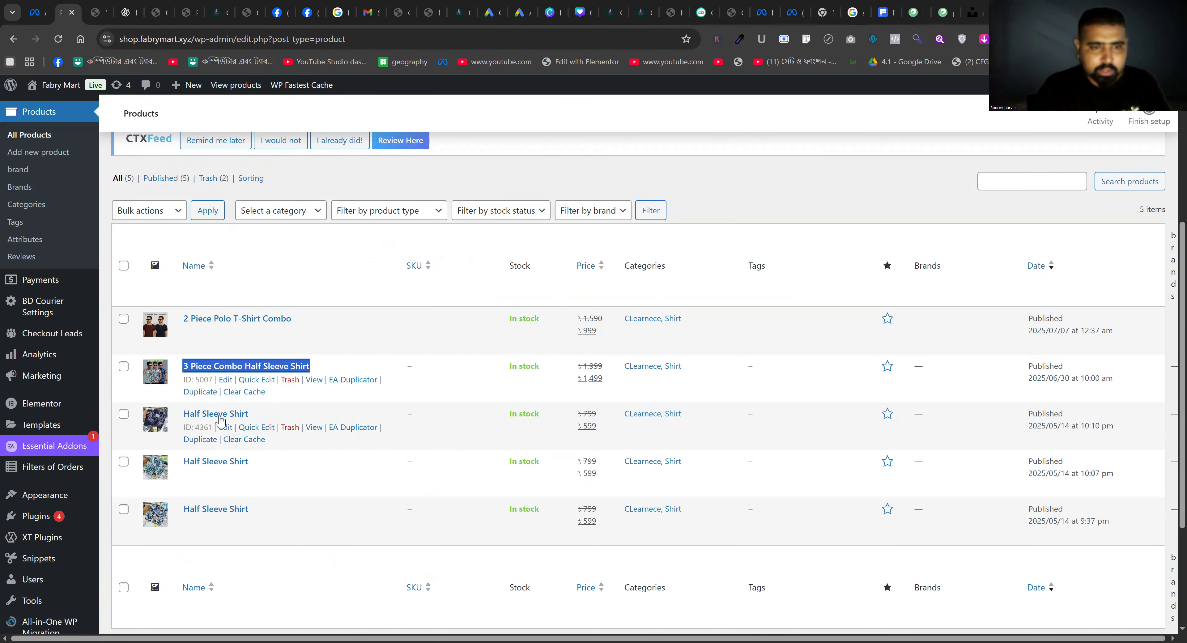
pyautogui.moveTo(214, 428); pyautogui.dragTo(201, 429)
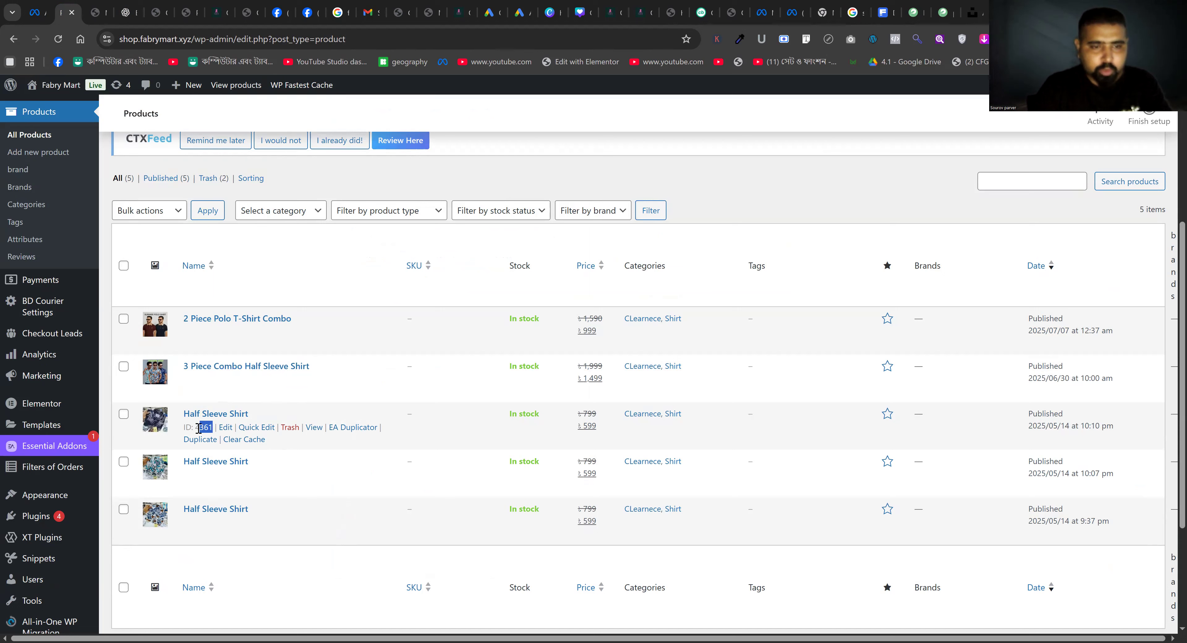
pyautogui.rightClick(201, 426)
pyautogui.click(208, 430)
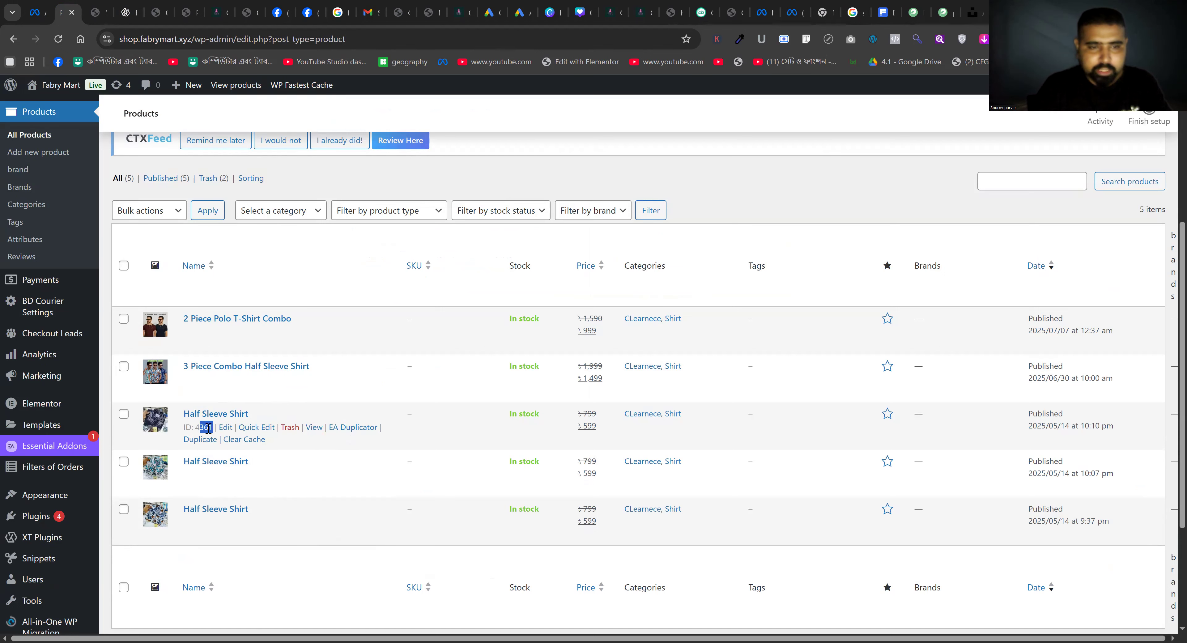
pyautogui.moveTo(211, 429); pyautogui.dragTo(200, 429)
pyautogui.rightClick(198, 428)
pyautogui.click(222, 443)
# - Return to Ads Manager and try the copied ID 4361 in the Instant Experience's product search, removing its last digit
pyautogui.click(98, 12)
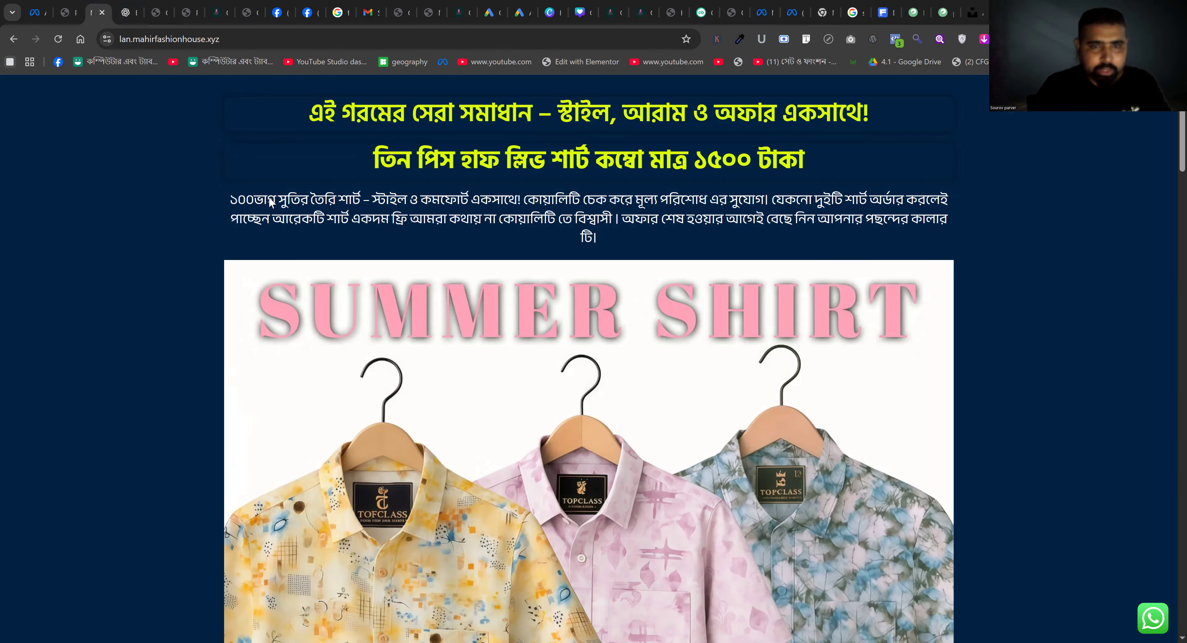
pyautogui.click(33, 13)
pyautogui.click(424, 394)
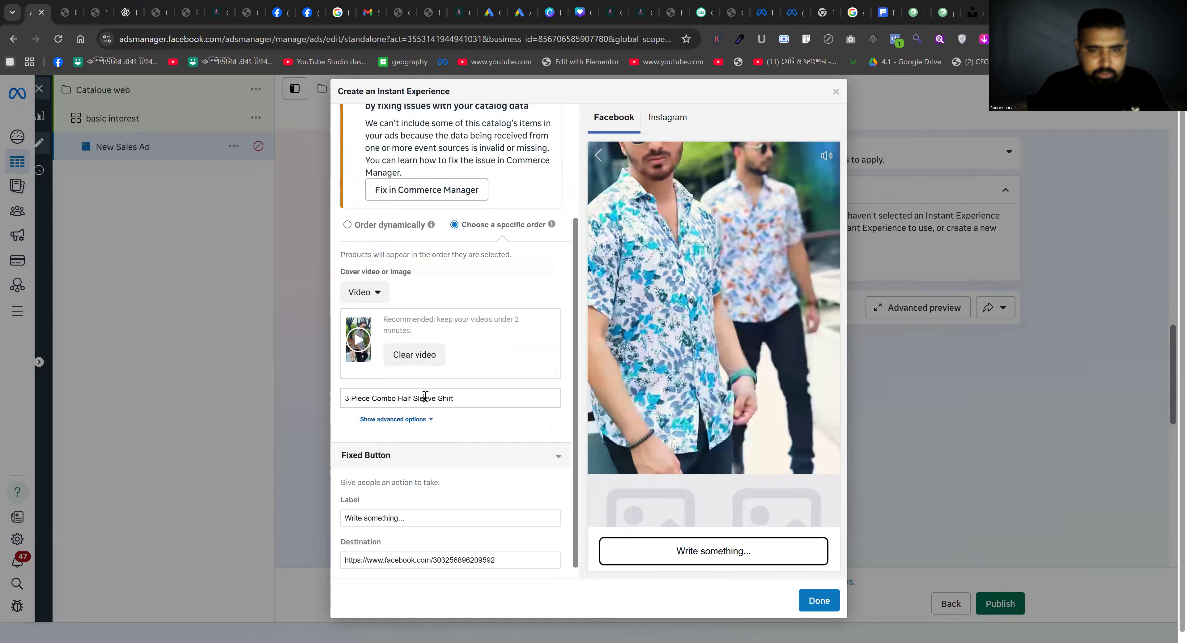
pyautogui.tripleClick(425, 395)
pyautogui.hotkey('ctrl', 'v')
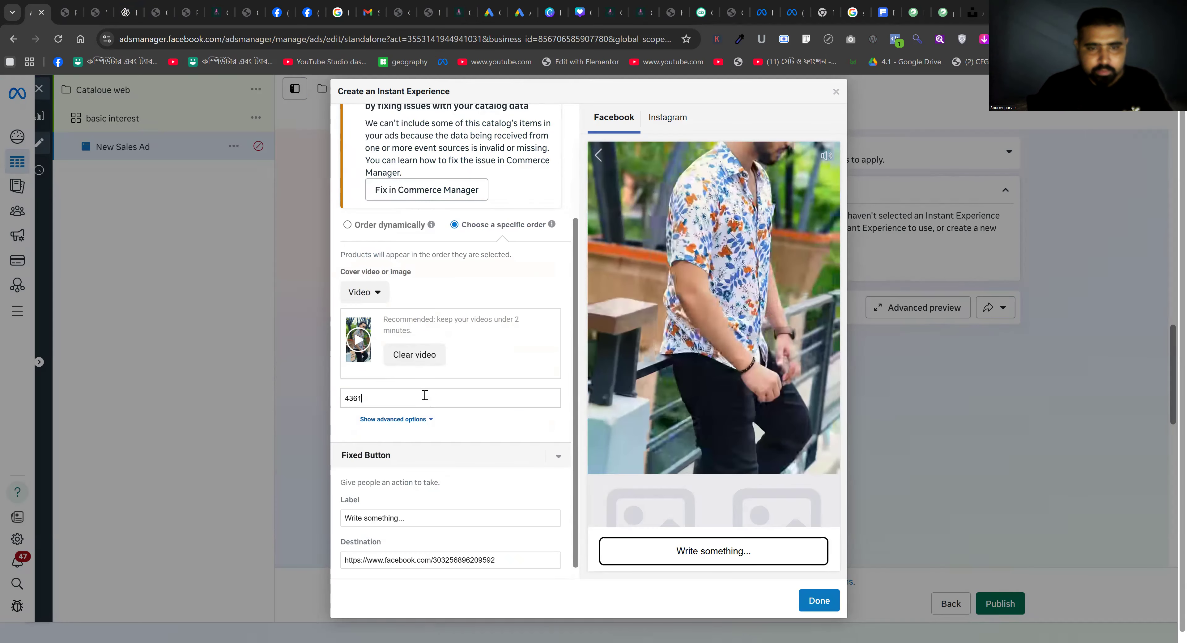
pyautogui.press('BackSpace')
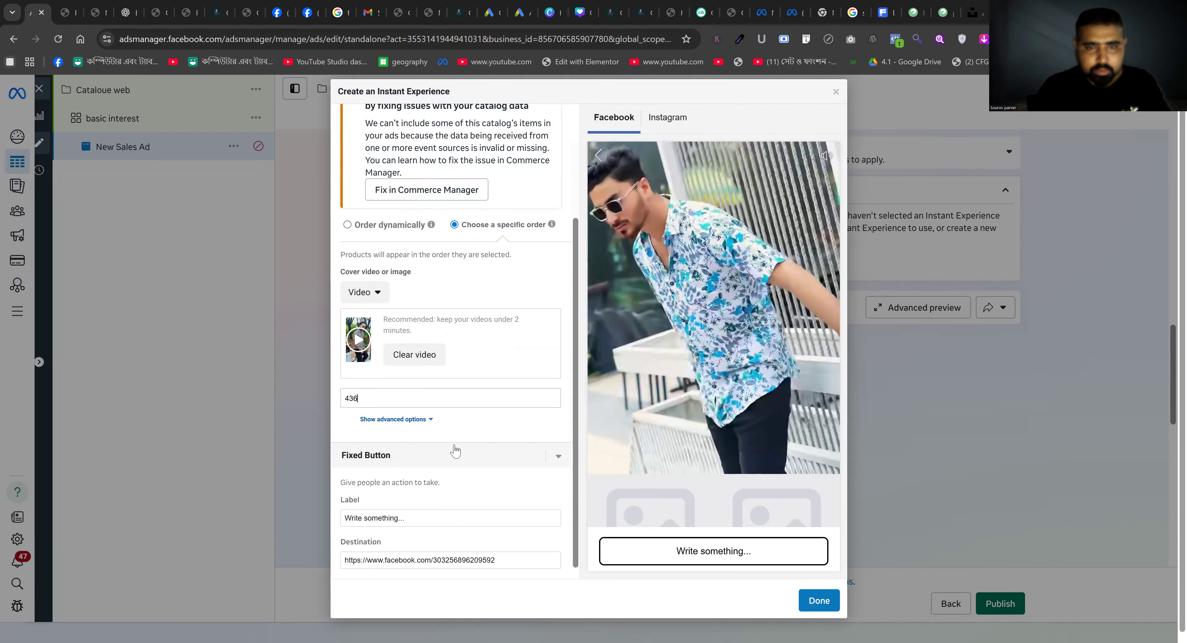
# - Reset the product ordering and retry the Instant Experience's product search with ID 4361, then with 3
pyautogui.scroll(3, 403, 363)
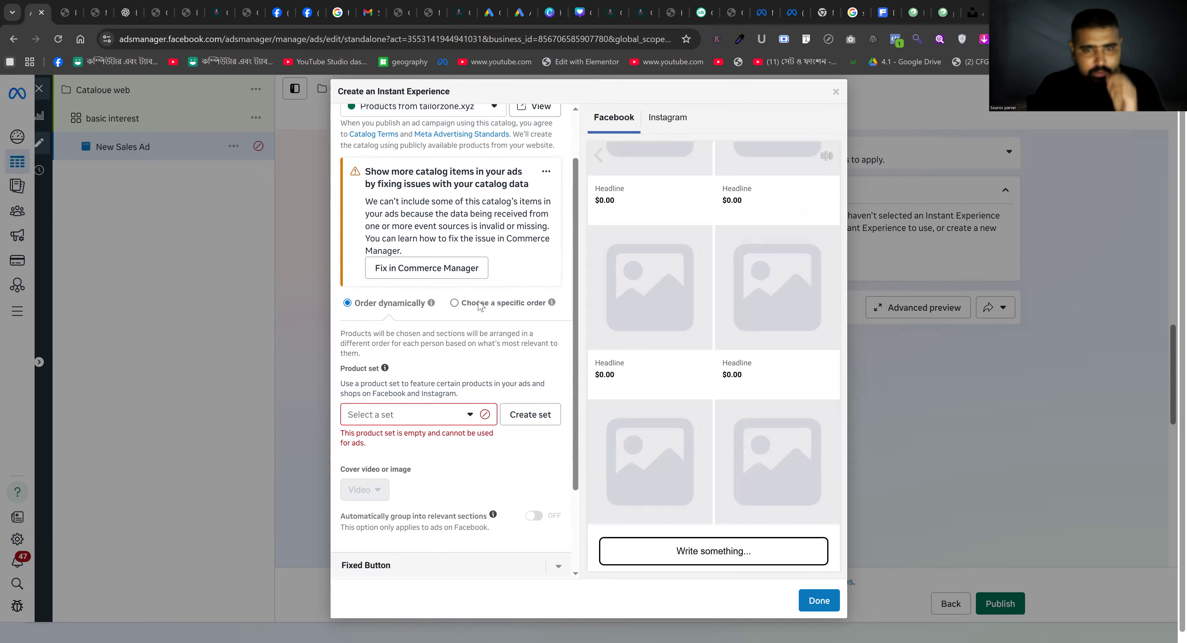
pyautogui.scroll(-3, 435, 413)
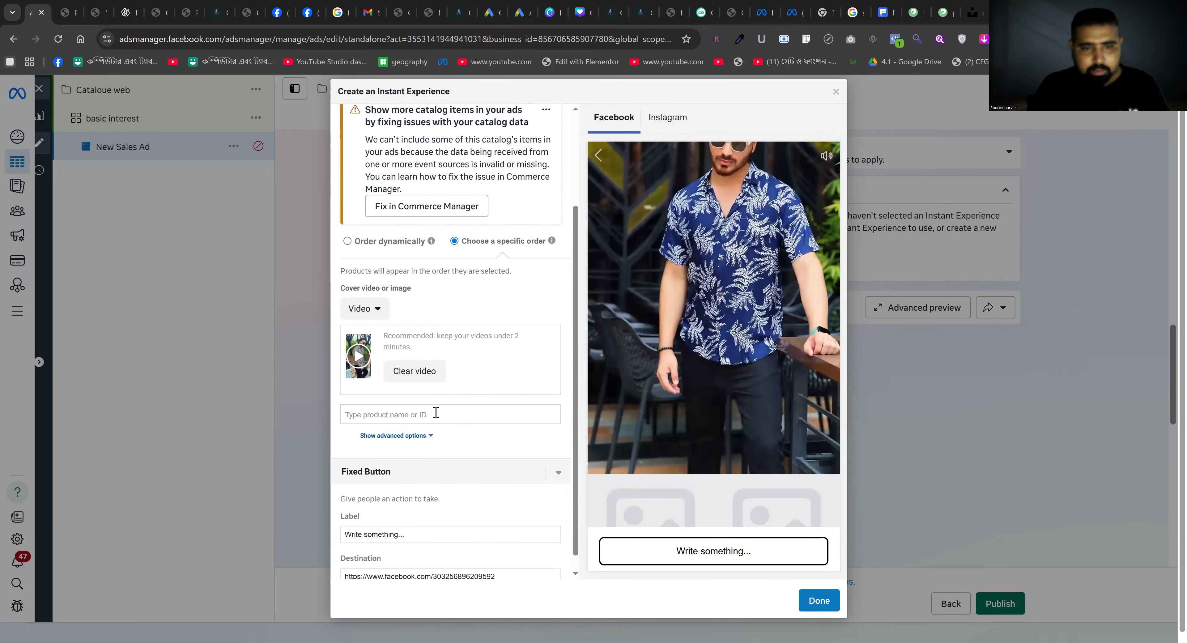
pyautogui.click(455, 408)
pyautogui.write('4361')
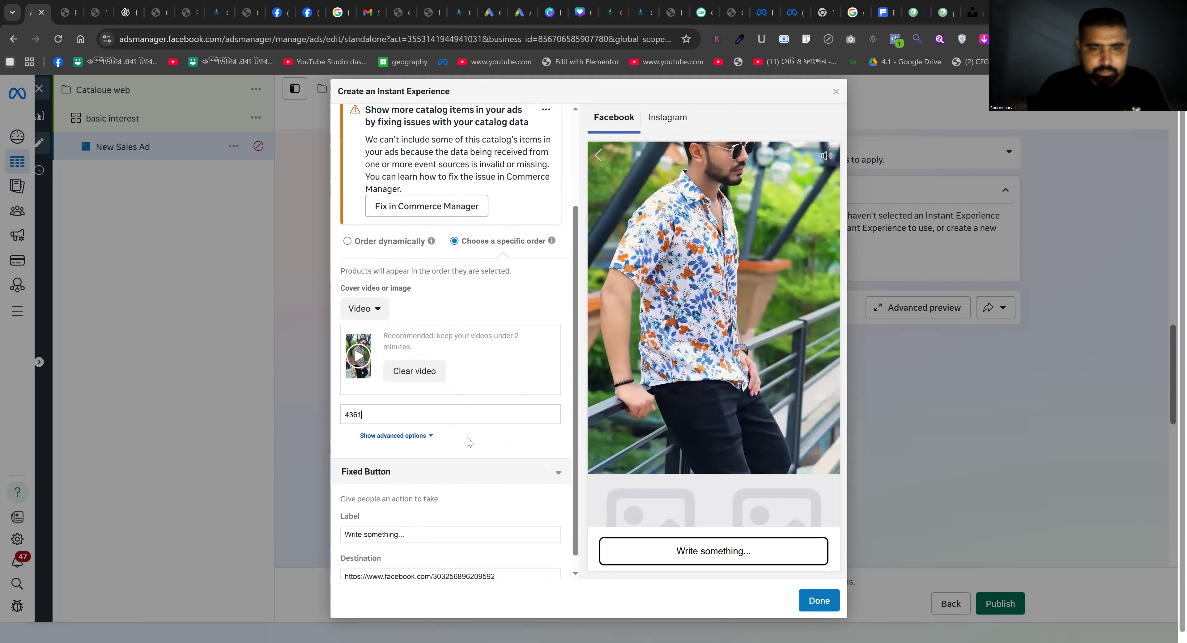
pyautogui.press('BackSpace')
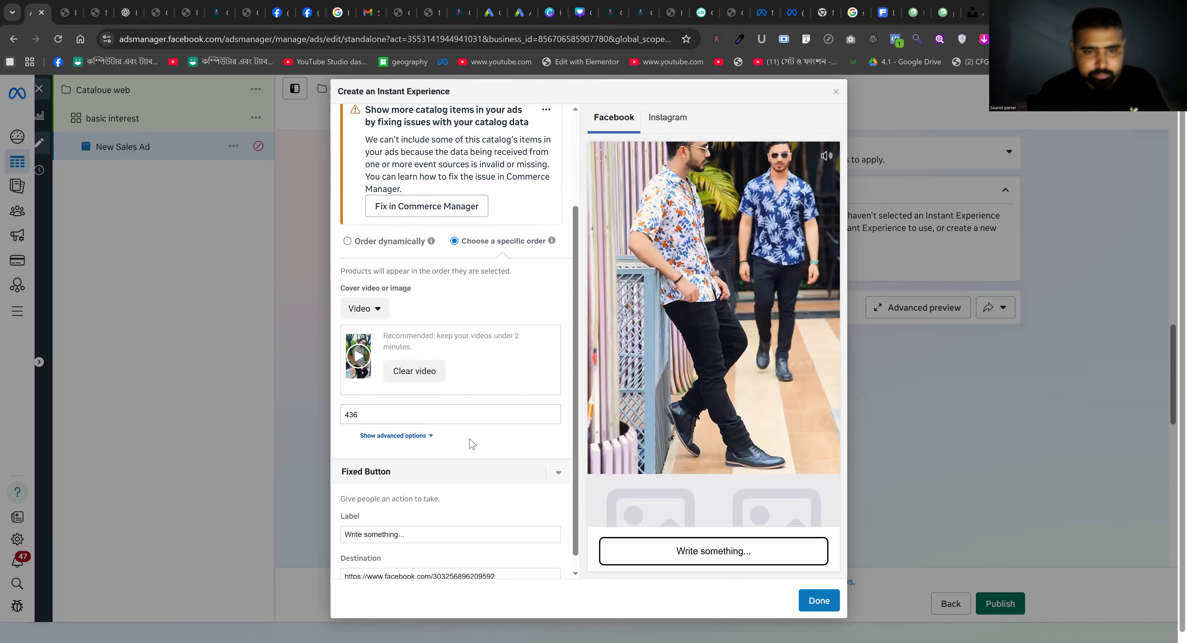
pyautogui.press('BackSpace')
pyautogui.press('BackSpace')
pyautogui.press('BackSpace')
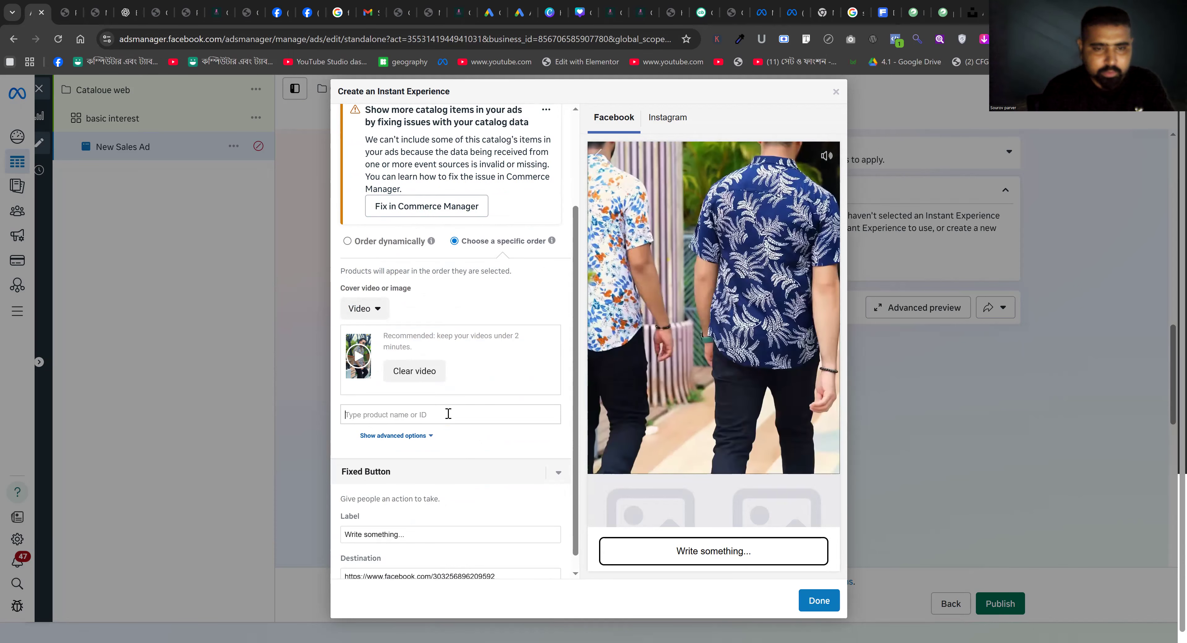
pyautogui.write('3')
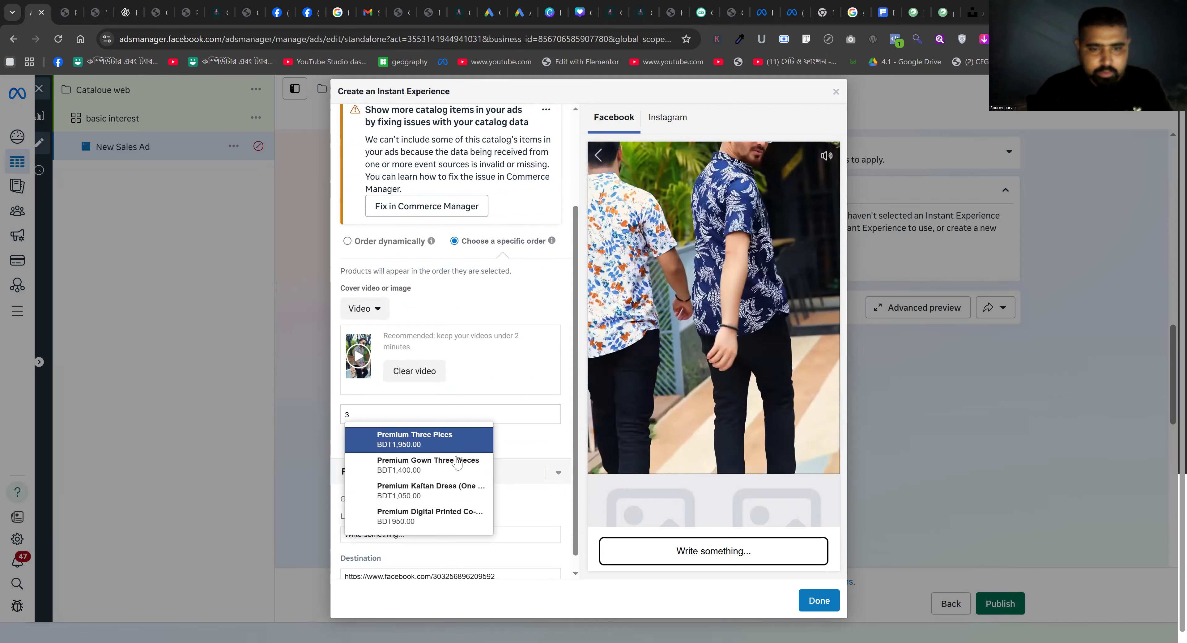
# - Switch the Instant Experience's catalog from Products from tailorzone.xyz to the catalog under Ayan Fashions Ltd
pyautogui.scroll(4, 487, 206)
pyautogui.click(466, 190)
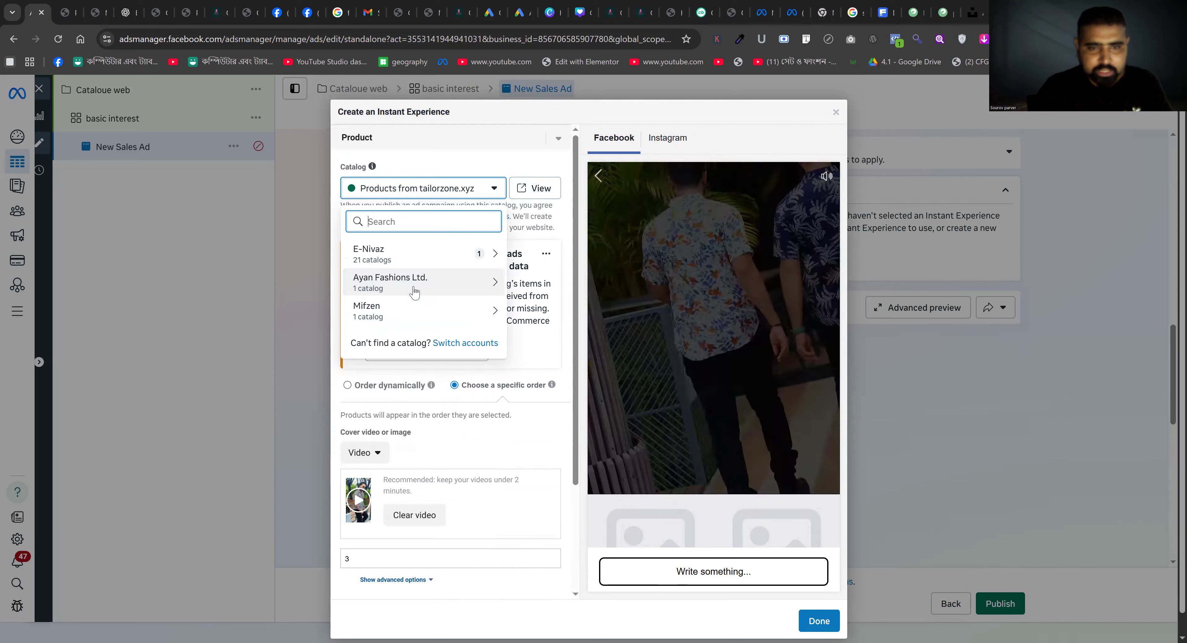
pyautogui.click(433, 287)
pyautogui.click(433, 282)
# - Search the catalog for product ID 5007 and add 3 Piece Combo Half Sleeve Shirt - L as the first product
pyautogui.scroll(-3, 474, 429)
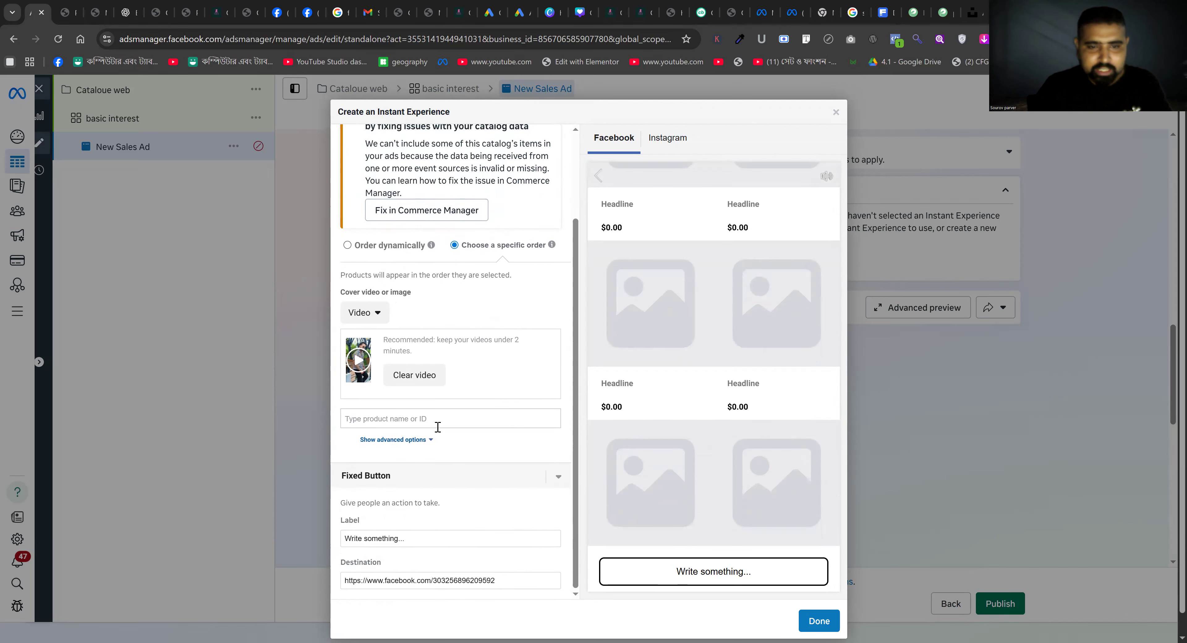
pyautogui.click(437, 420)
pyautogui.write('5007')
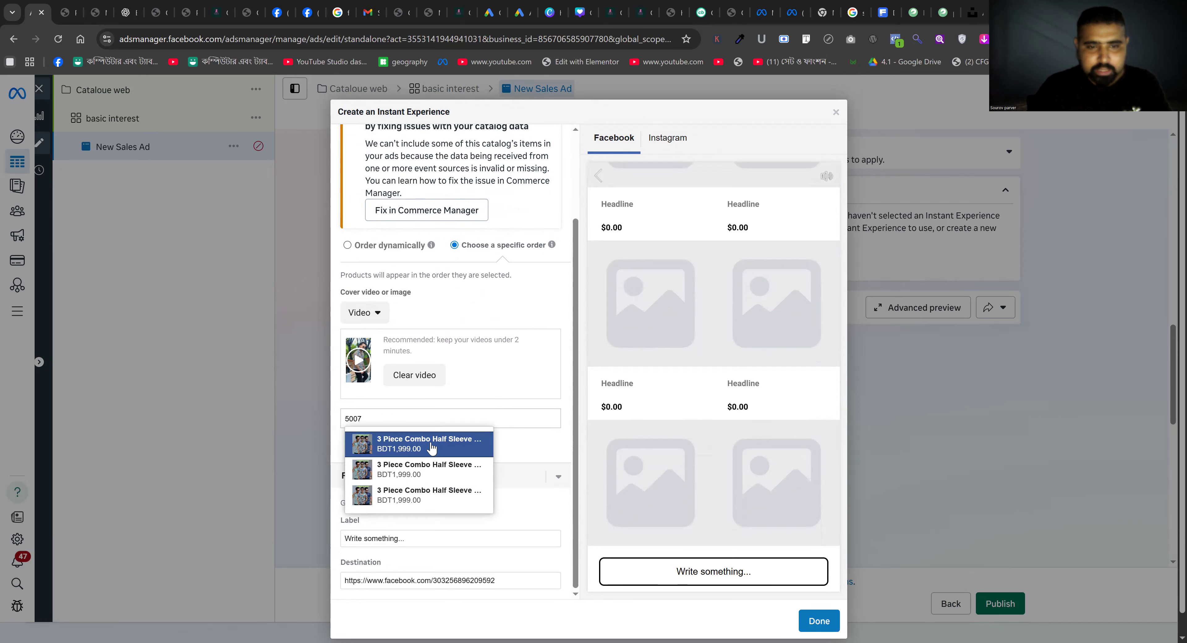
pyautogui.click(431, 446)
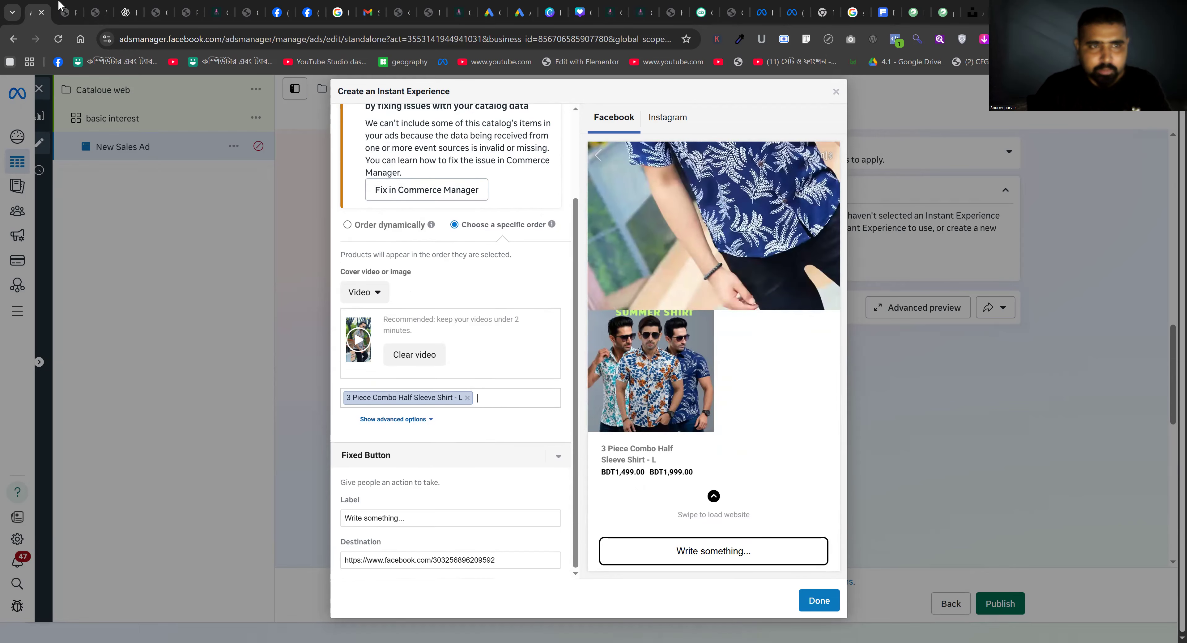
# - Copy ID 4361 of the Half Sleeve Shirt directly below the 3 Piece Combo in WordPress and add its L variant to the Instant Experience
pyautogui.click(65, 12)
pyautogui.doubleClick(203, 427)
pyautogui.rightClick(210, 430)
pyautogui.click(261, 445)
pyautogui.click(36, 5)
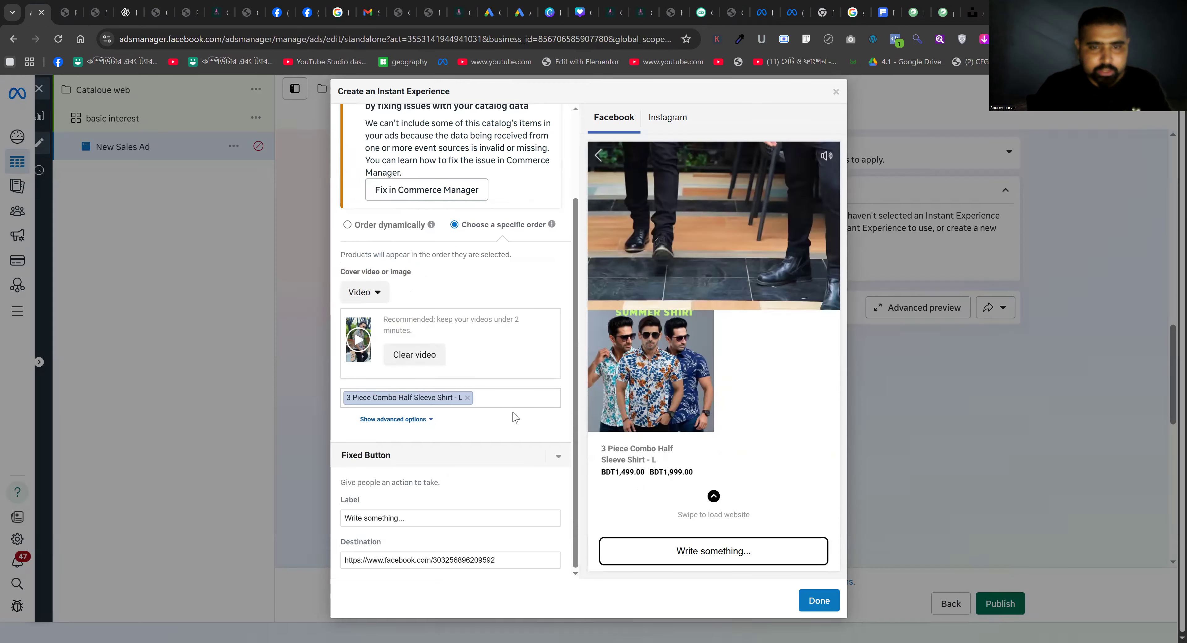
pyautogui.click(511, 400)
pyautogui.hotkey('ctrl', 'v')
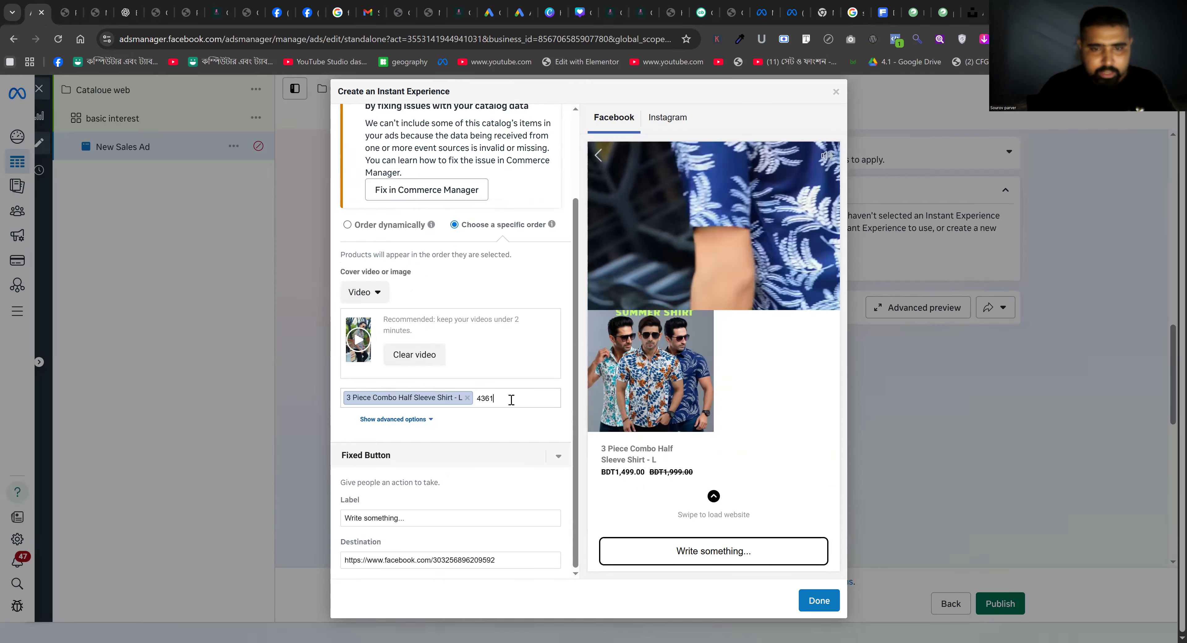
pyautogui.click(497, 431)
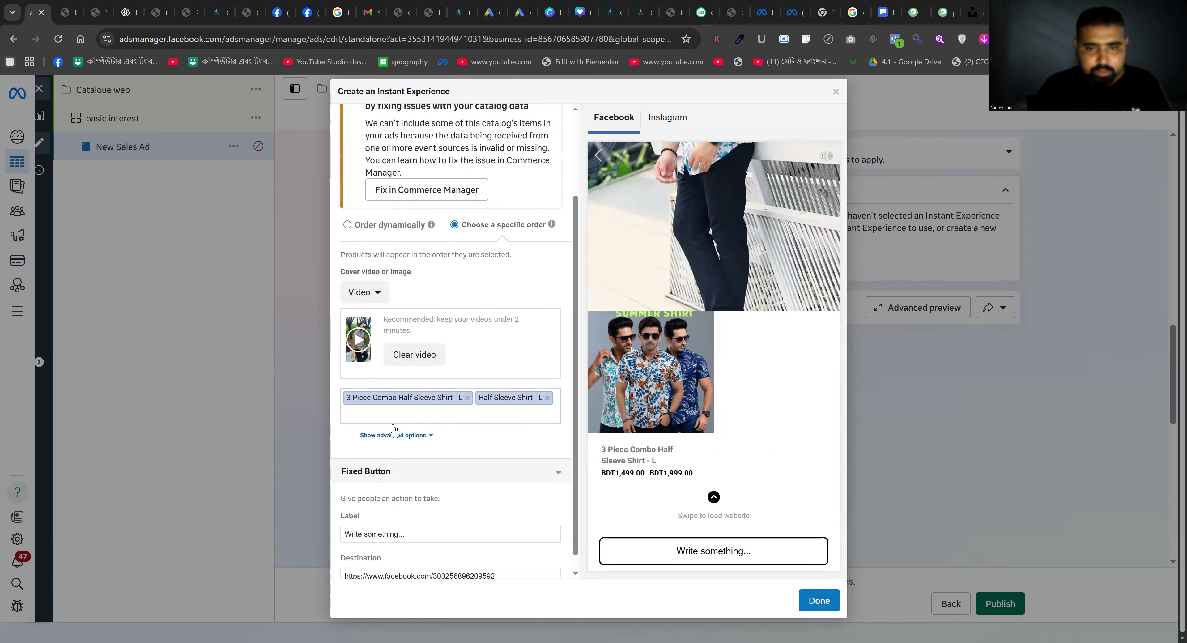
# - Copy ID 4356 of the middle Half Sleeve Shirt in the WordPress product list and add its M variant to the Instant Experience
pyautogui.click(77, 7)
pyautogui.moveTo(213, 476); pyautogui.dragTo(200, 476)
pyautogui.rightClick(221, 475)
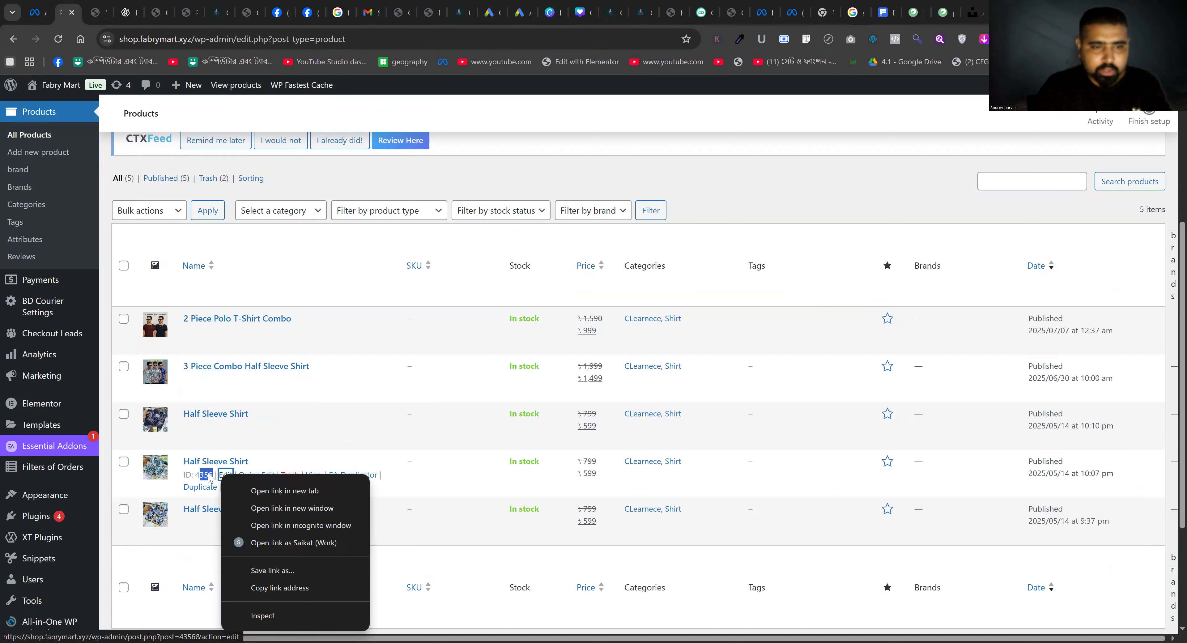
pyautogui.click(198, 455)
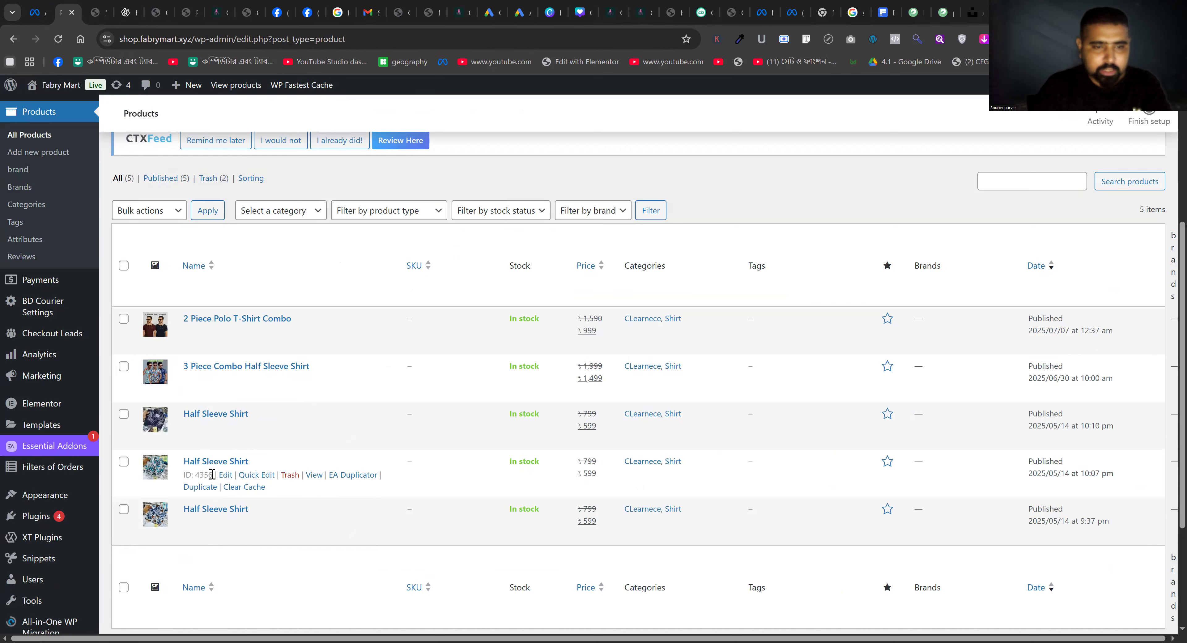
pyautogui.click(37, 12)
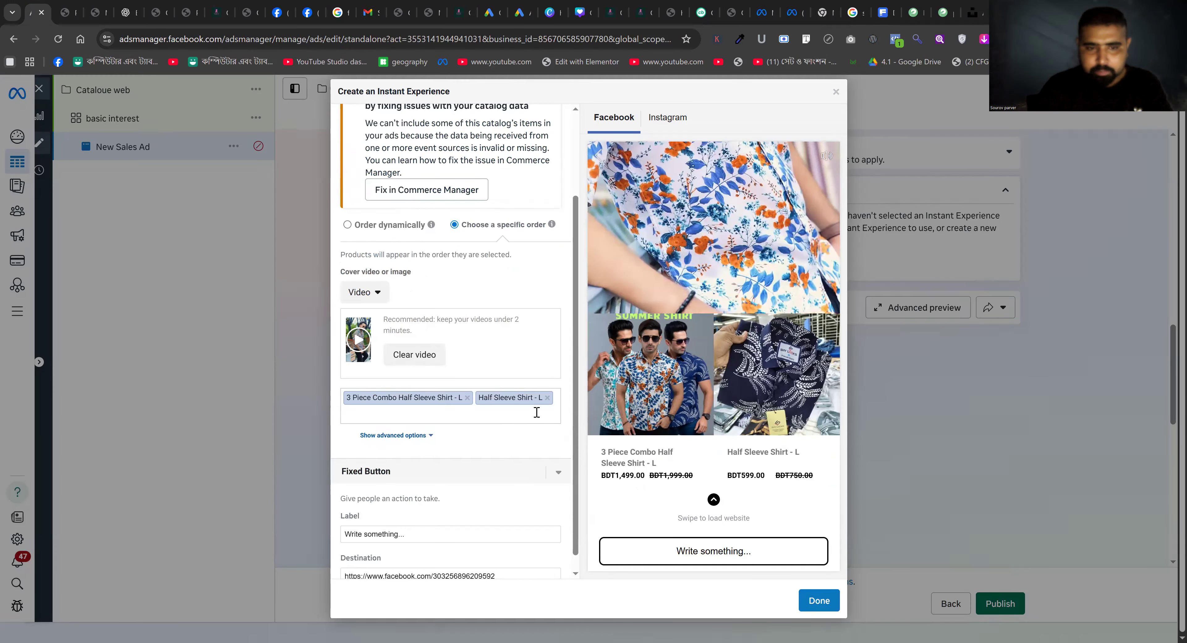
pyautogui.click(537, 413)
pyautogui.hotkey('ctrl', 'v')
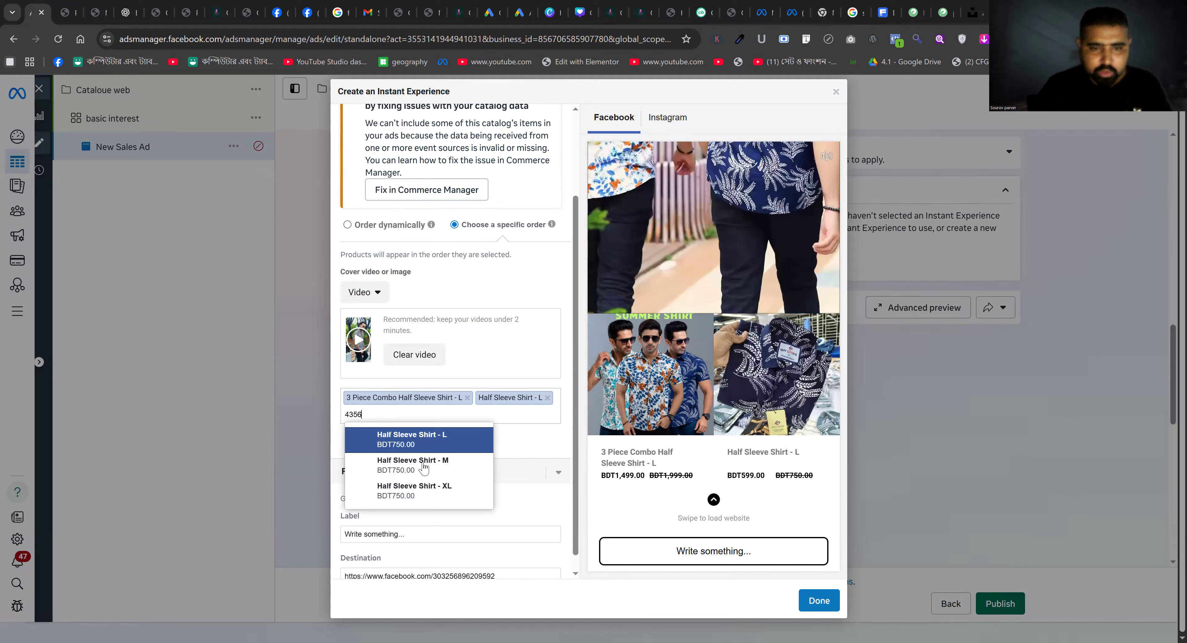
pyautogui.click(424, 466)
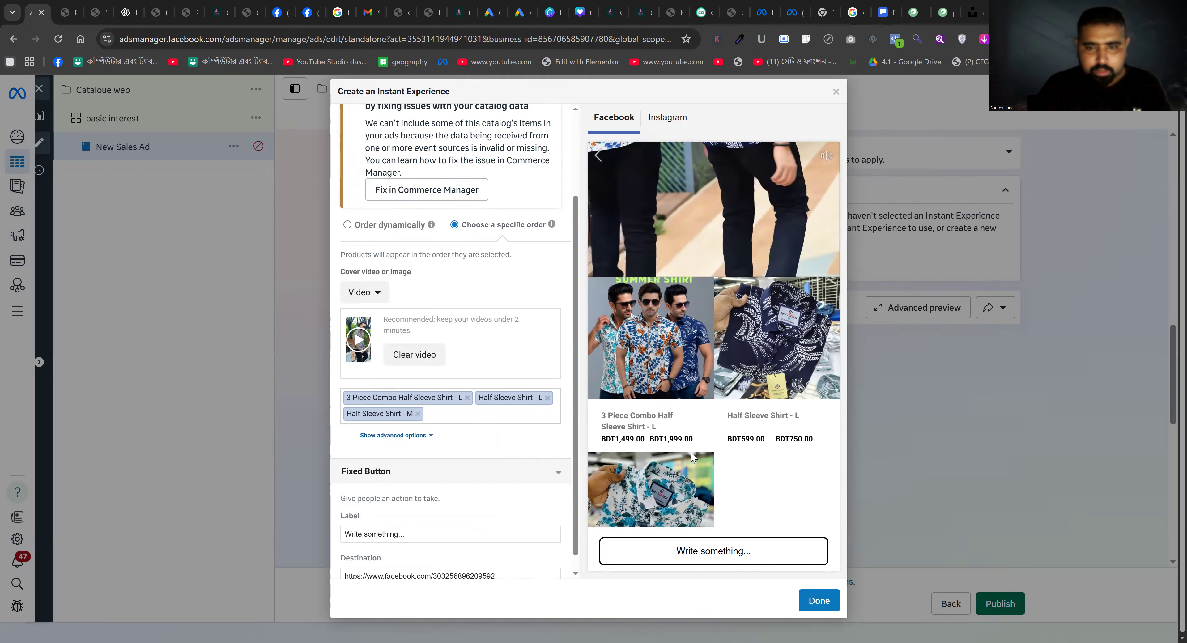
# - Look up the last Half Sleeve Shirt's ID in the WordPress product list and add the M variant found under ID 4310
pyautogui.click(69, 13)
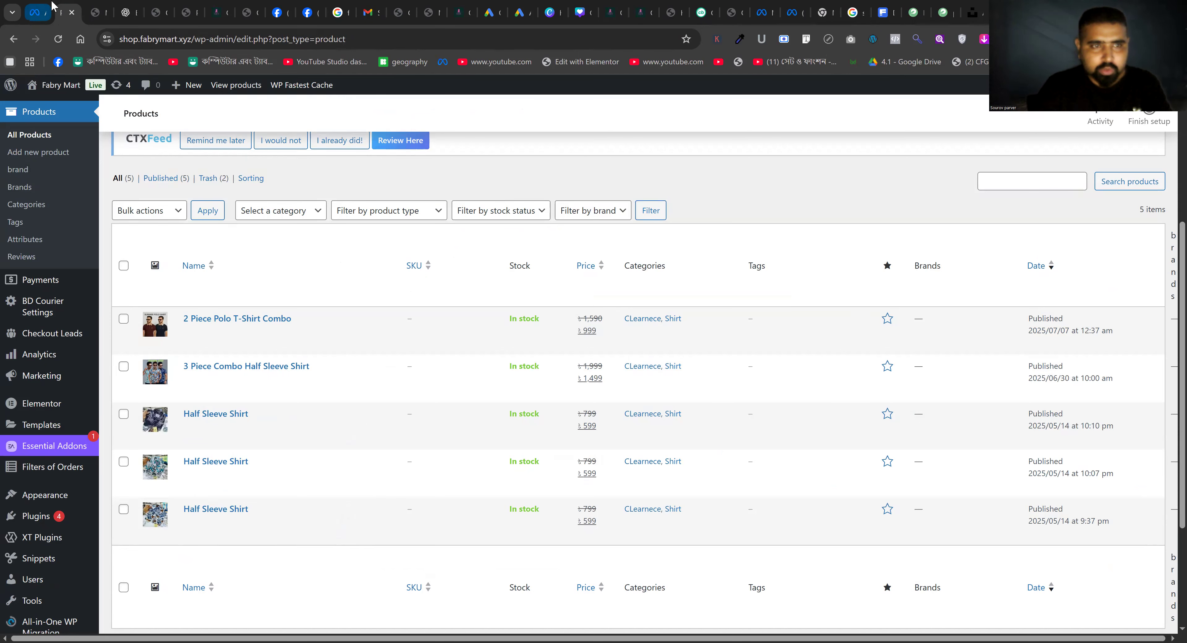
pyautogui.click(40, 13)
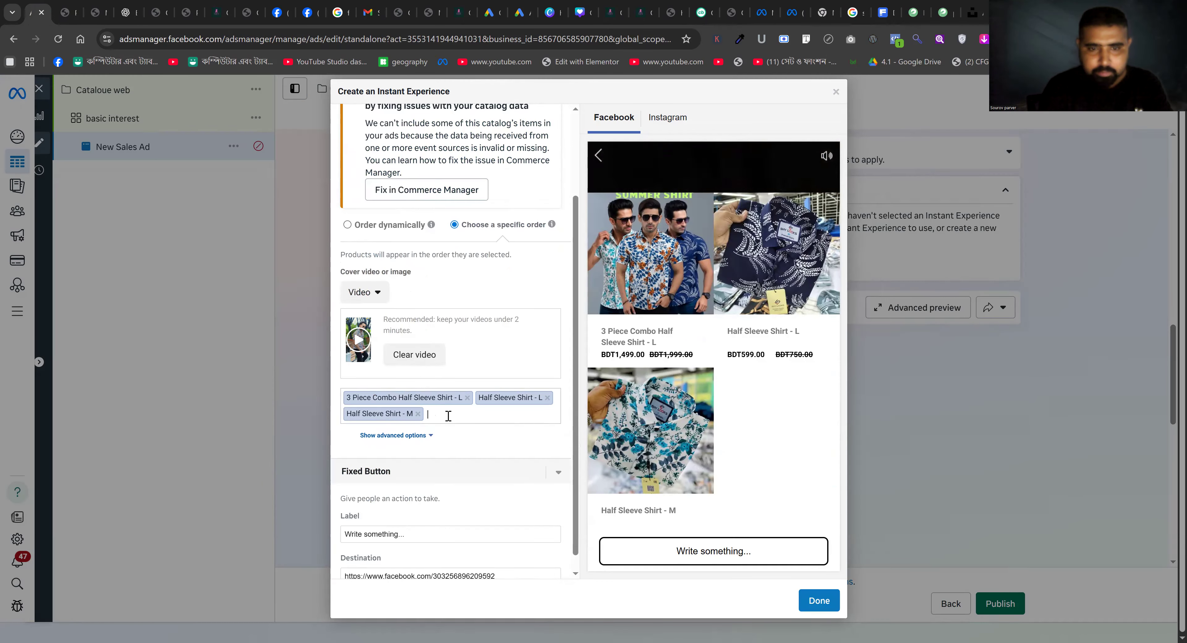
pyautogui.write('431')
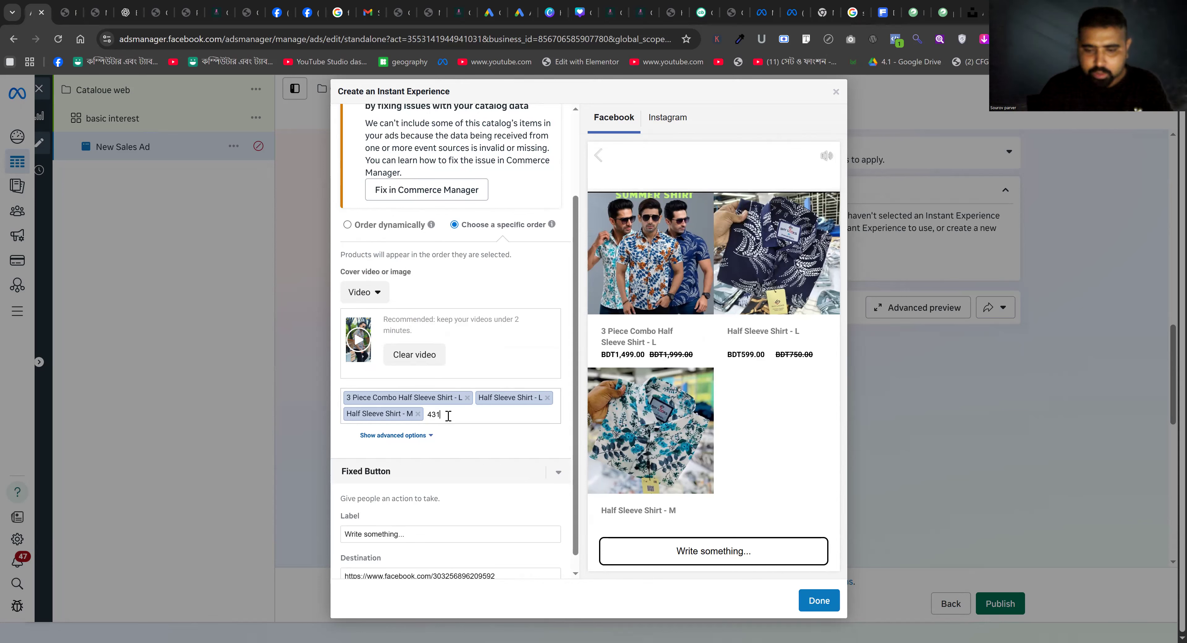
pyautogui.write('0')
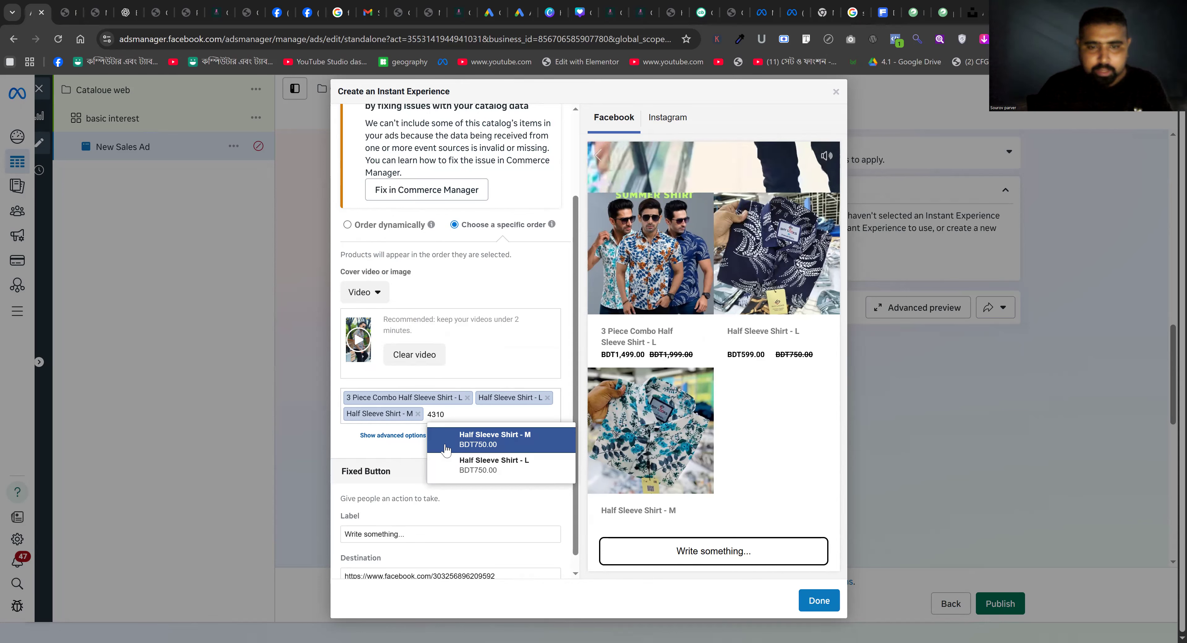
pyautogui.click(445, 443)
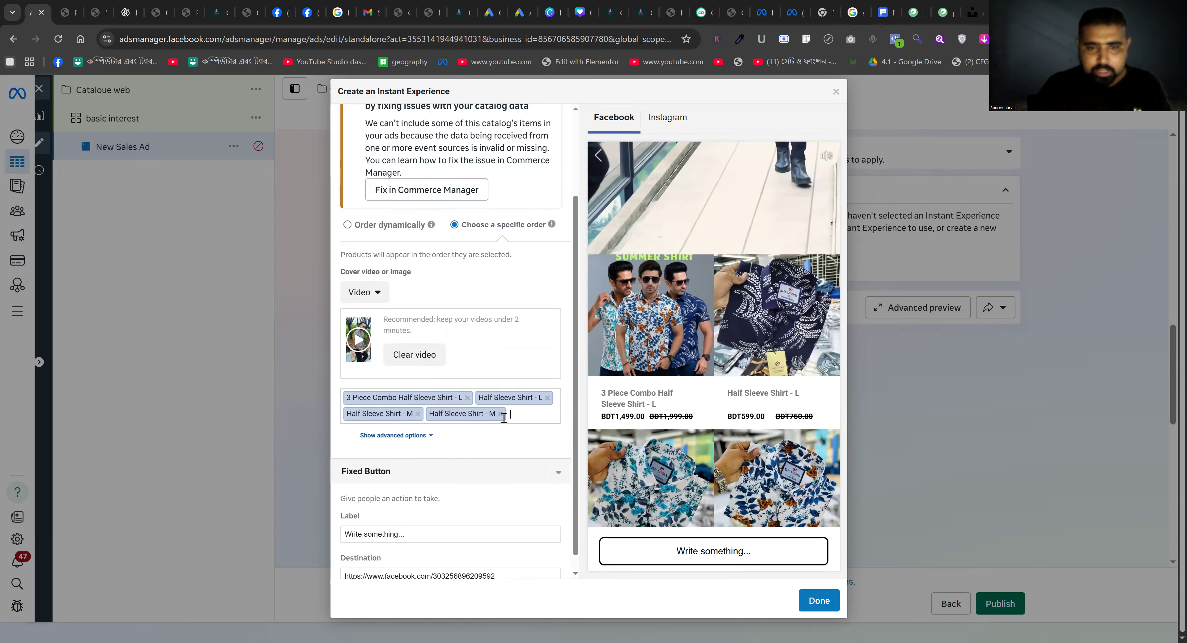
# - Replace the last added Half Sleeve Shirt - M with the L variant found under ID 4310
pyautogui.press('BackSpace')
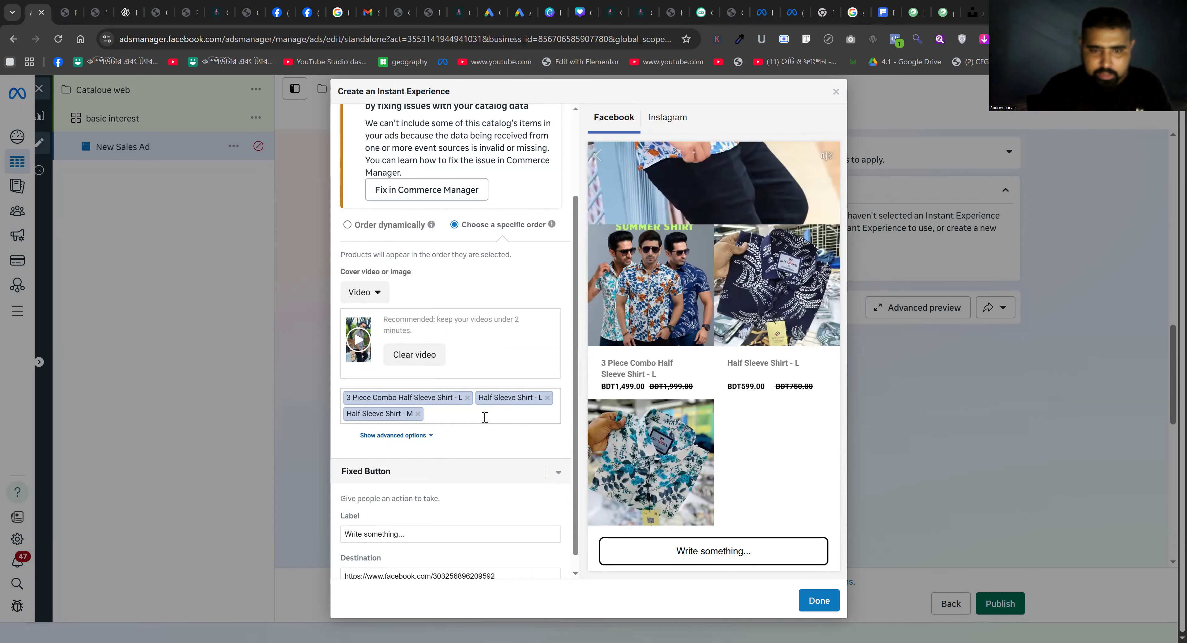
pyautogui.click(433, 415)
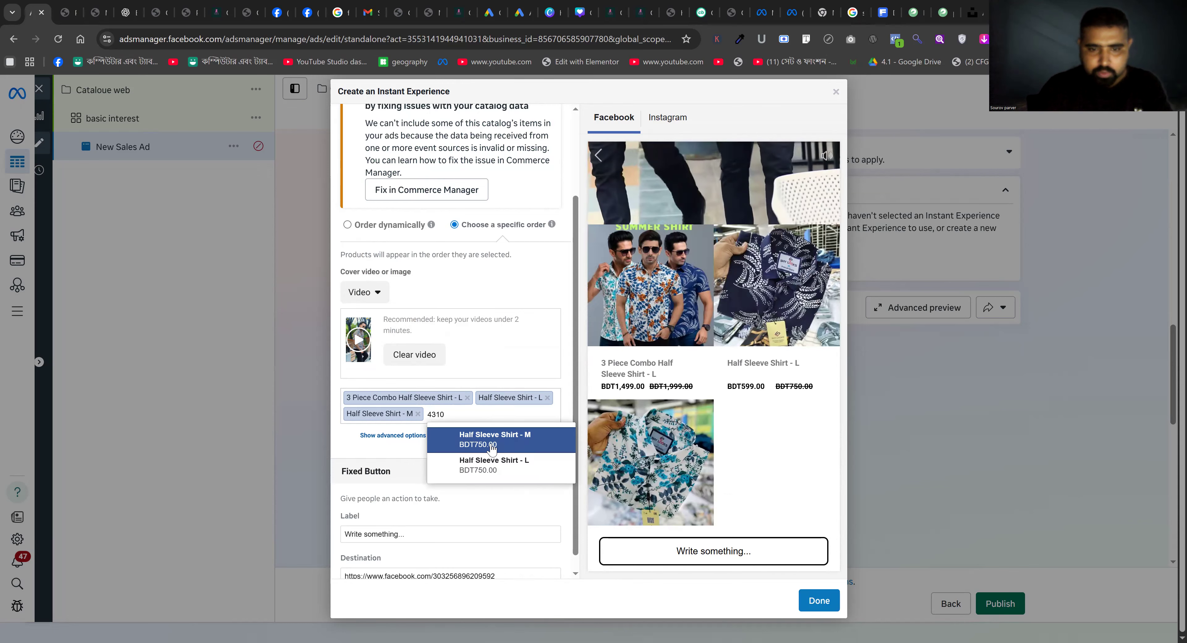
pyautogui.click(498, 463)
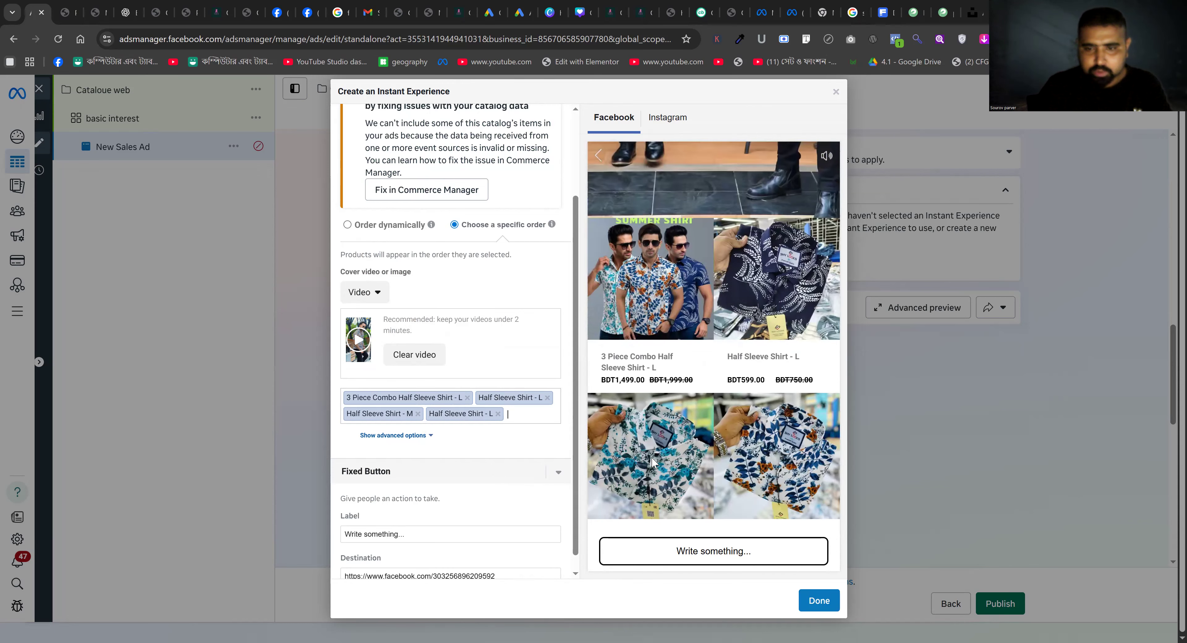
# - Remove the remaining Half Sleeve Shirt - M, check its ID in WordPress, and add the L variant found under ID 4356
pyautogui.scroll(-3, 653, 462)
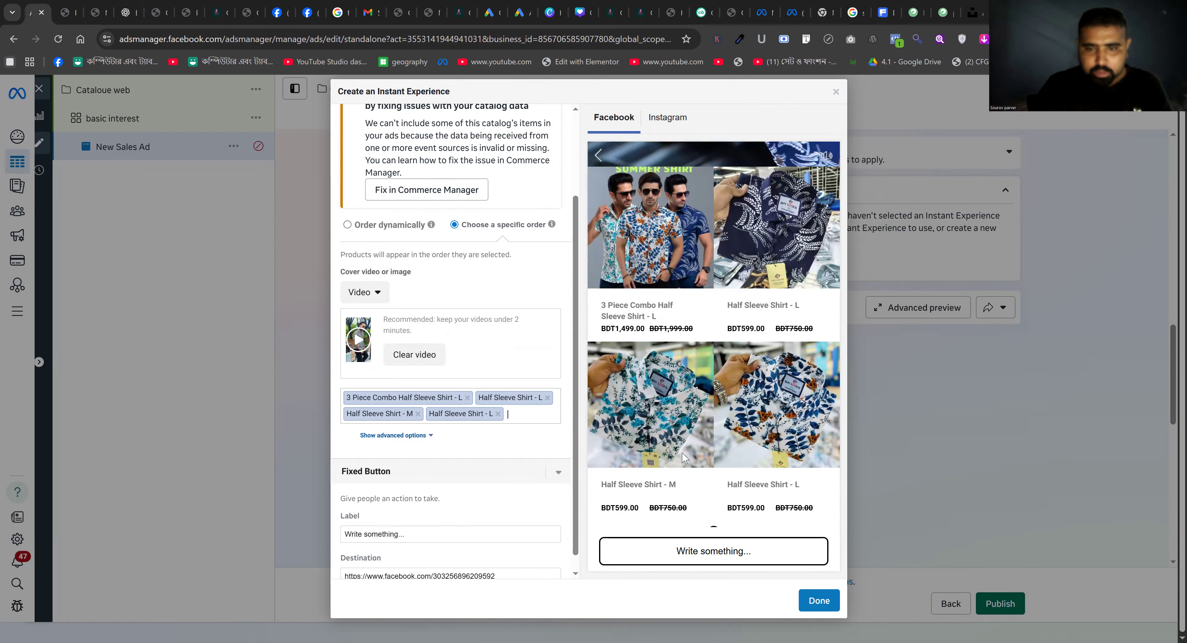
pyautogui.click(418, 414)
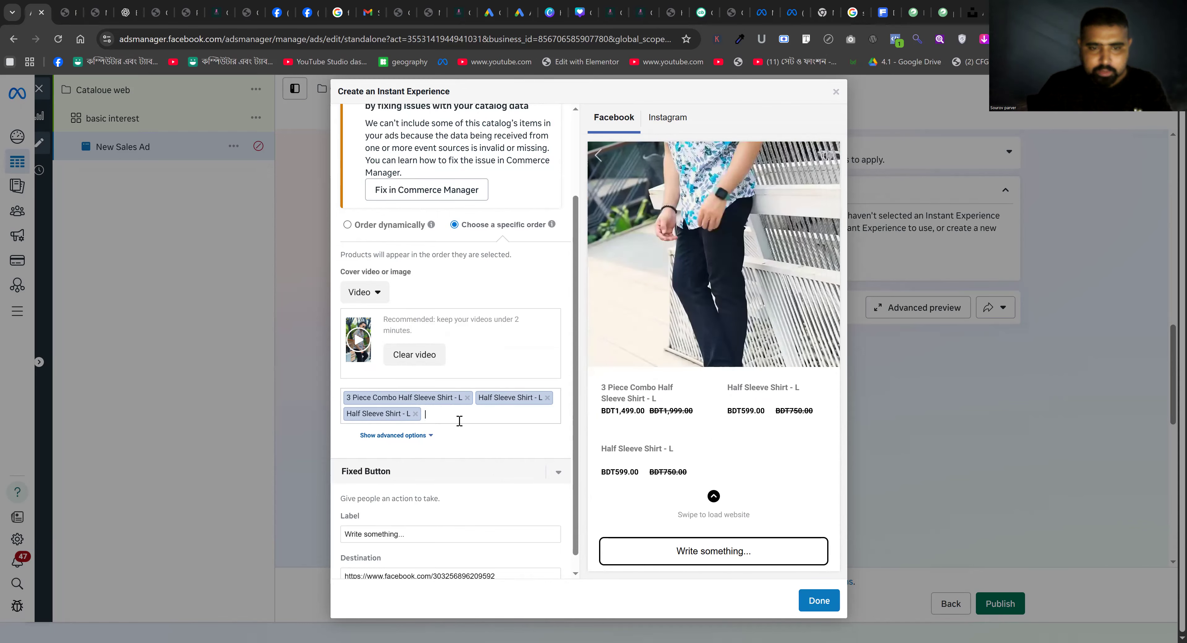
pyautogui.click(67, 10)
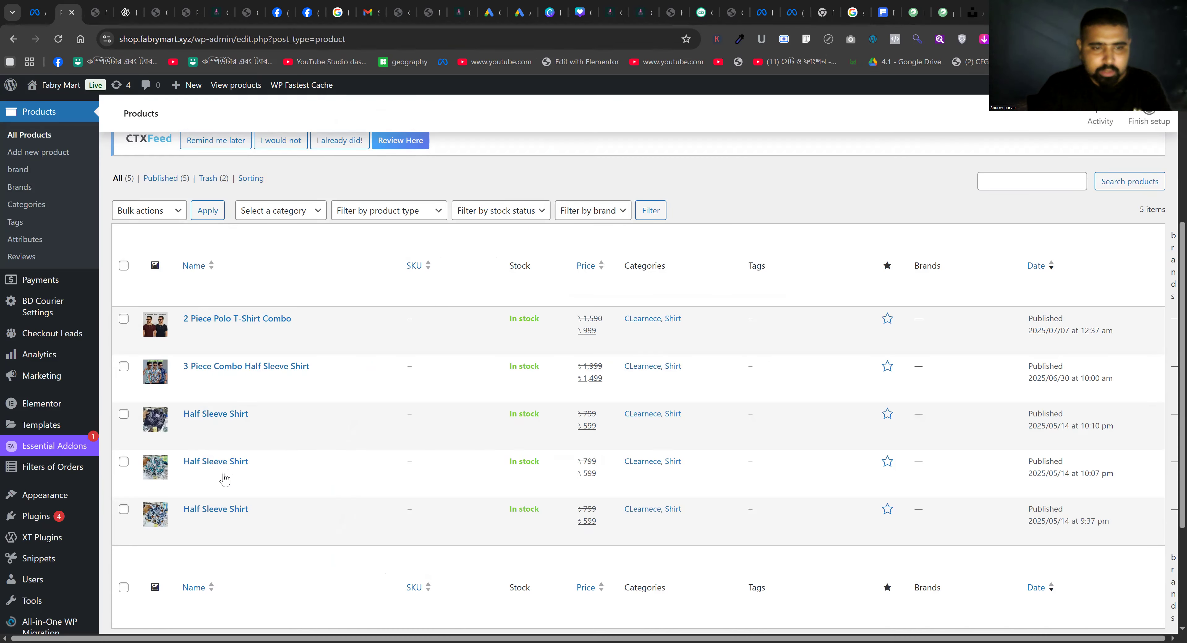
pyautogui.click(38, 13)
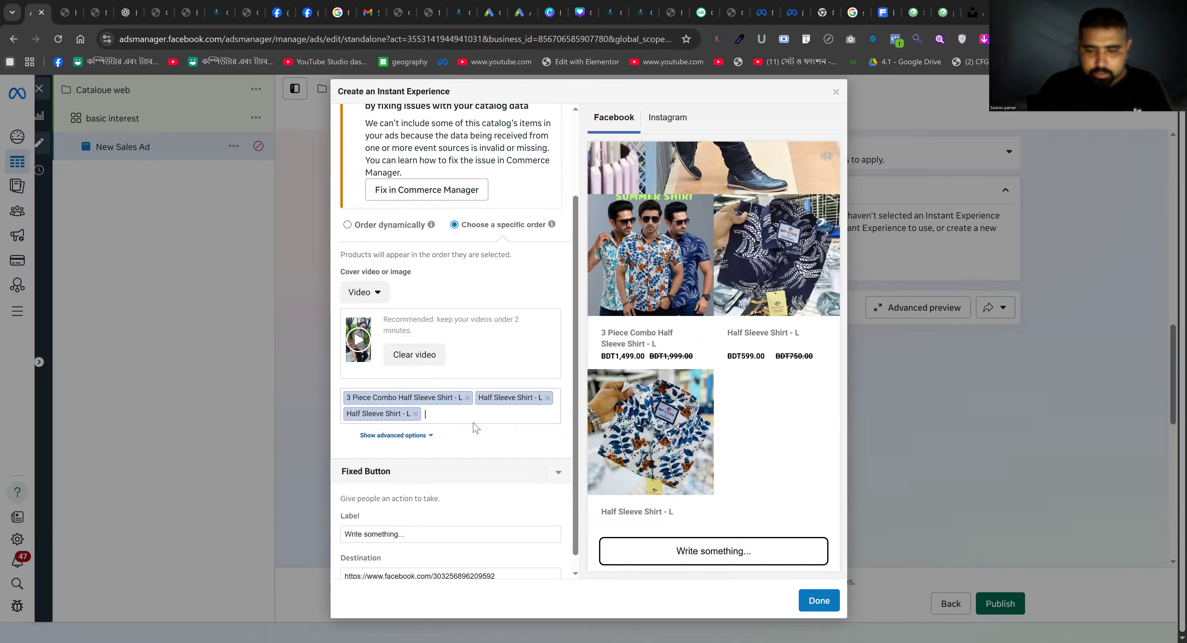
pyautogui.write('4356')
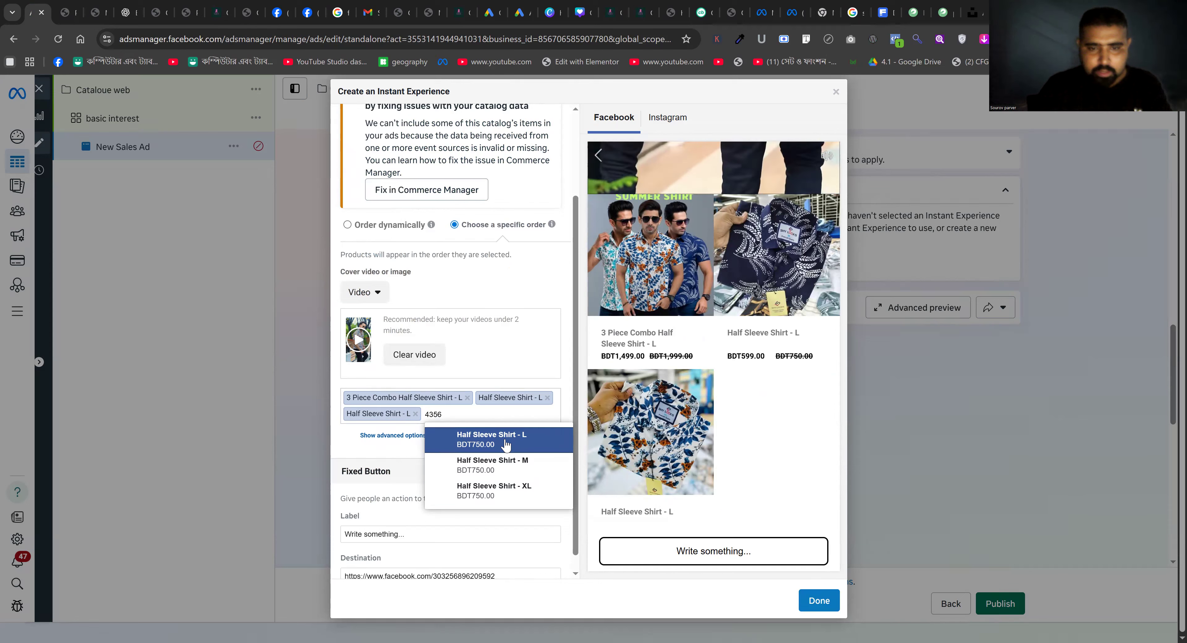
pyautogui.click(492, 440)
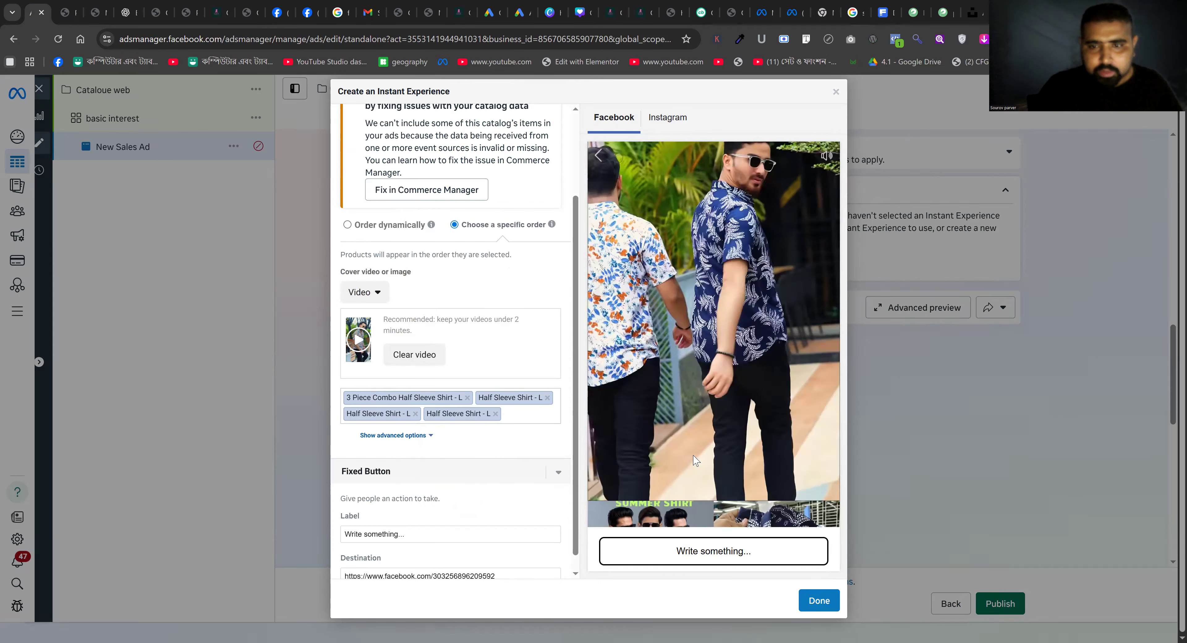
# - Set the fixed button's label to BUY NOW
pyautogui.scroll(-3, 687, 460)
pyautogui.scroll(-1, 474, 578)
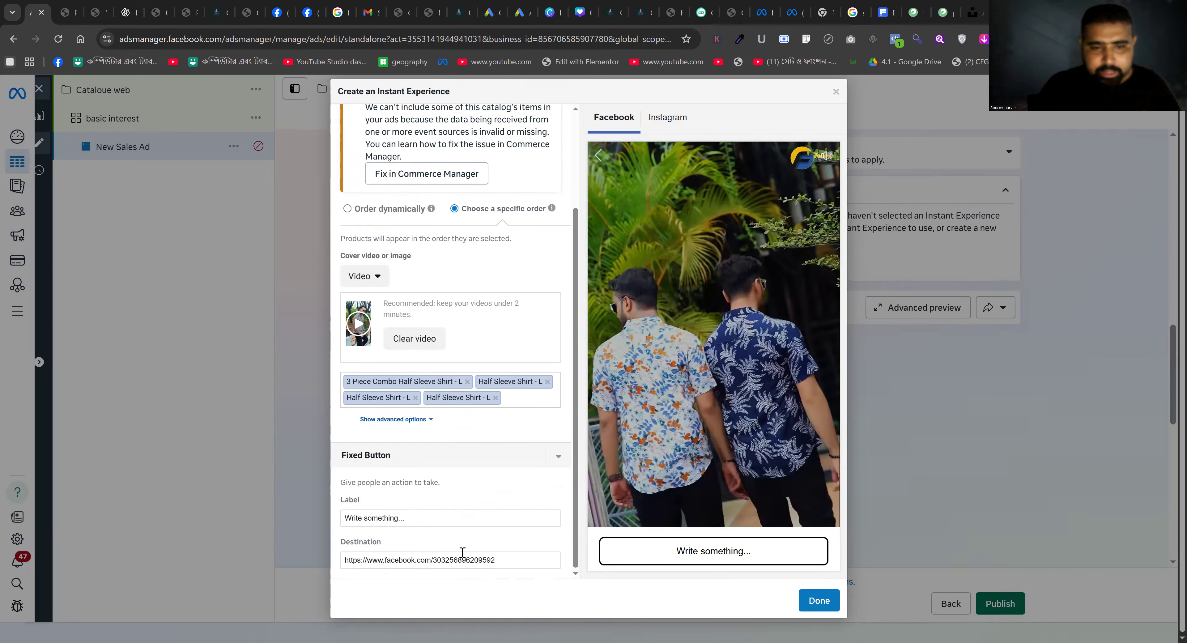
pyautogui.press('Tab')
pyautogui.write('BUI')
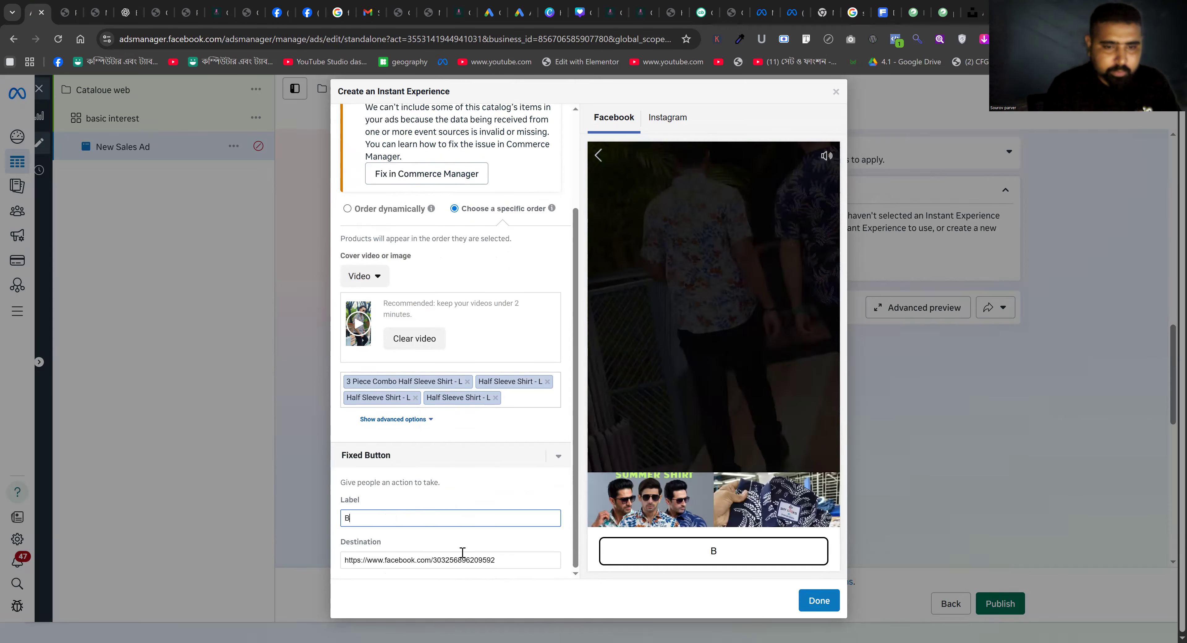
pyautogui.press('BackSpace')
pyautogui.write('Y NOW')
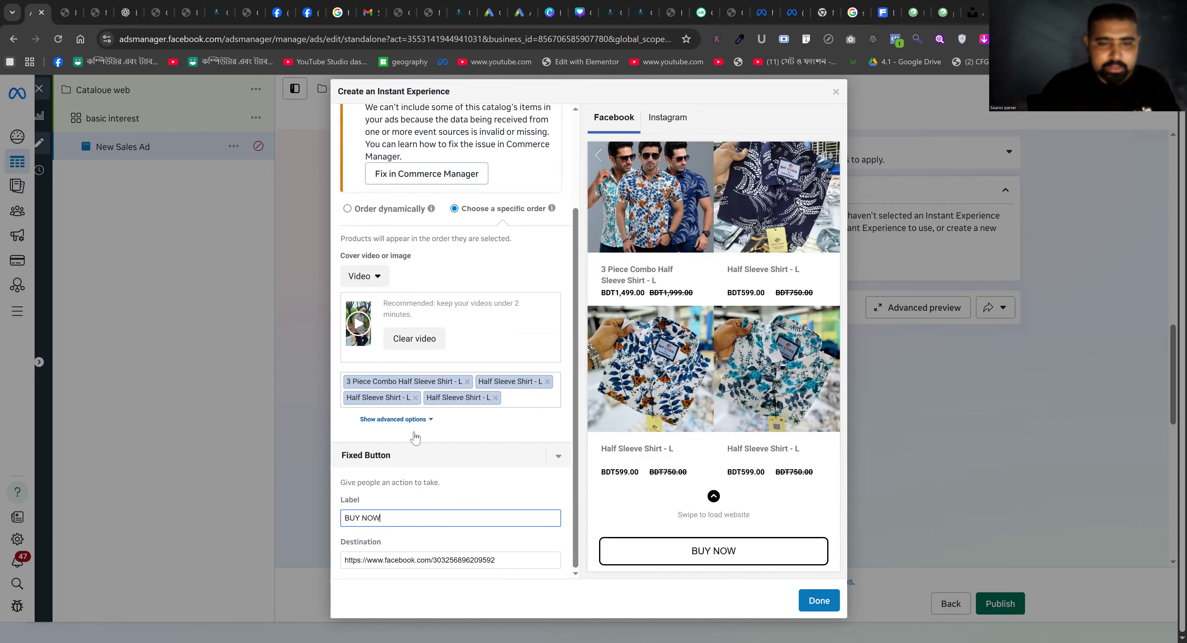
pyautogui.doubleClick(443, 559)
pyautogui.click(69, 12)
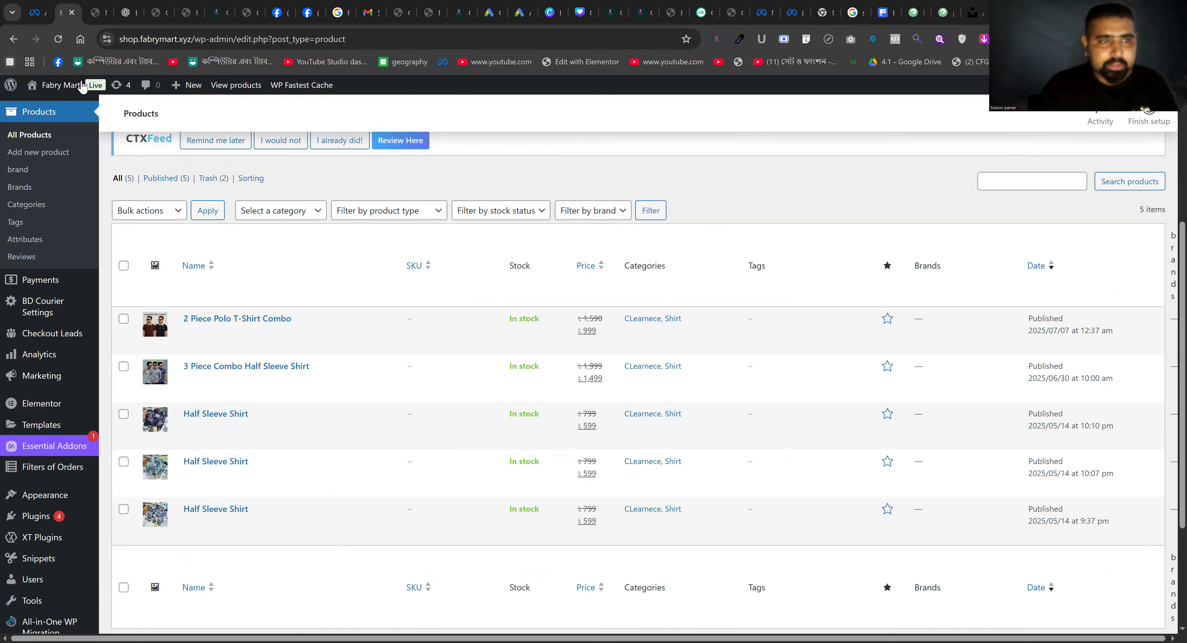
pyautogui.moveTo(60, 84)
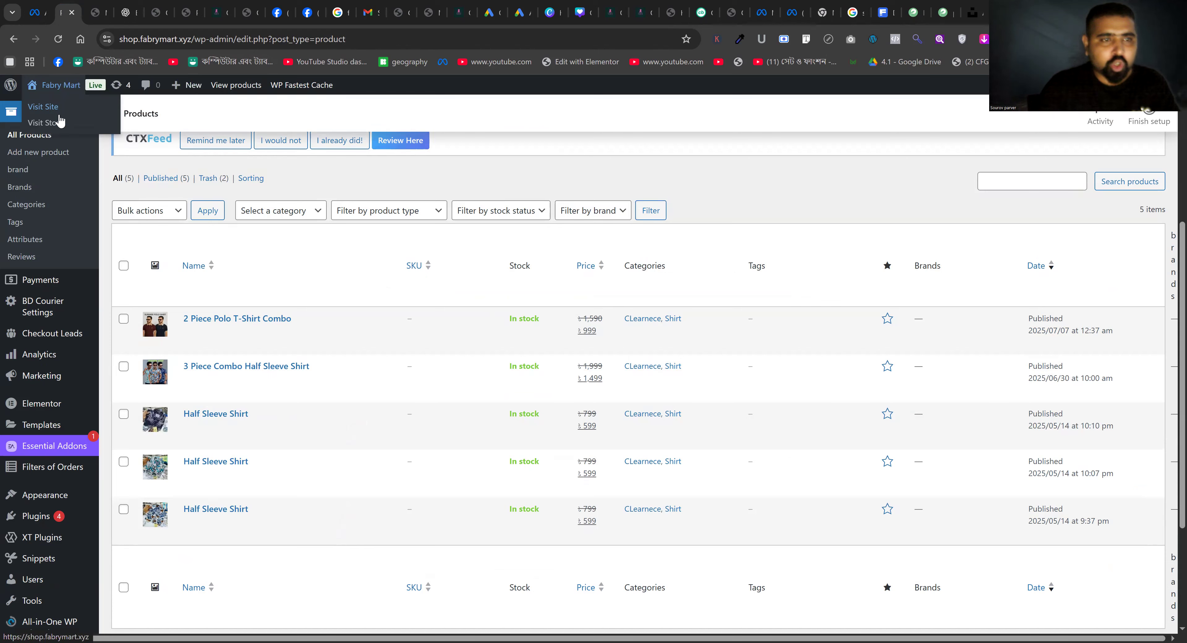
pyautogui.rightClick(58, 121)
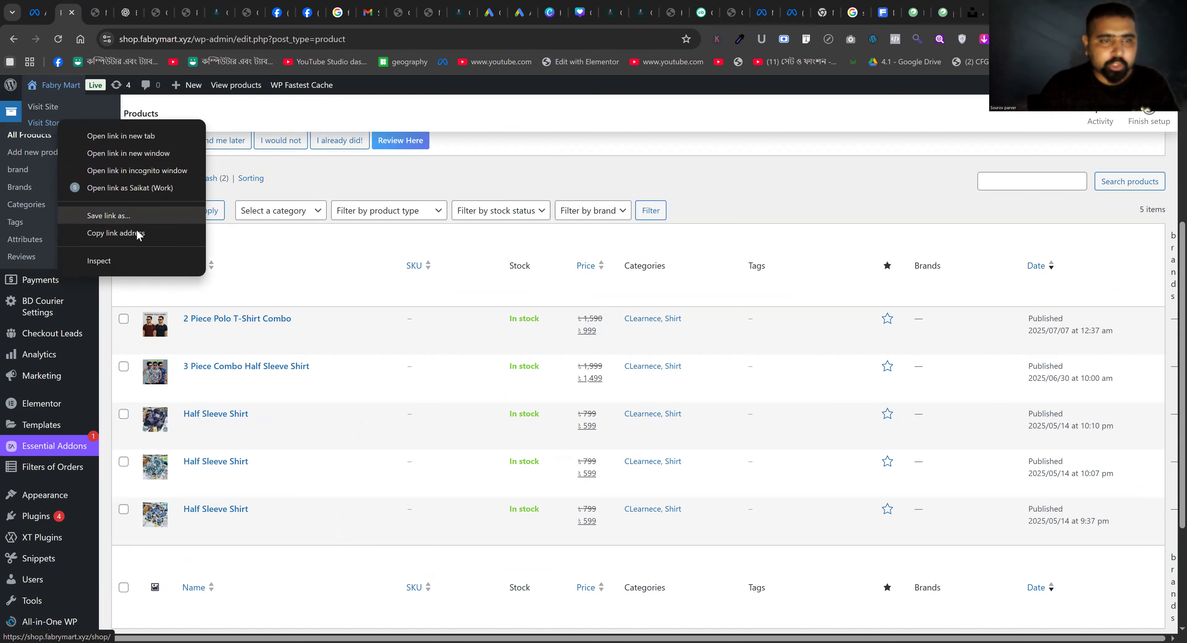
pyautogui.click(474, 558)
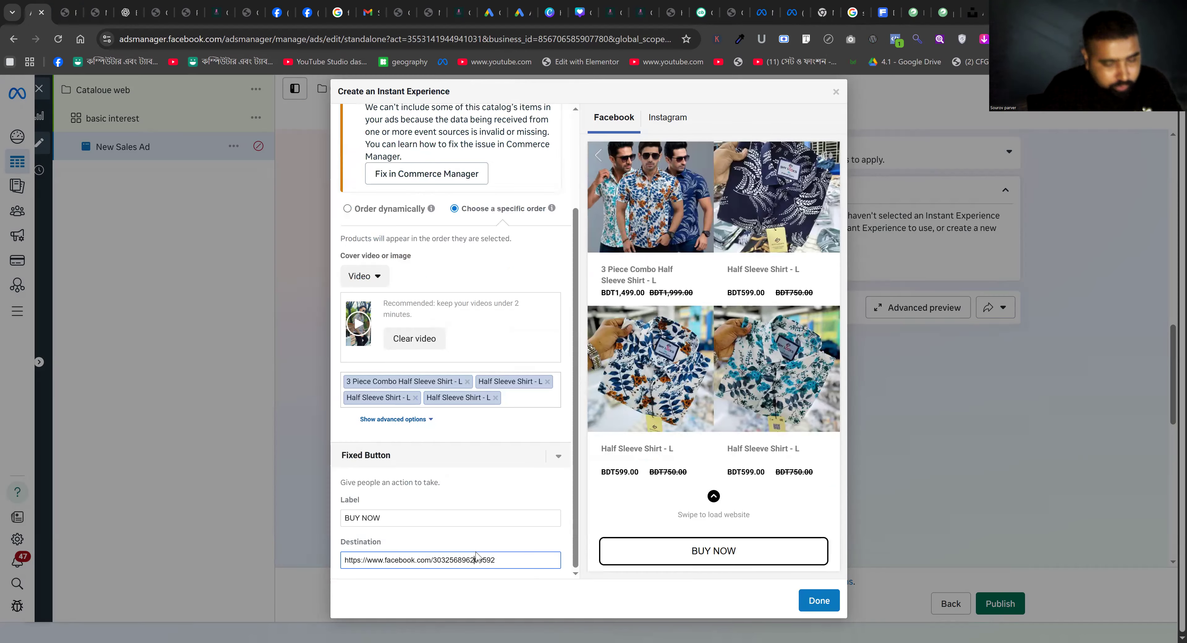
pyautogui.hotkey('ctrl', 'a')
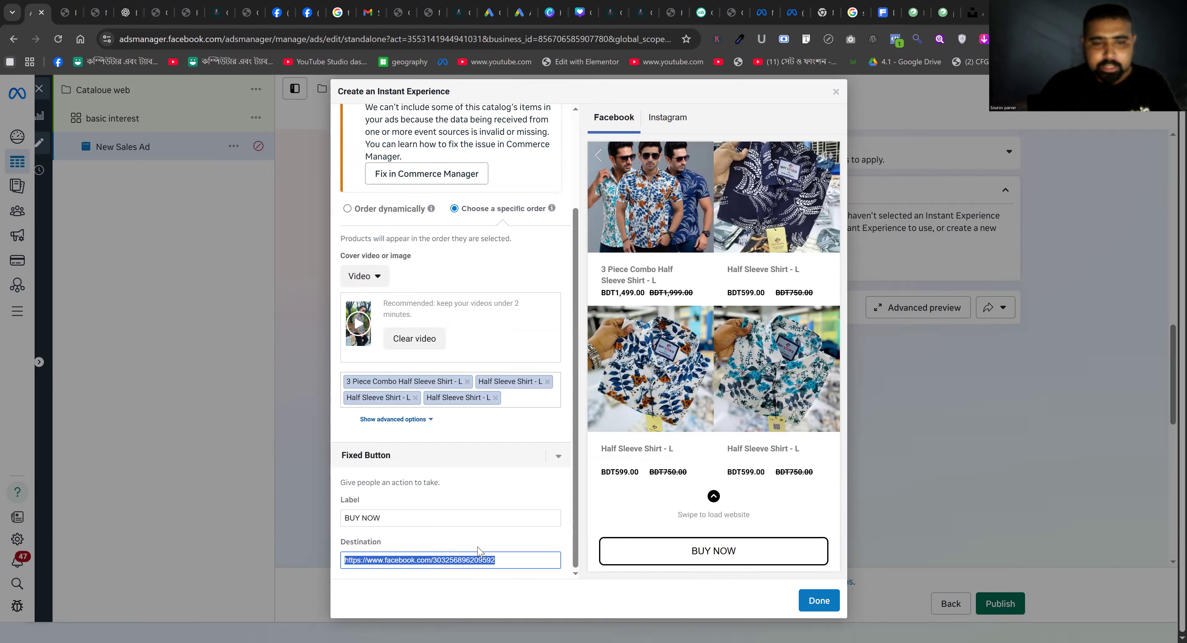
pyautogui.write('https://shop.fabrymart.xyz/shop/')
pyautogui.click(819, 600)
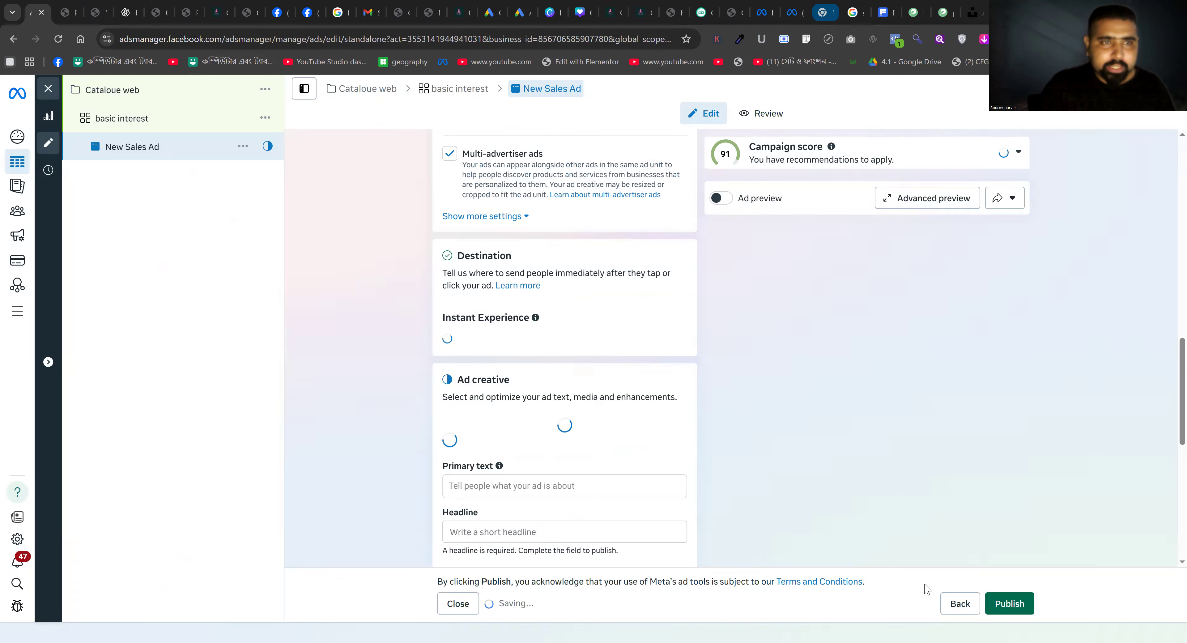
# - Copy the Bengali shirt caption from the ChatGPT chat and paste it as the ad's primary text
pyautogui.hotkey('ctrl', '4')
pyautogui.rightClick(504, 276)
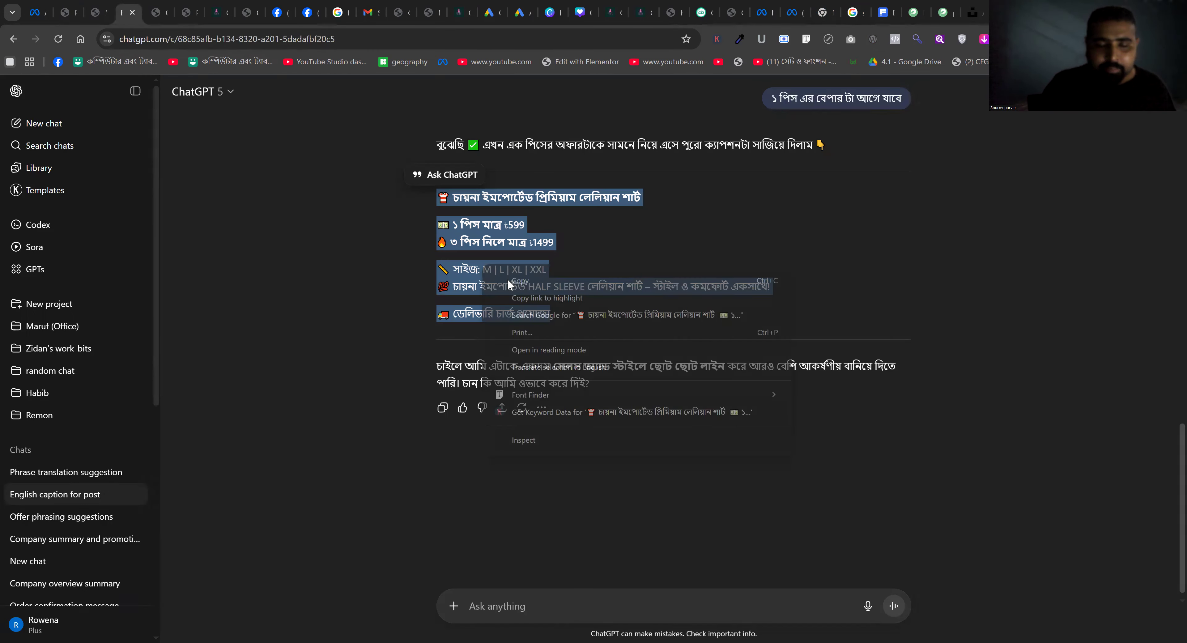
pyautogui.click(523, 285)
pyautogui.hotkey('ctrl', '1')
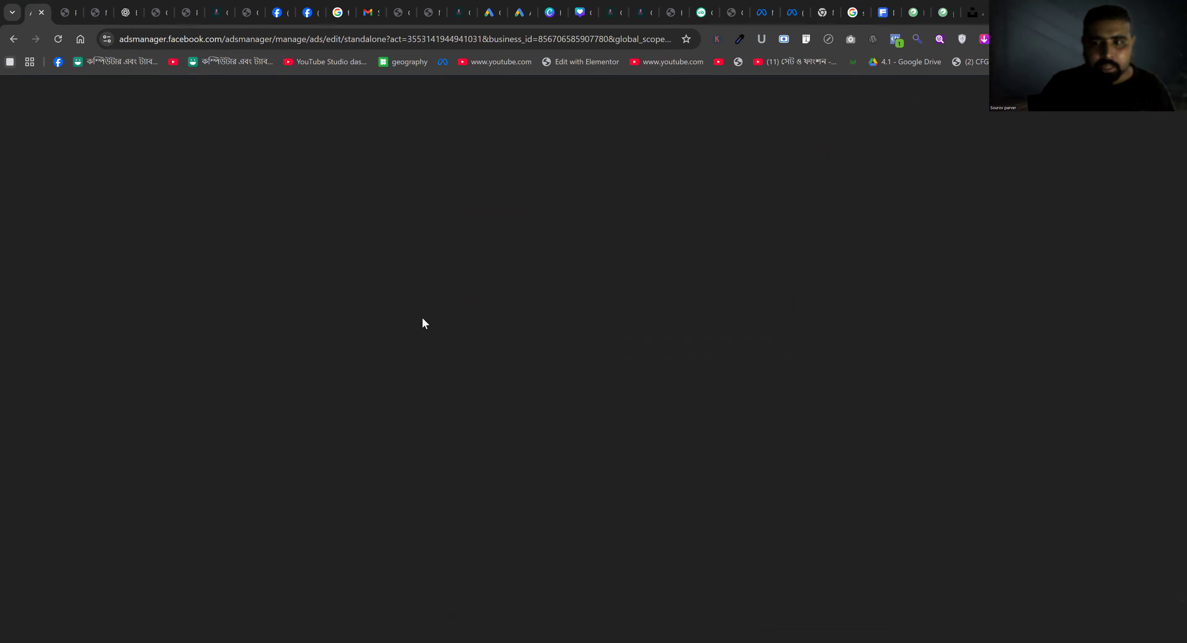
pyautogui.scroll(-5, 506, 368)
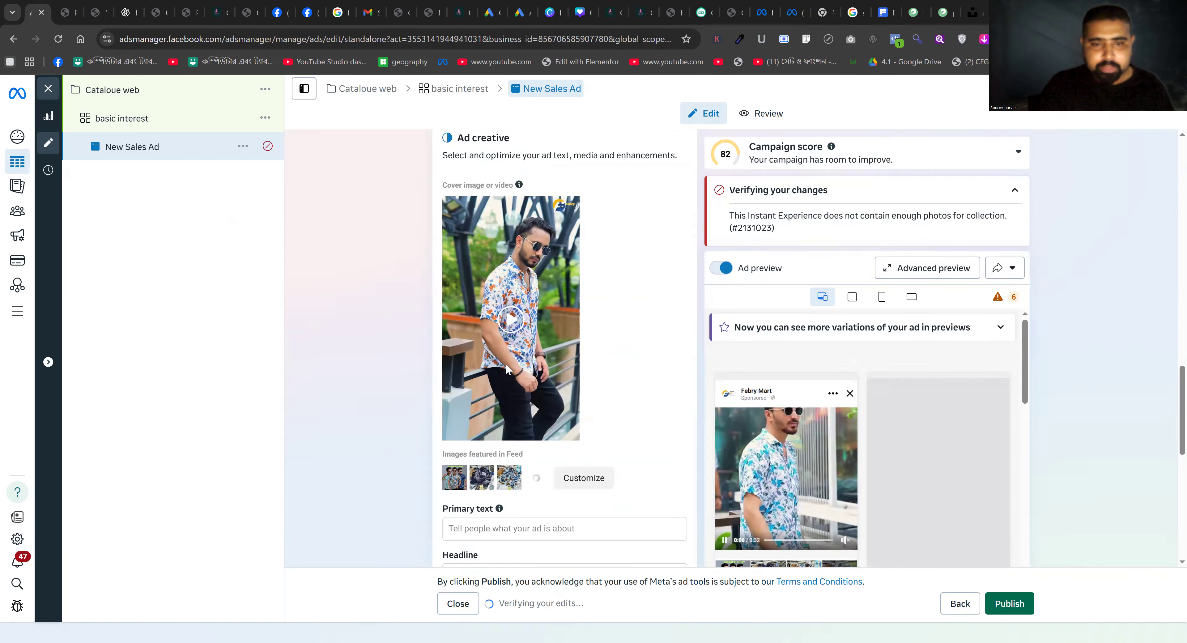
pyautogui.scroll(-4, 495, 283)
pyautogui.click(495, 279)
pyautogui.hotkey('ctrl', 'v')
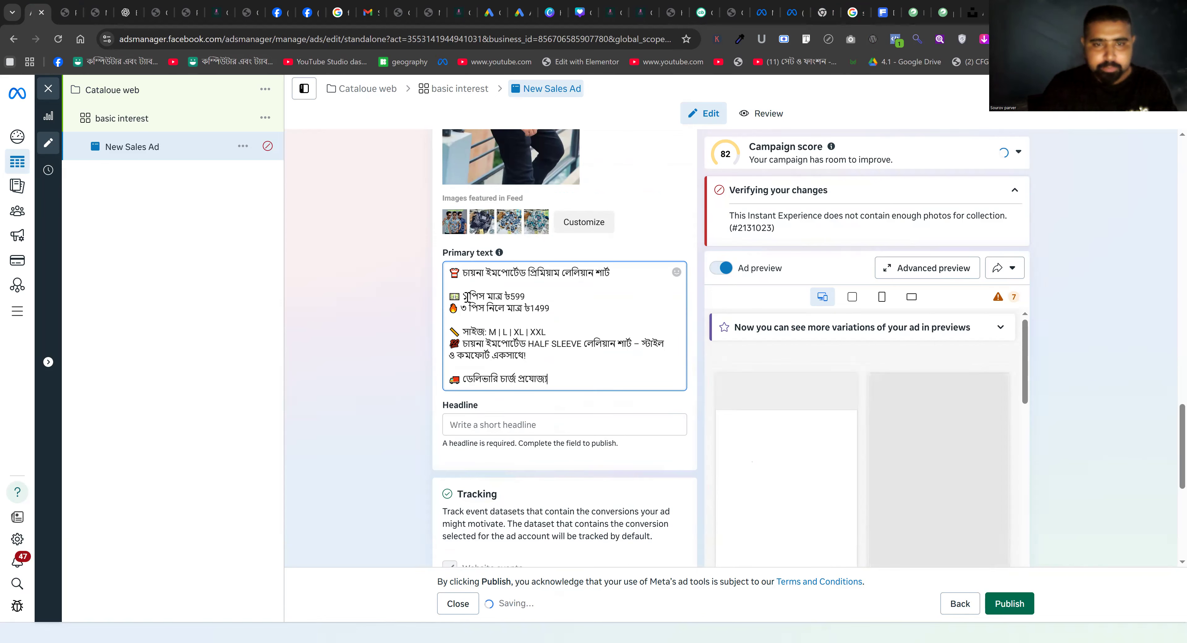
# - Copy the one-piece price line from the primary text into the headline, making it "১ পিস মাত্র ৳599!"
pyautogui.moveTo(468, 296); pyautogui.dragTo(537, 296)
pyautogui.click(488, 300)
pyautogui.rightClick(514, 299)
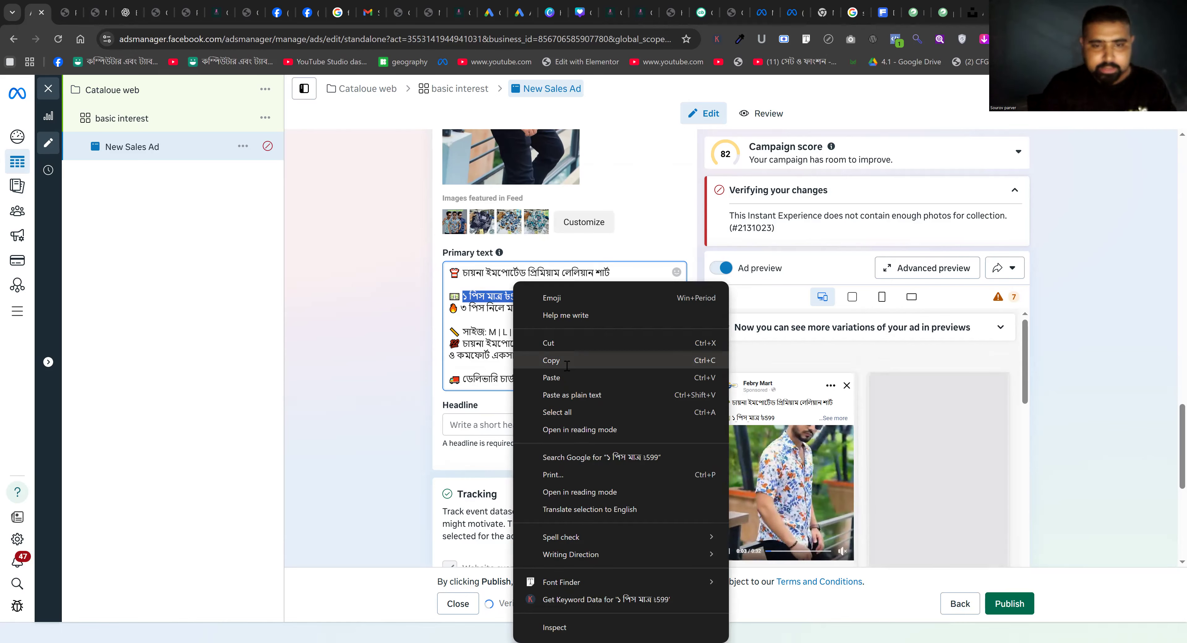
pyautogui.click(569, 366)
pyautogui.click(516, 424)
pyautogui.hotkey('ctrl', 'v')
pyautogui.write('!')
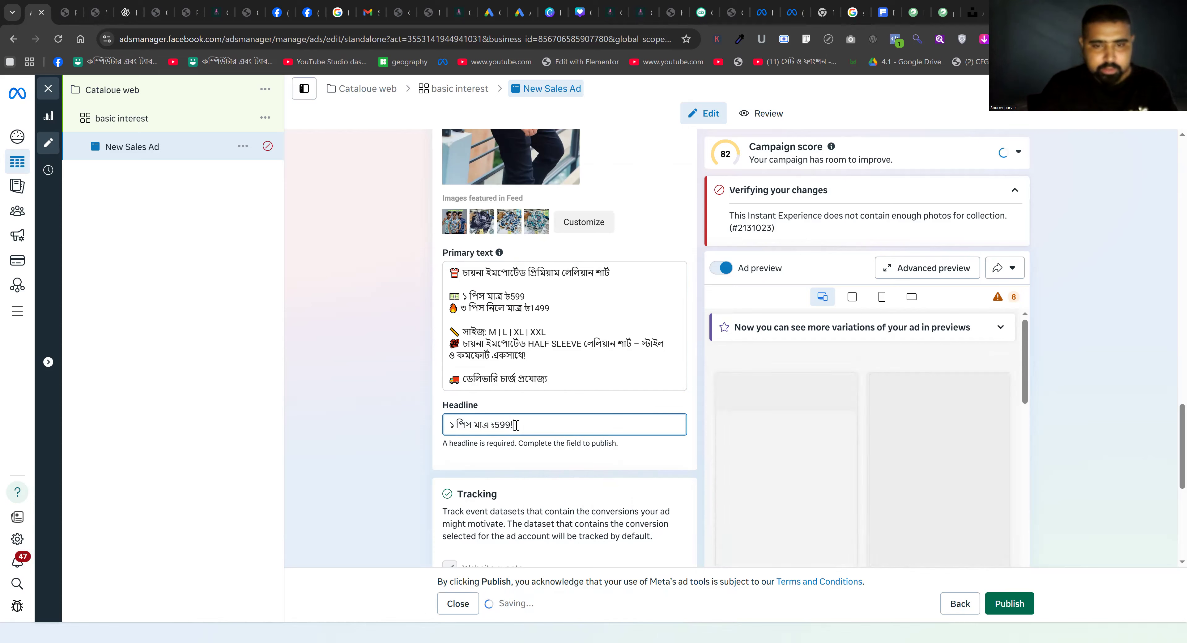
# - Append the three-piece price line "৩ পিস নিলে মাত্র ৳1499" from the primary text to the headline
pyautogui.moveTo(461, 307); pyautogui.dragTo(547, 315)
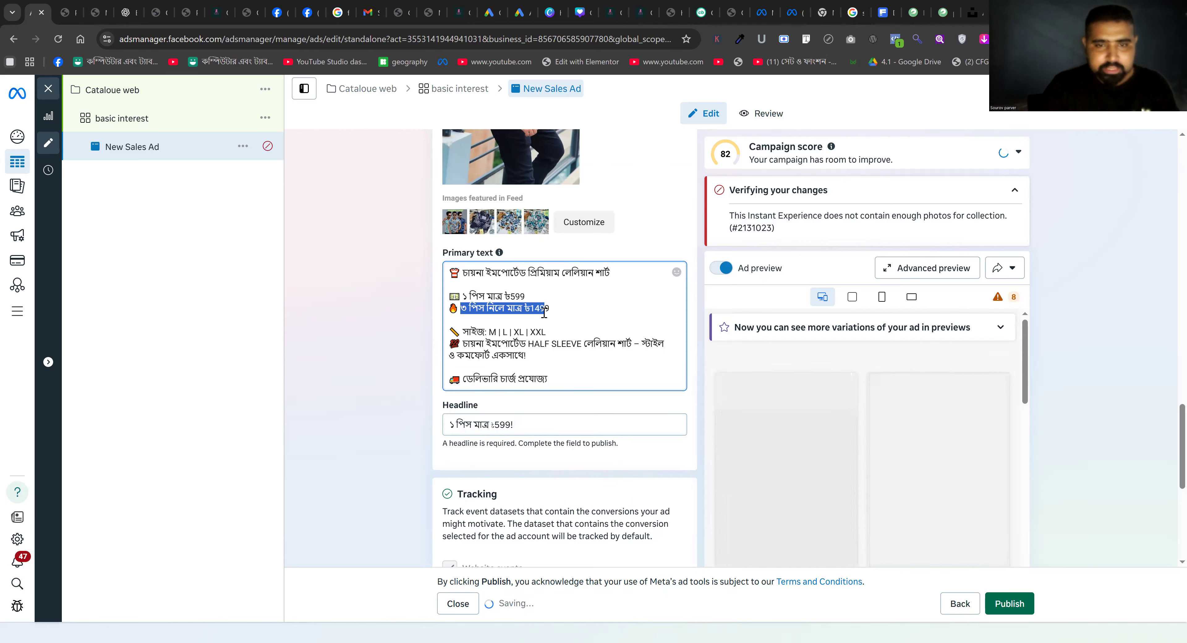
pyautogui.rightClick(546, 315)
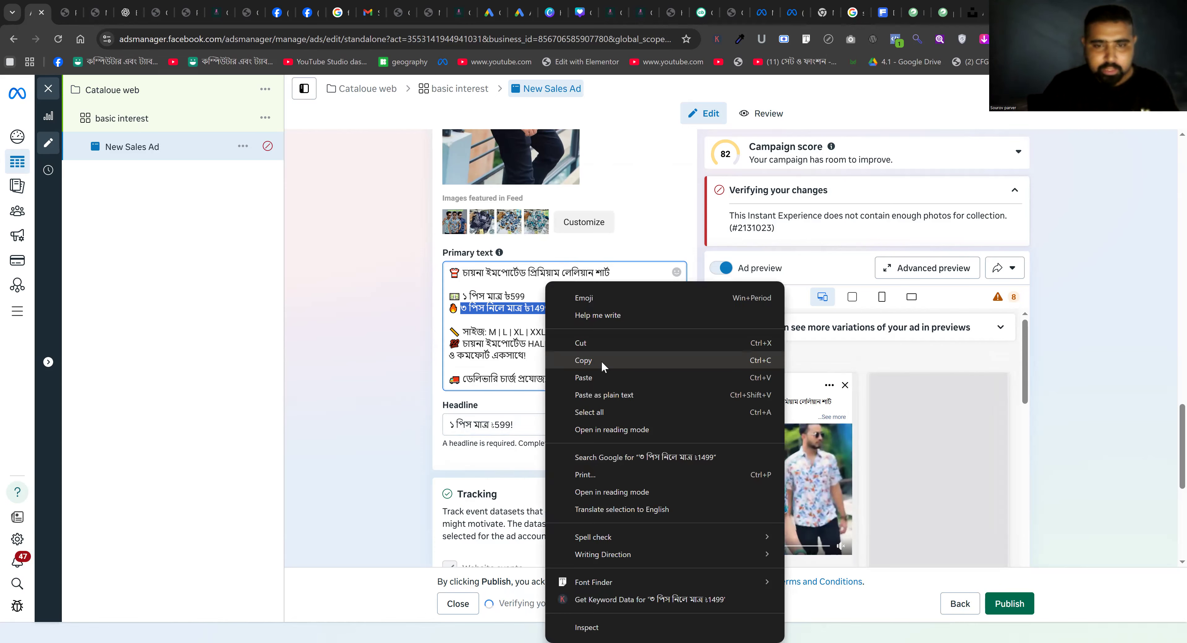
pyautogui.click(550, 428)
pyautogui.hotkey('ctrl', 'v')
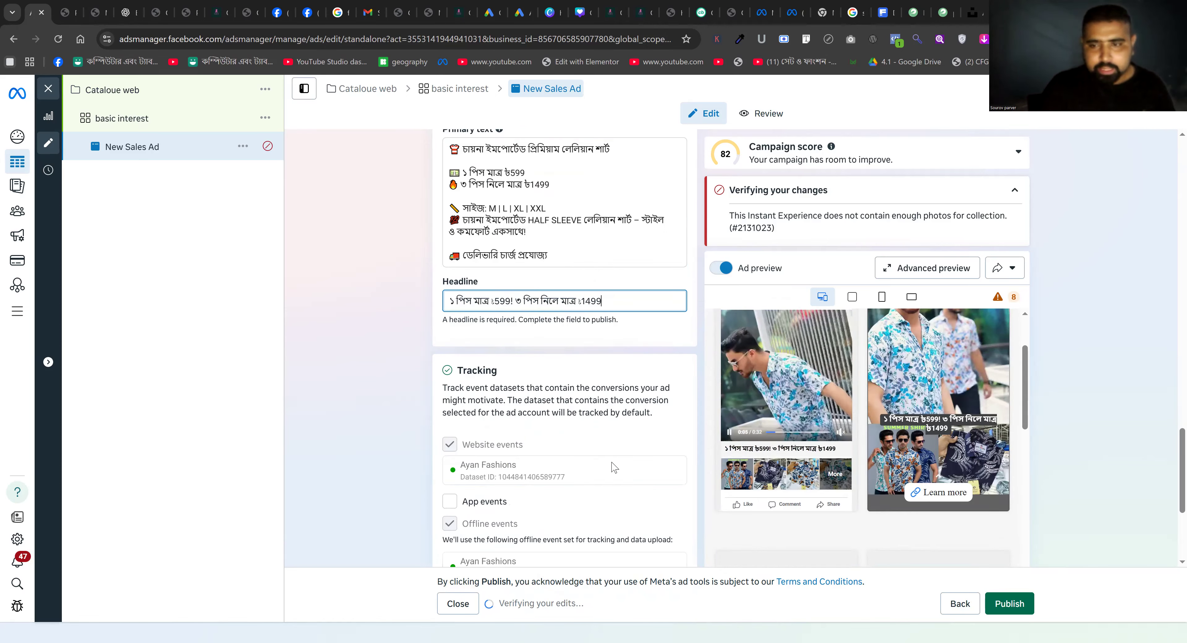
# - Review the completed ad settings and make one duplicate of New Sales Ad in the same ad set
pyautogui.scroll(-5, 614, 467)
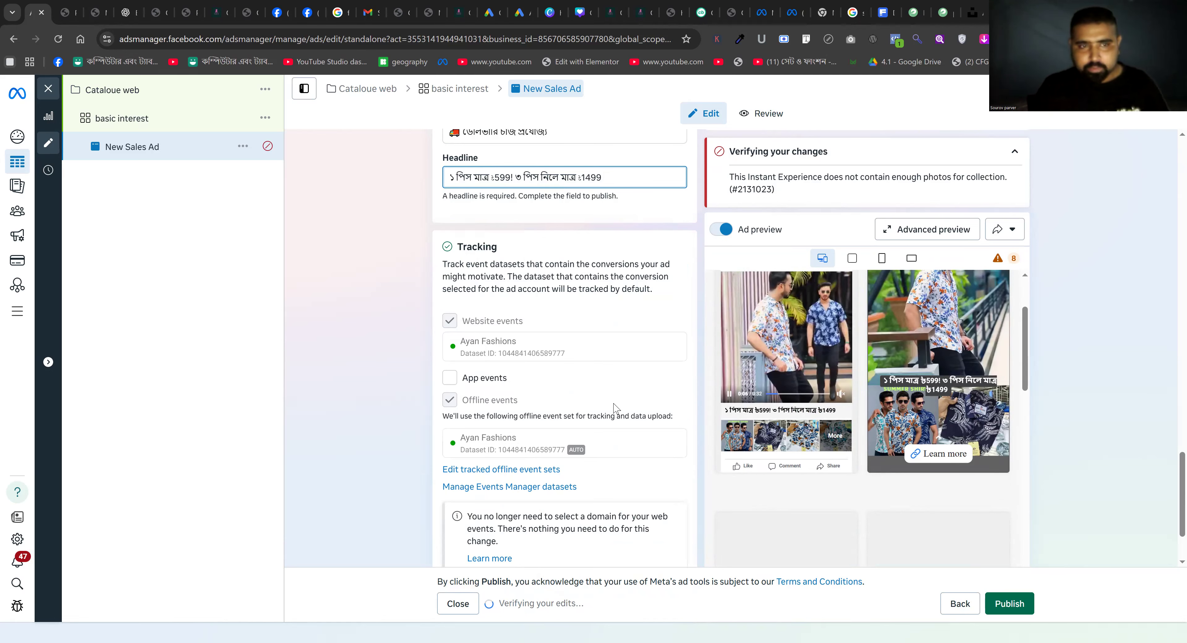
pyautogui.scroll(6, 537, 460)
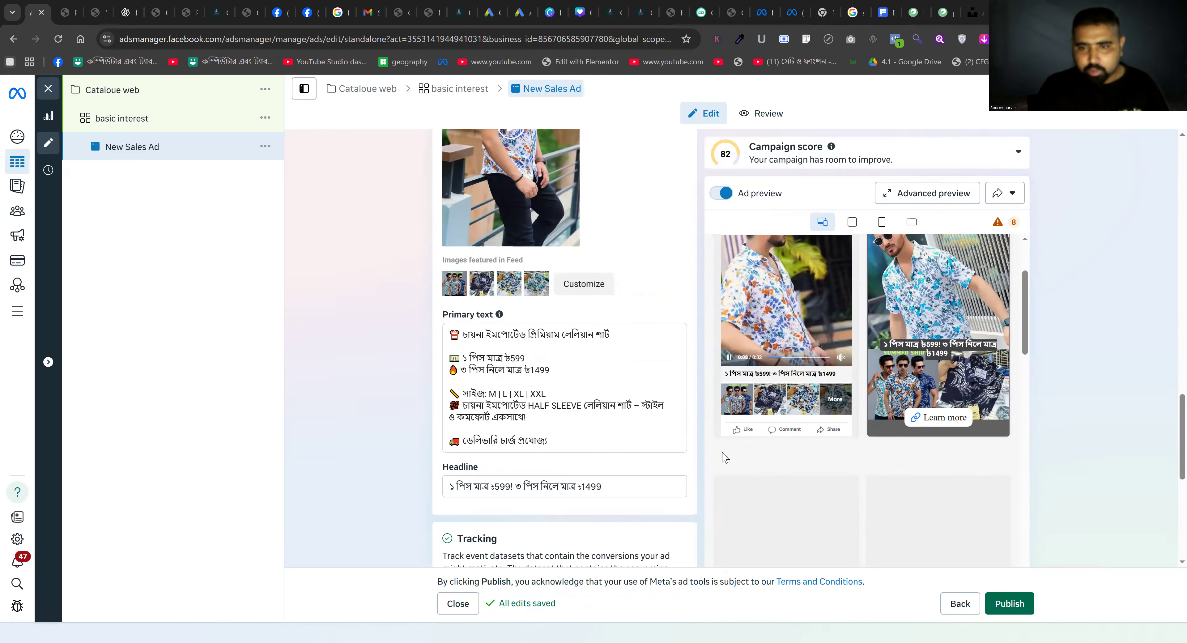
pyautogui.scroll(6, 599, 437)
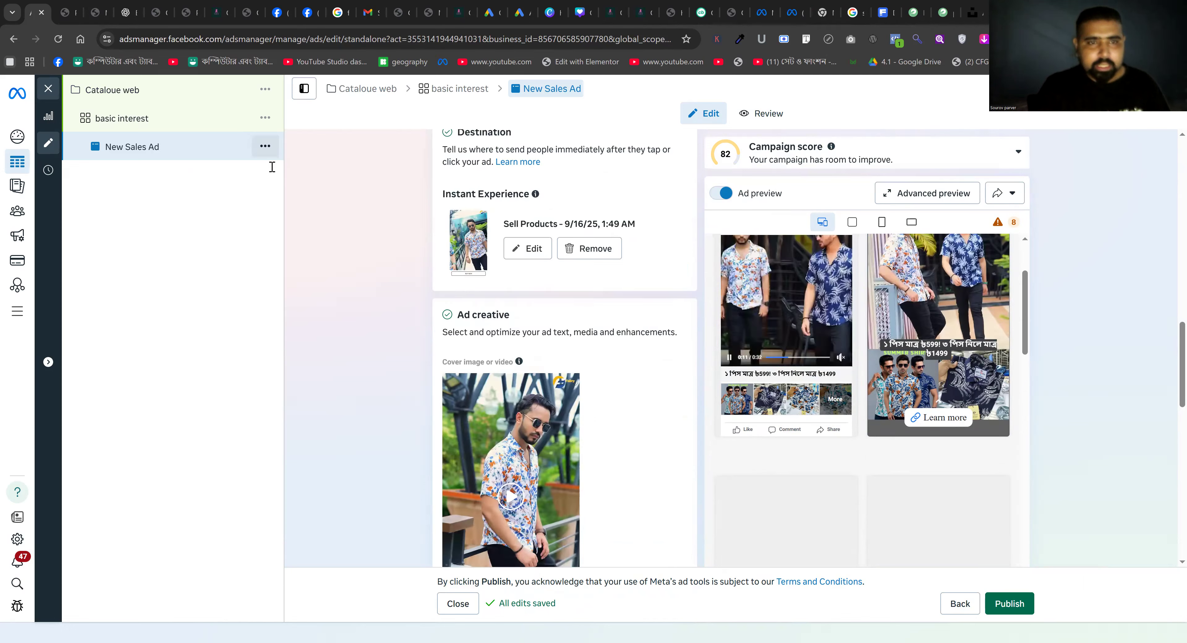
pyautogui.hotkey('ctrl', 'd')
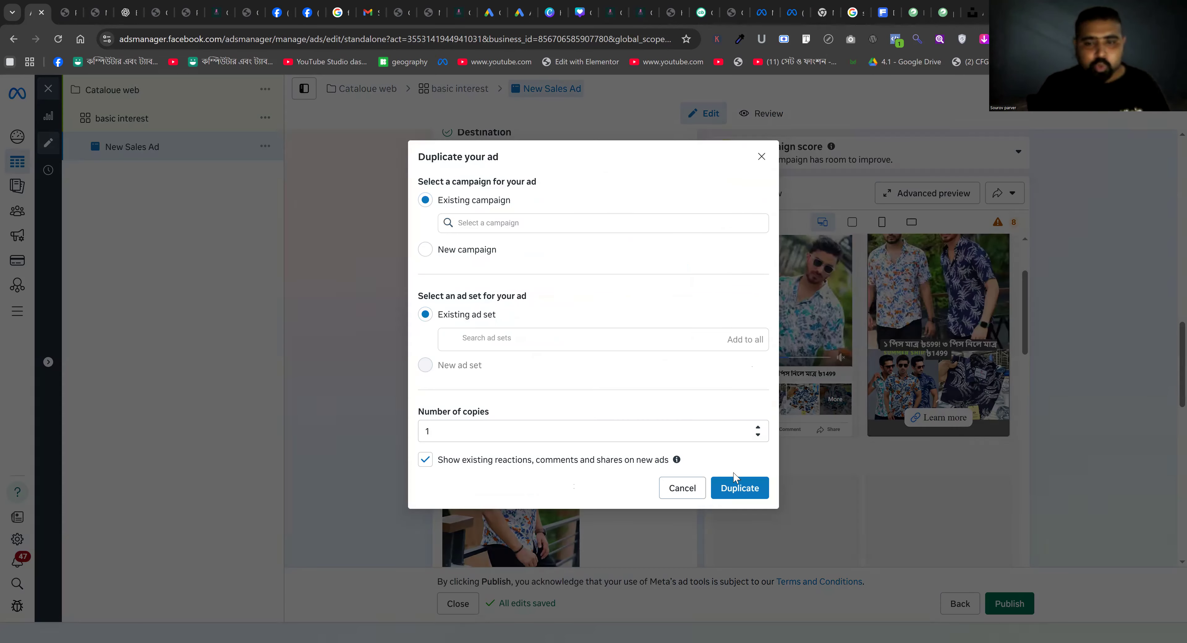
pyautogui.press('Escape')
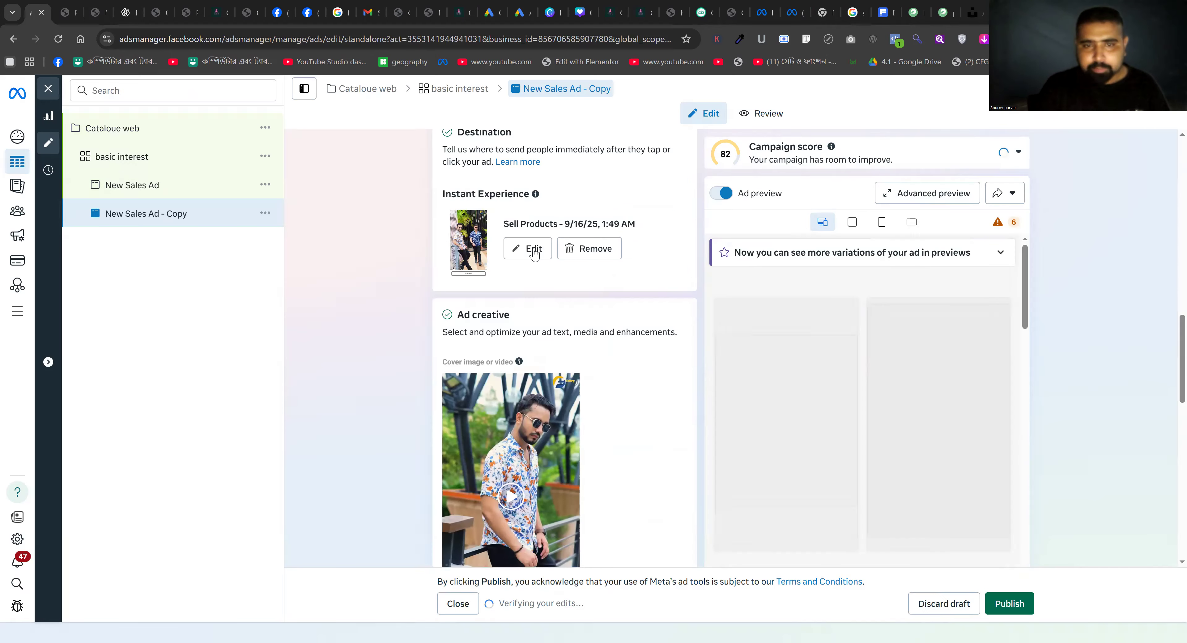
# - Replace the cover video in the duplicated ad's Instant Experience with ayaan fashion v2.mp4 and finish the Instant Experience
pyautogui.click(454, 385)
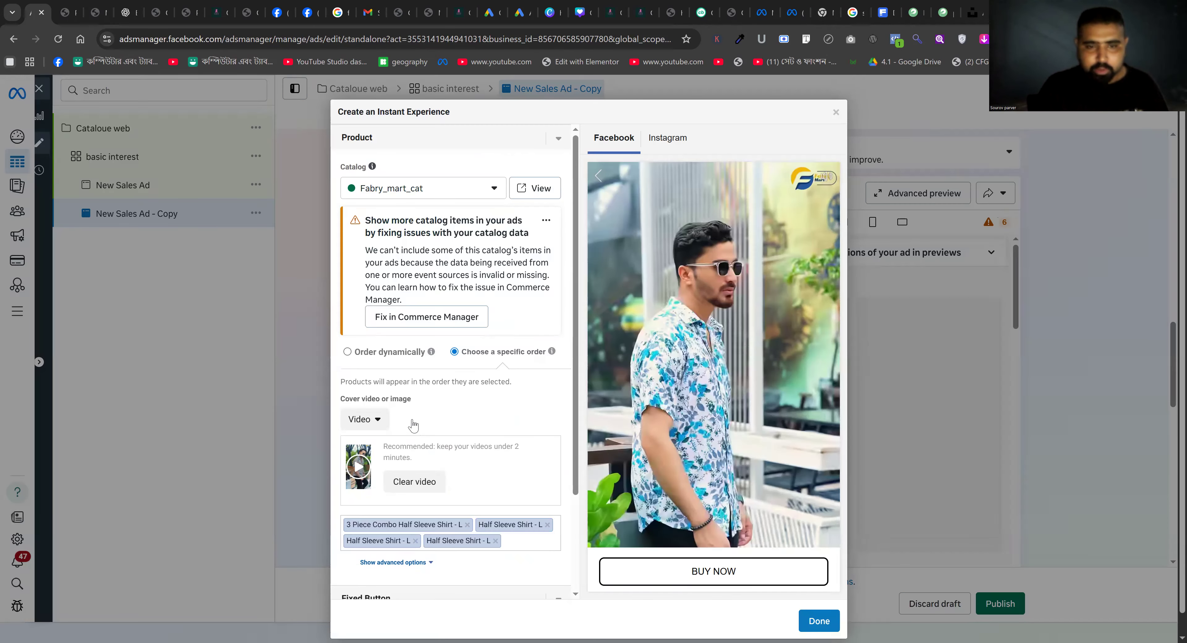
pyautogui.scroll(-1, 413, 425)
pyautogui.click(413, 426)
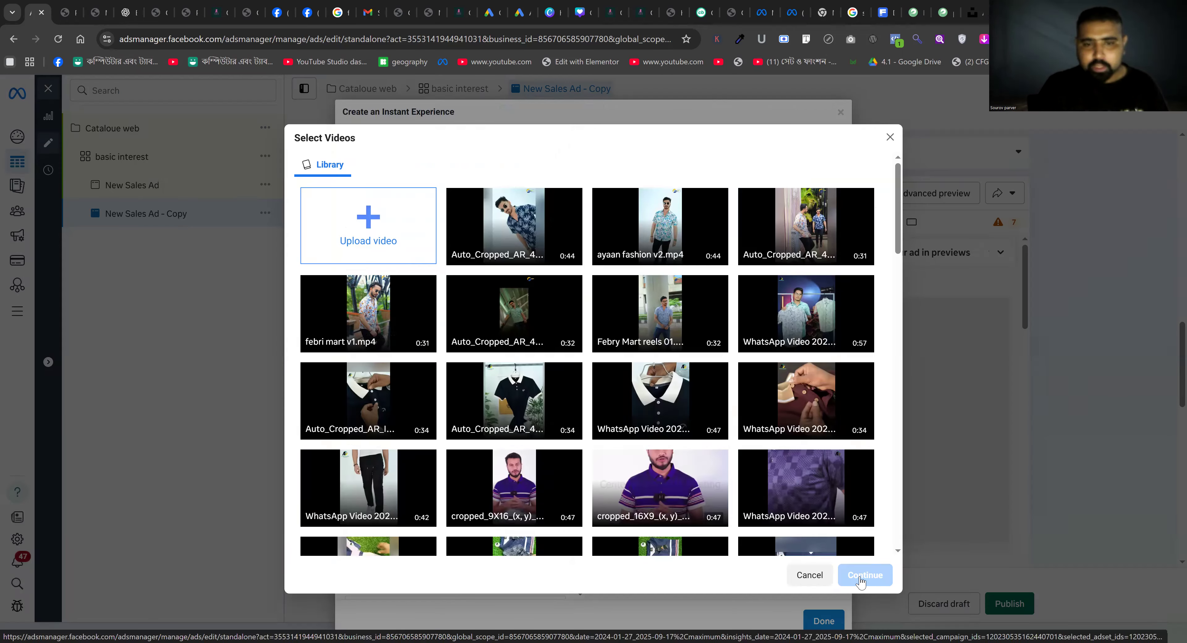
pyautogui.click(660, 226)
pyautogui.click(865, 574)
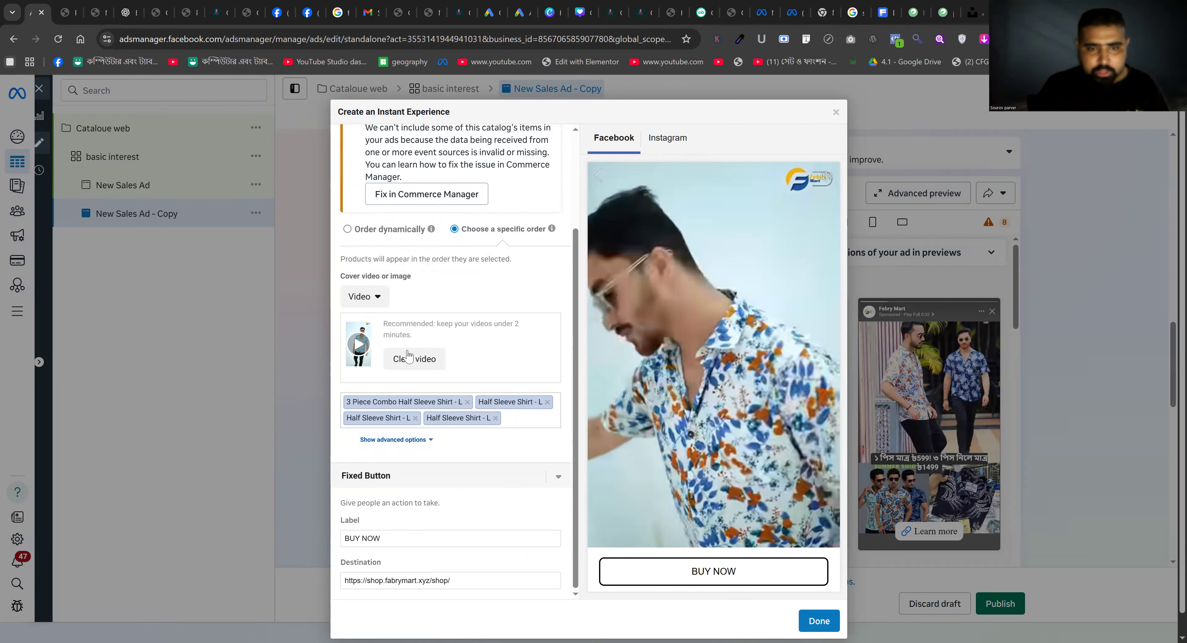
pyautogui.click(440, 359)
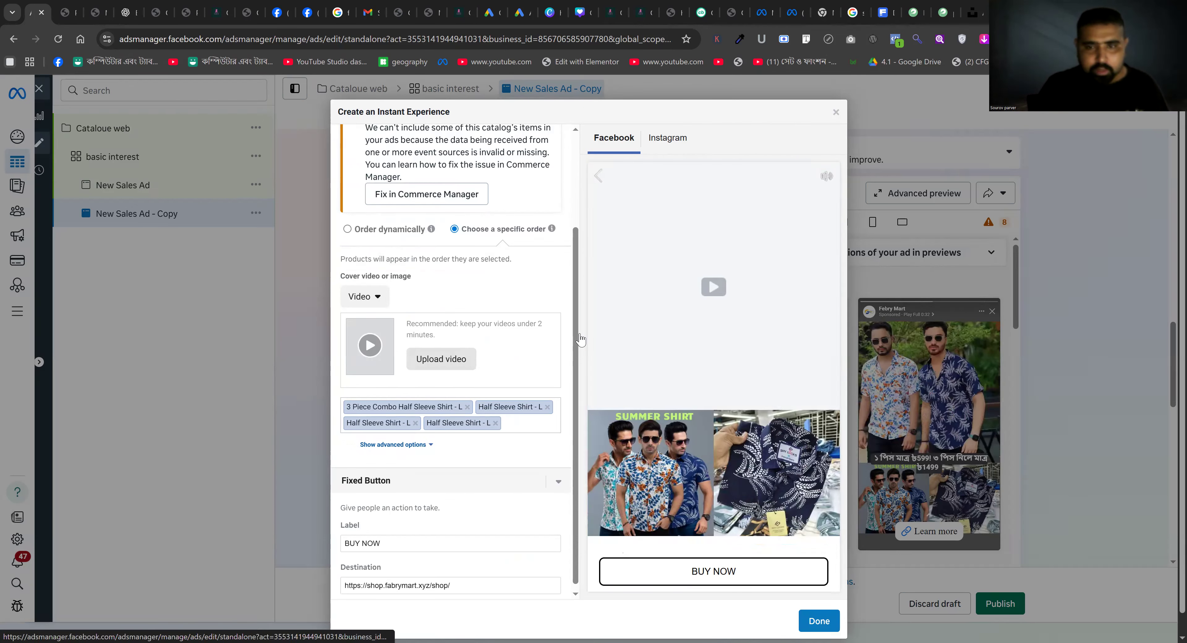
pyautogui.click(442, 357)
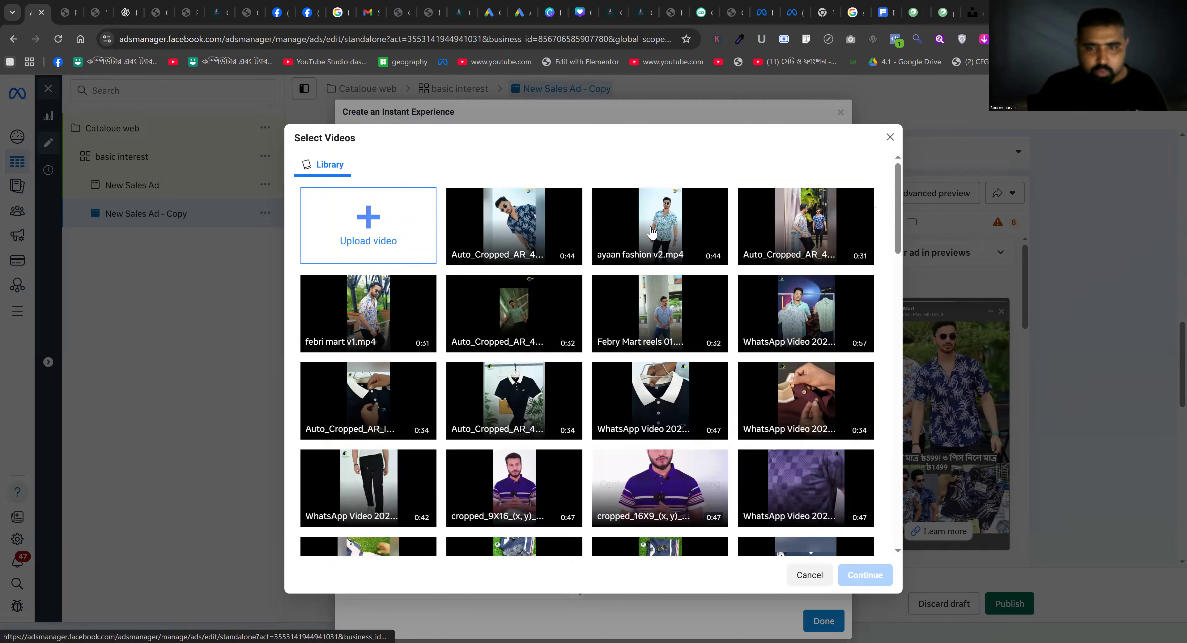
pyautogui.click(668, 229)
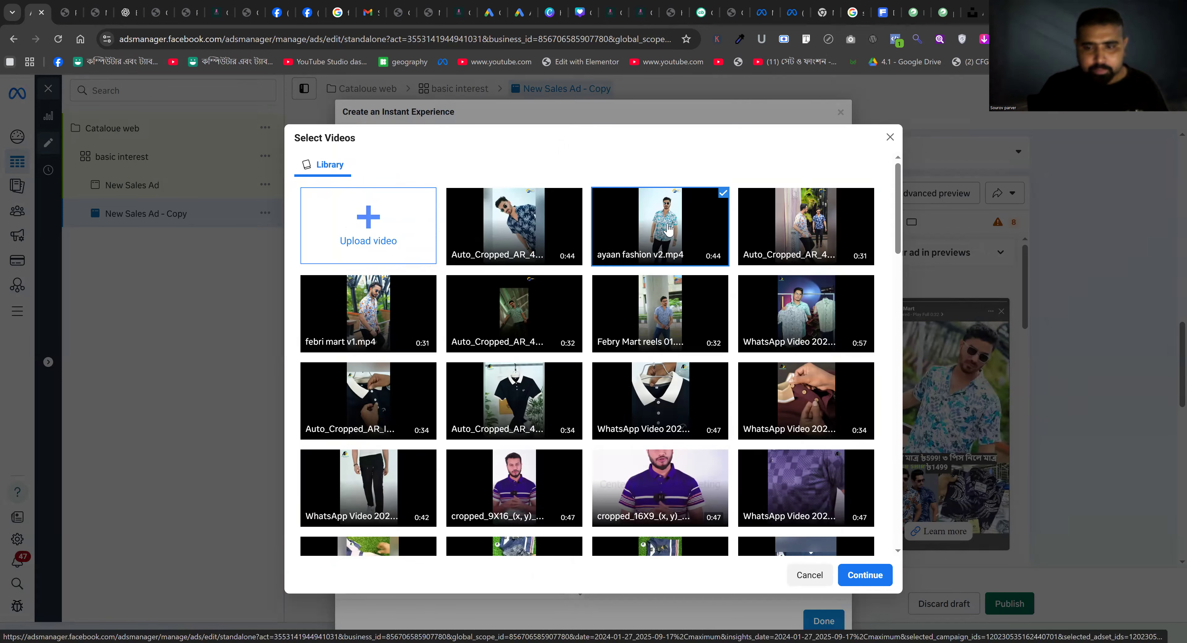
pyautogui.click(865, 575)
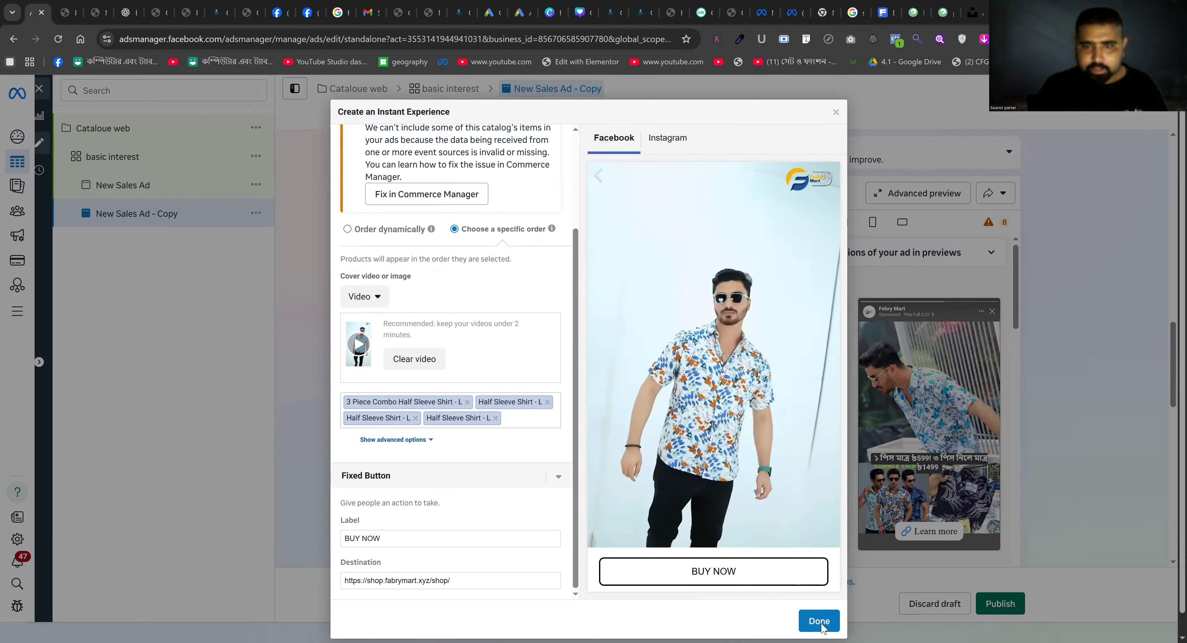
pyautogui.click(821, 623)
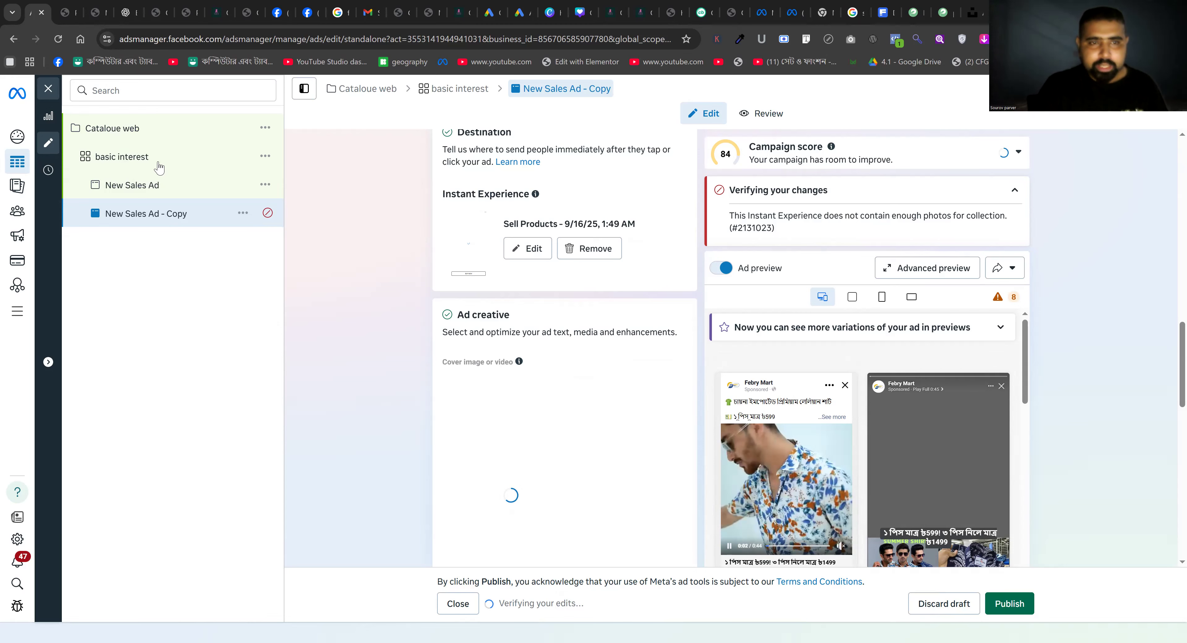
# - Duplicate the basic interest ad set once within the existing Cataloue web campaign
pyautogui.click(275, 162)
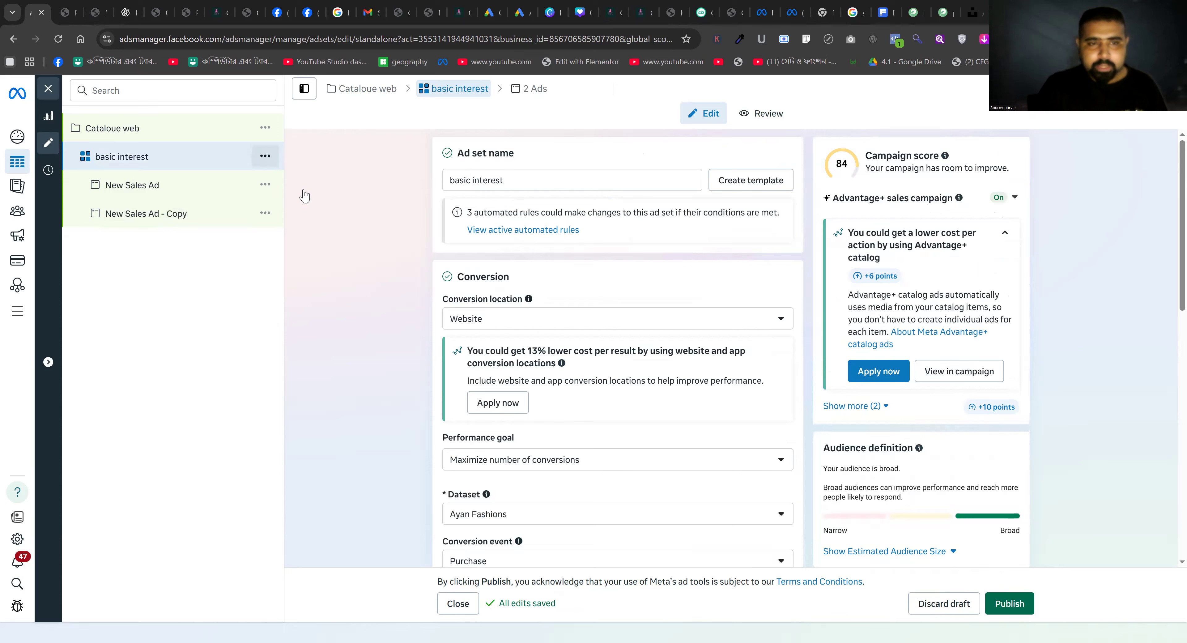
pyautogui.click(264, 155)
pyautogui.click(323, 205)
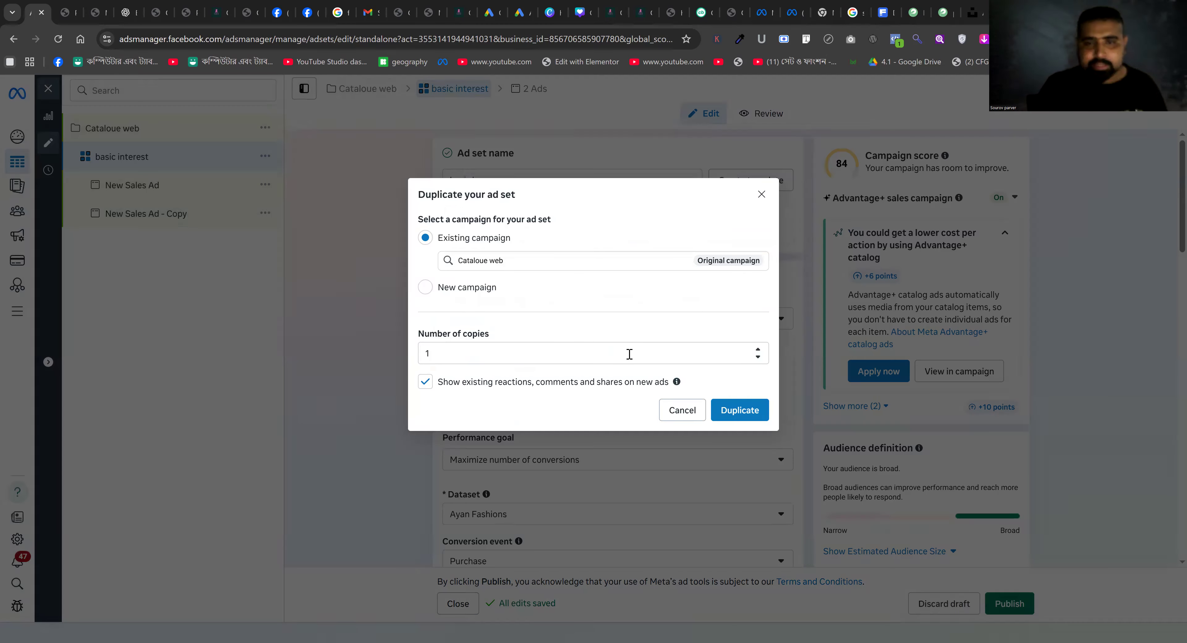
pyautogui.click(735, 411)
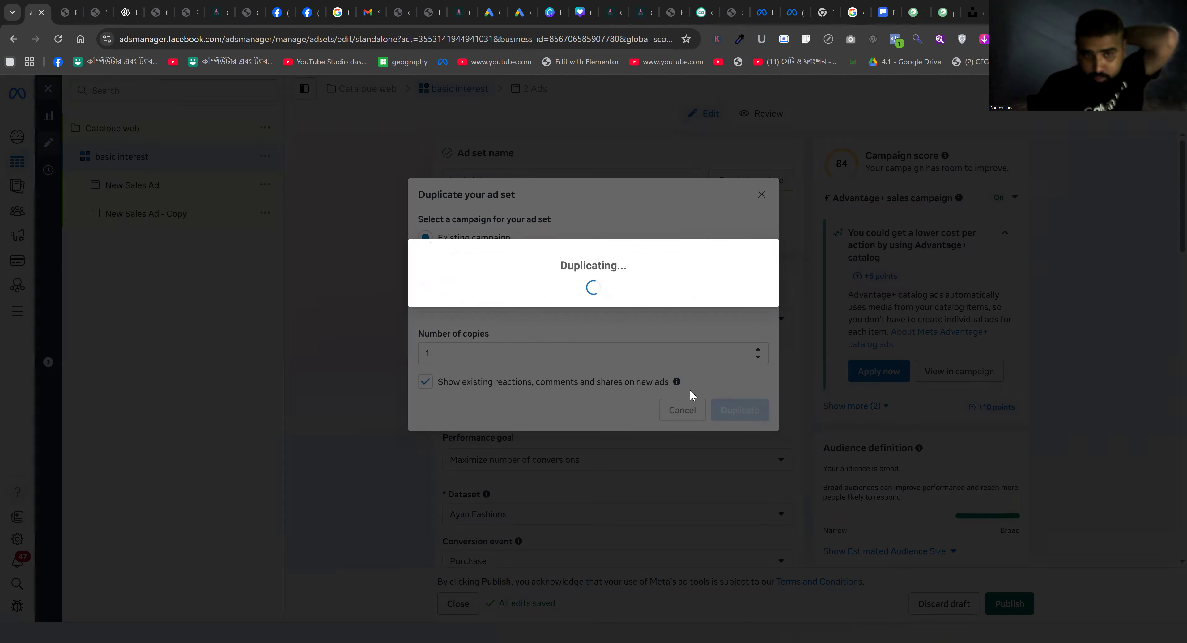
# - Remove the clothing and fashion interests from the first detailed targeting group of the copied ad set
pyautogui.scroll(-5, 622, 423)
pyautogui.scroll(-15, 625, 428)
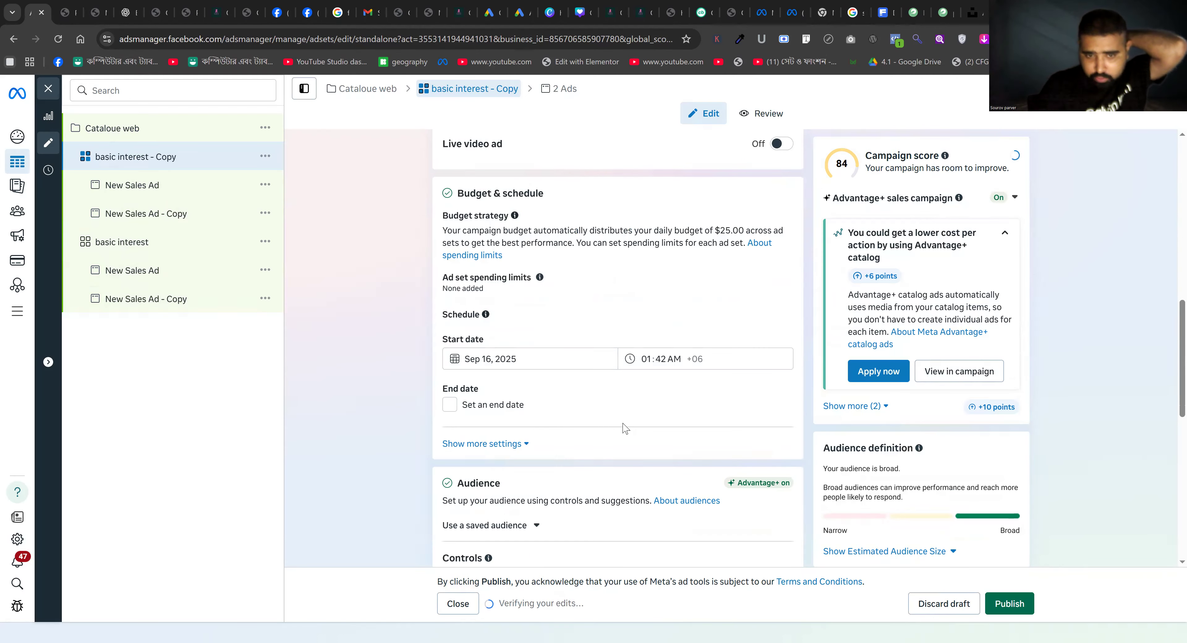
pyautogui.click(752, 315)
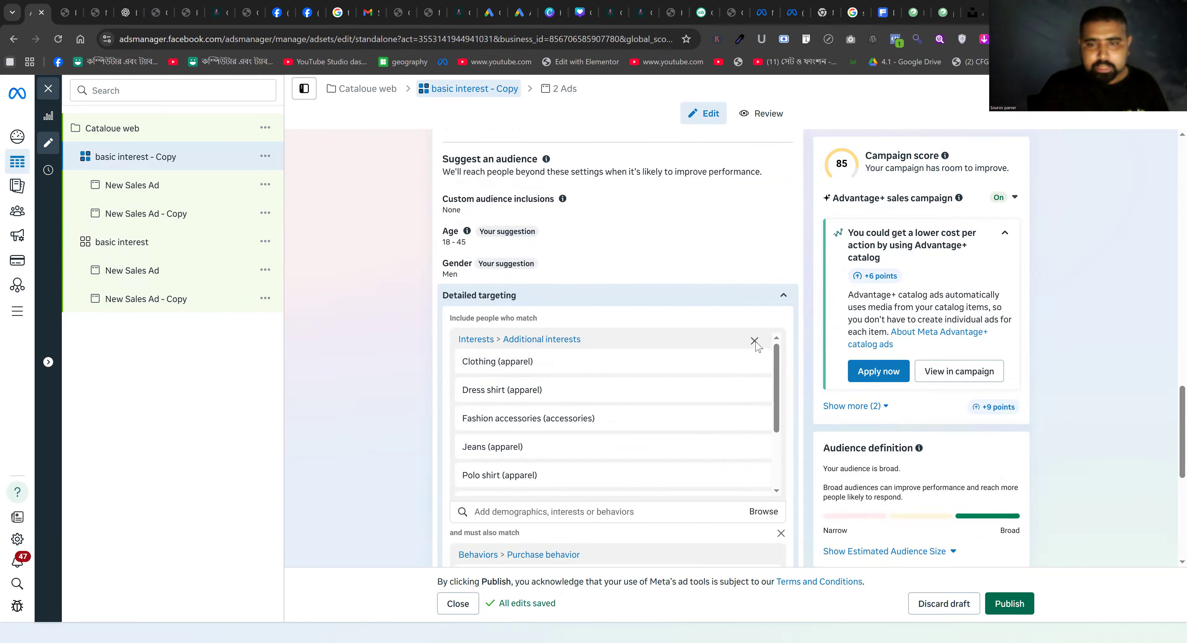
pyautogui.click(754, 341)
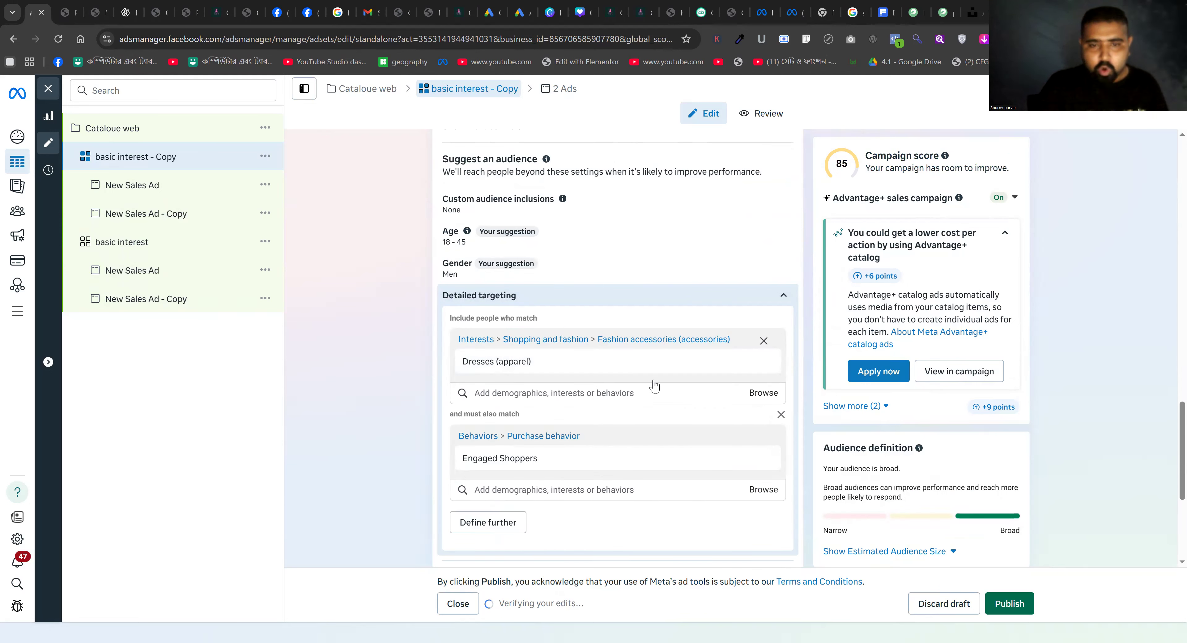
# - Add the Online shopping (retail) interest to the copied ad set's first detailed targeting group
pyautogui.click(544, 339)
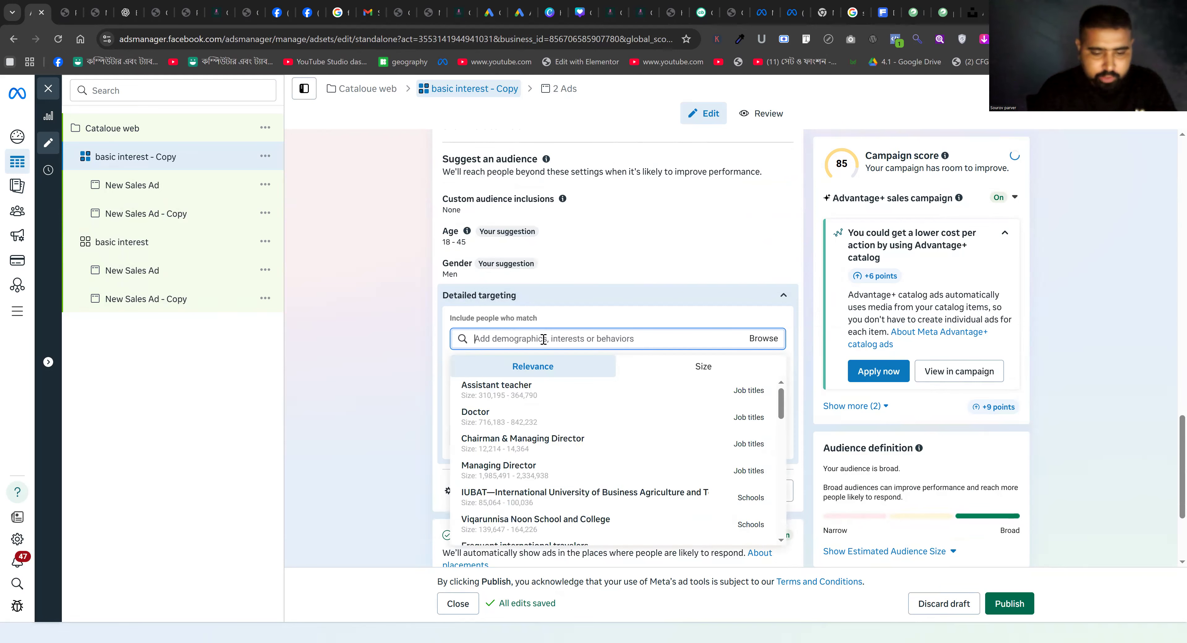
pyautogui.write('online sho[p[p')
pyautogui.press('BackSpace')
pyautogui.press('BackSpace')
pyautogui.press('BackSpace')
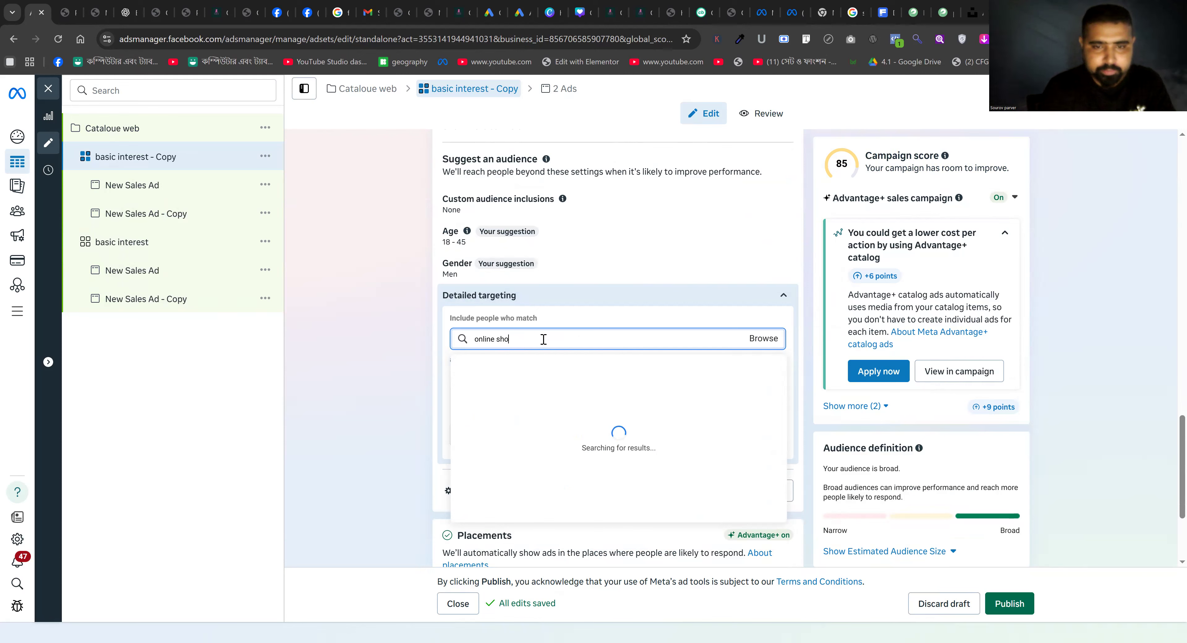
pyautogui.write('pp')
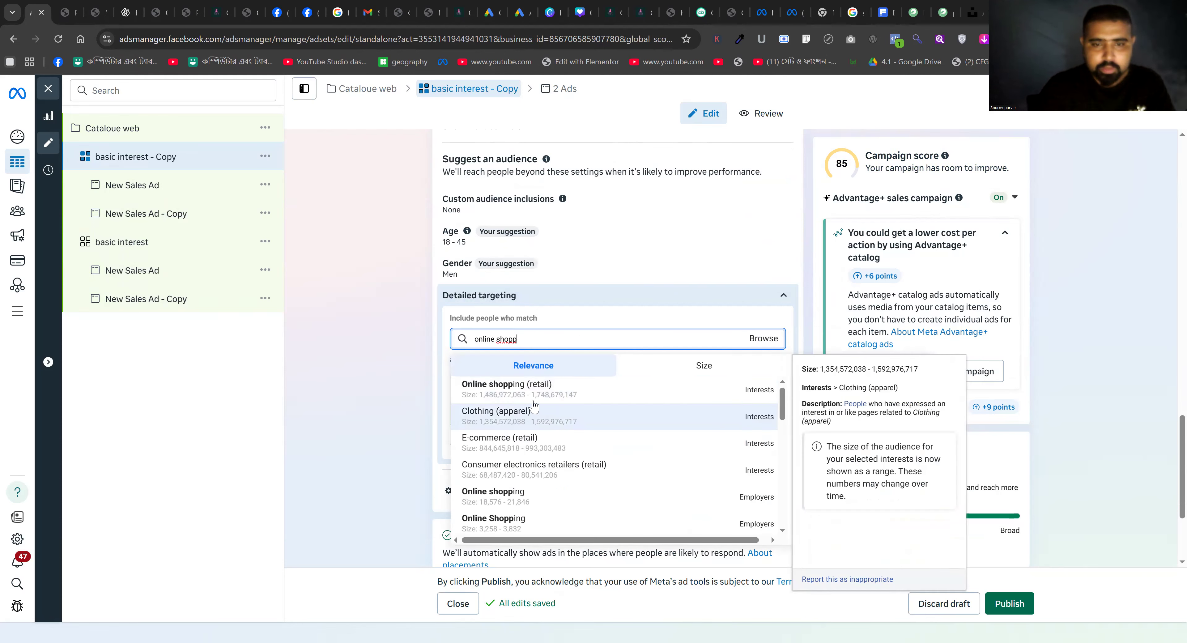
pyautogui.click(540, 395)
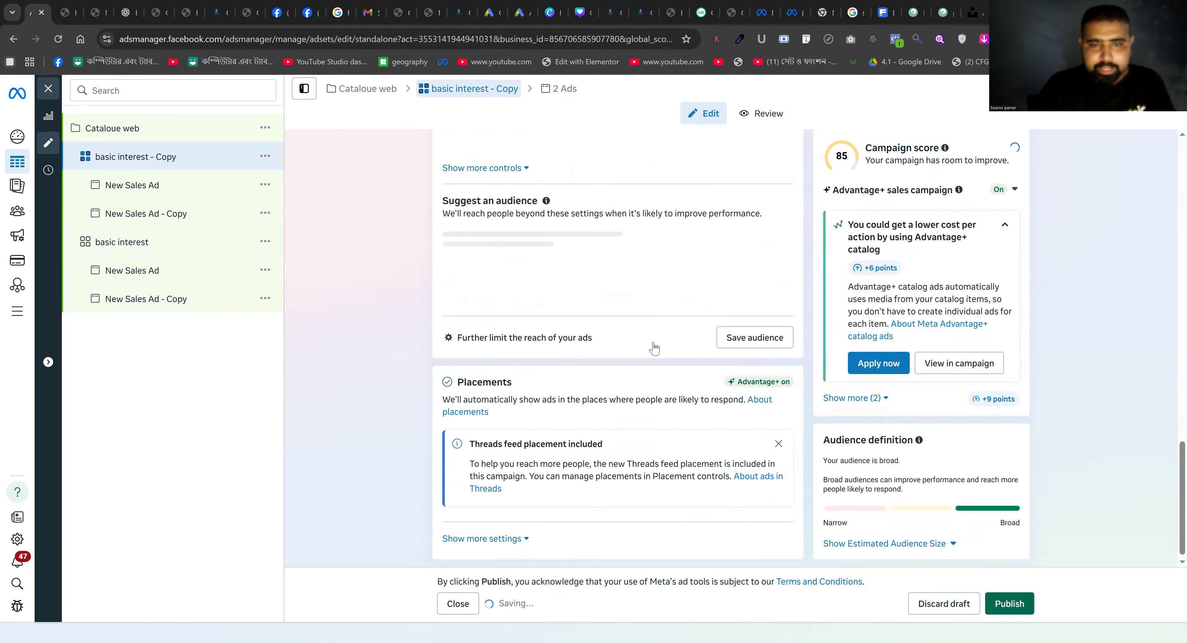
# - Add the Engaged Shoppers behavior alongside Online shopping (retail) in the copied ad set's detailed targeting
pyautogui.click(764, 459)
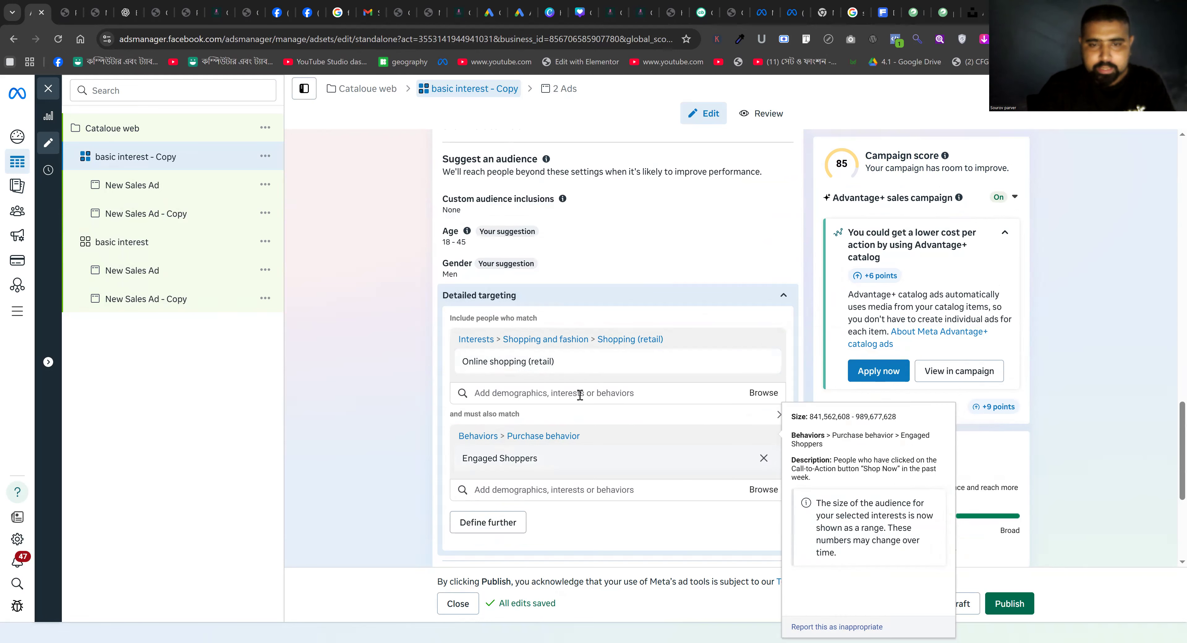
pyautogui.click(579, 394)
pyautogui.write('enag')
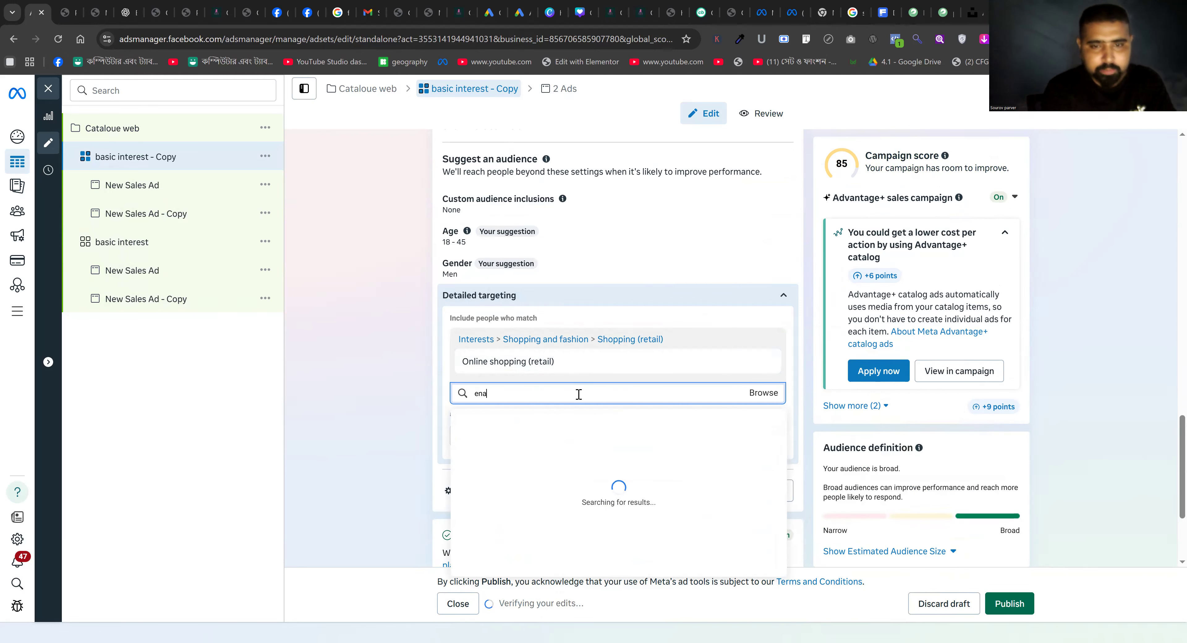
pyautogui.press('BackSpace')
pyautogui.press('BackSpace')
pyautogui.write('gha')
pyautogui.press('BackSpace')
pyautogui.press('BackSpace')
pyautogui.write('agged sh')
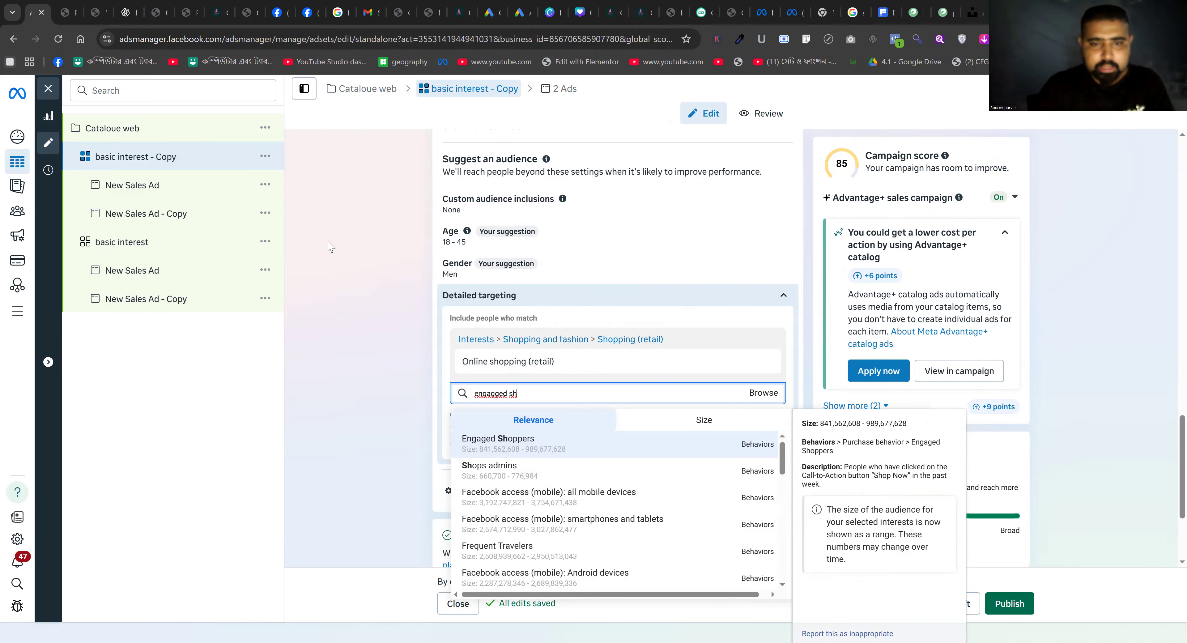
pyautogui.press('Return')
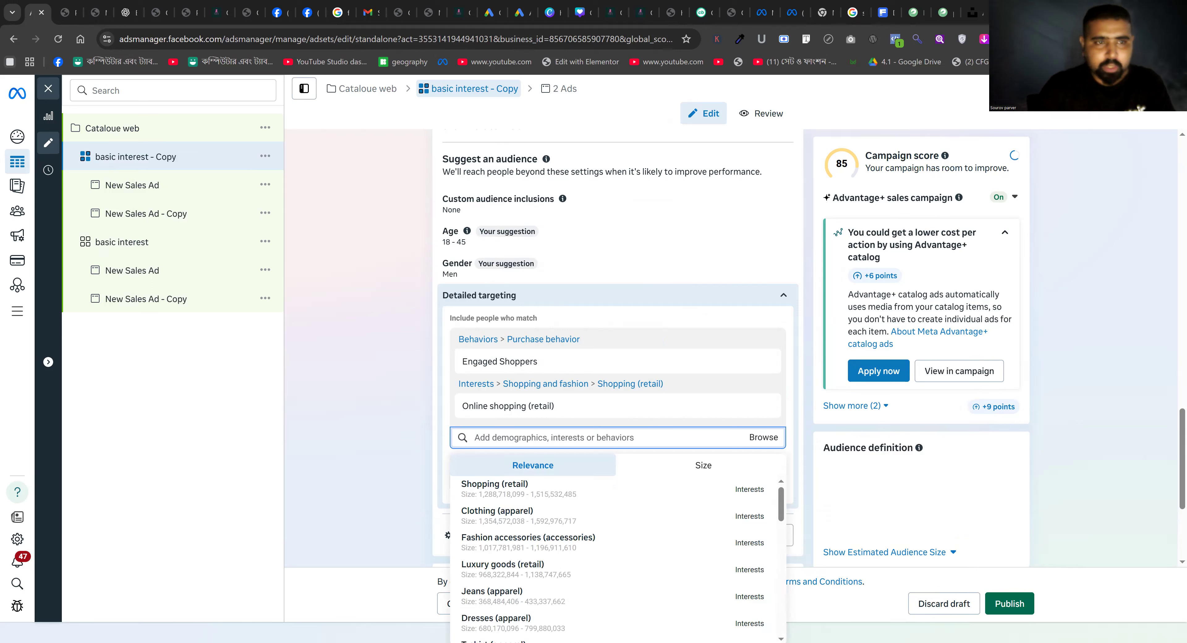
# - Set the daily campaign budget of Cataloue web to $50.00
pyautogui.click(127, 129)
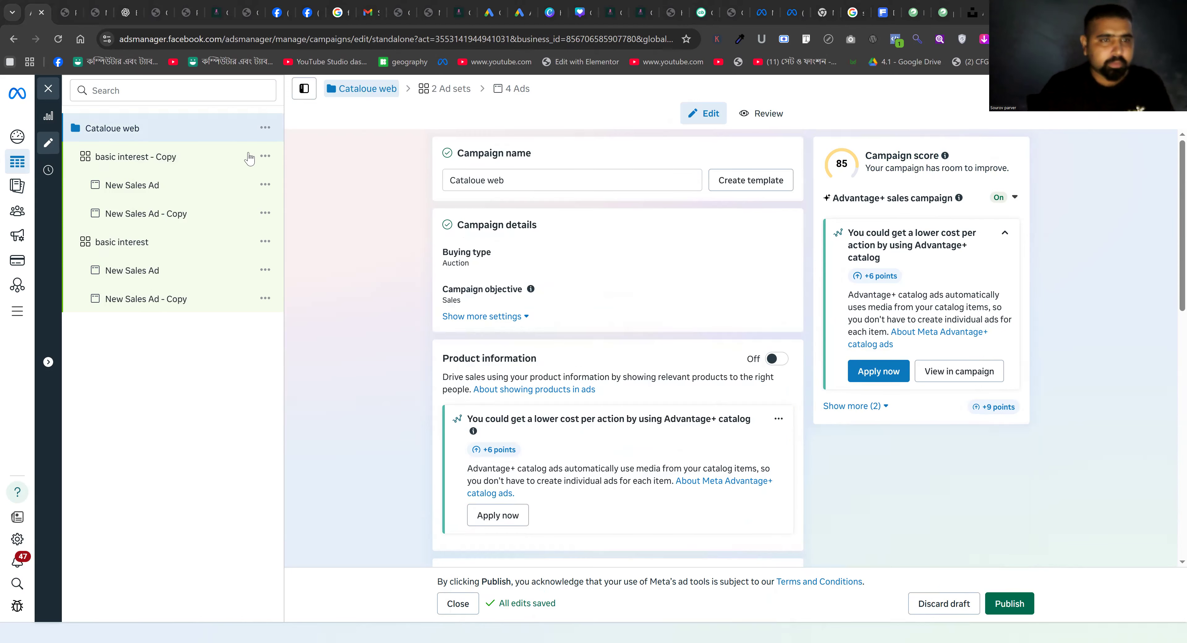
pyautogui.scroll(-10, 598, 389)
pyautogui.scroll(-1, 597, 389)
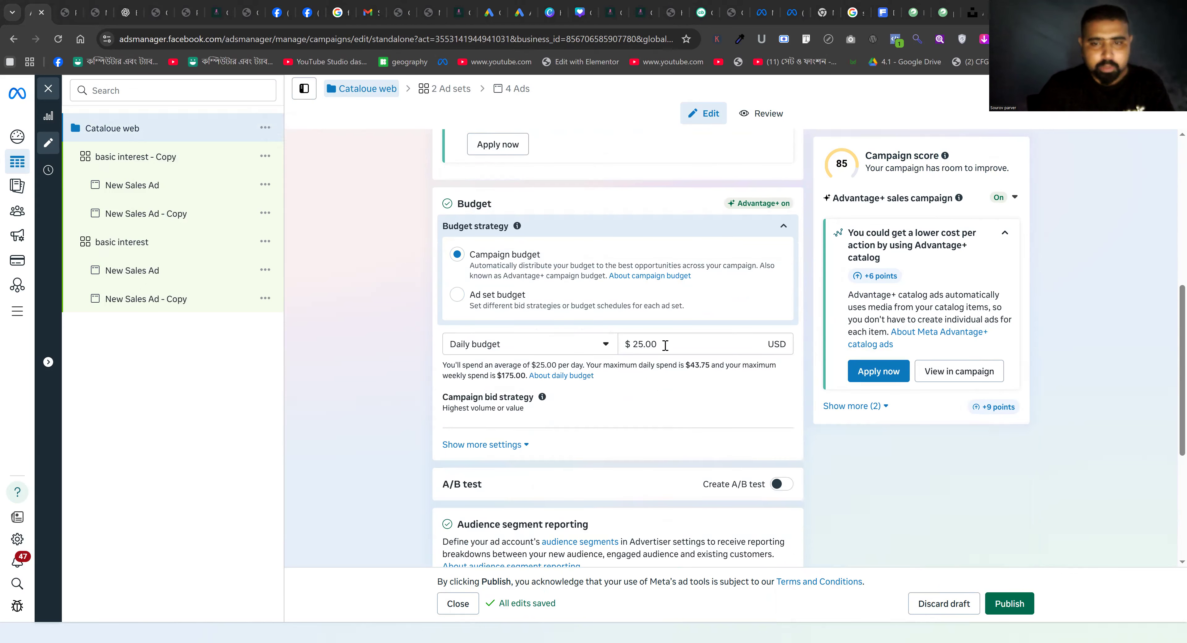
pyautogui.click(666, 345)
pyautogui.write('50')
pyautogui.click(649, 417)
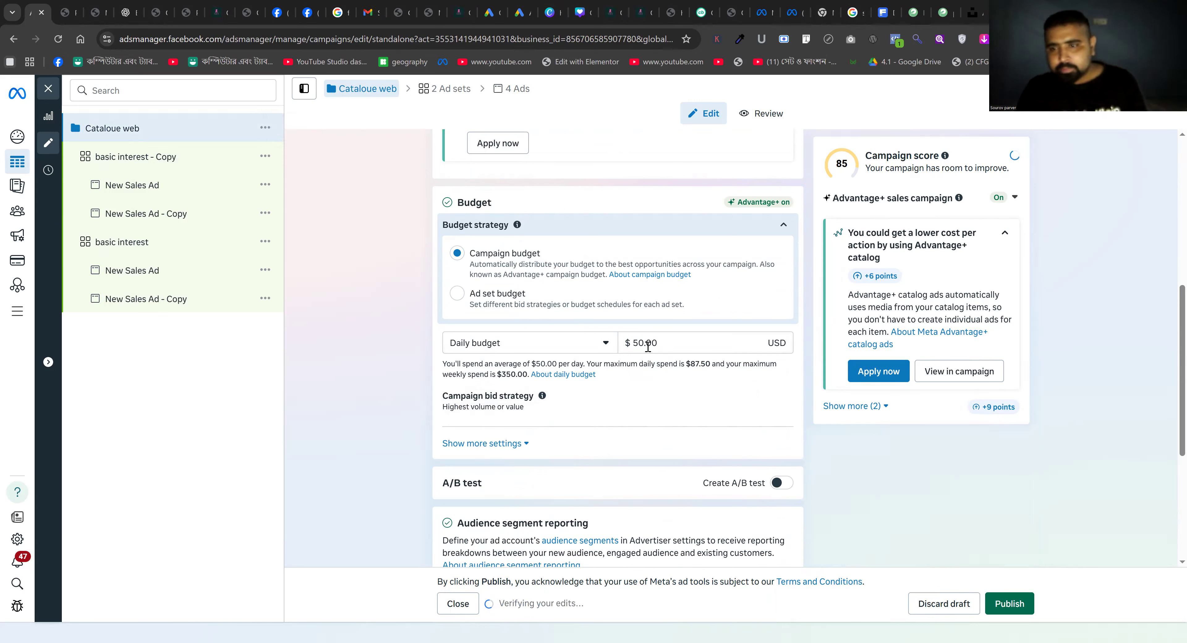
# - Try to rename the basic interest - Copy ad set with a name beginning with "online"
pyautogui.click(171, 243)
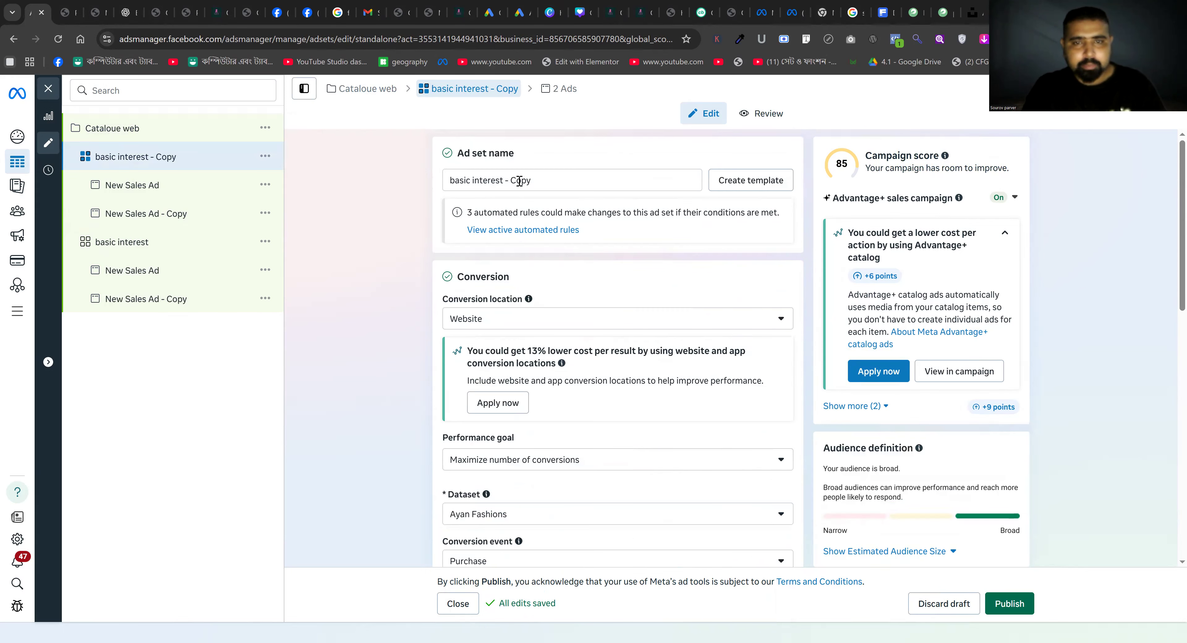
pyautogui.tripleClick(519, 180)
pyautogui.write('onlin')
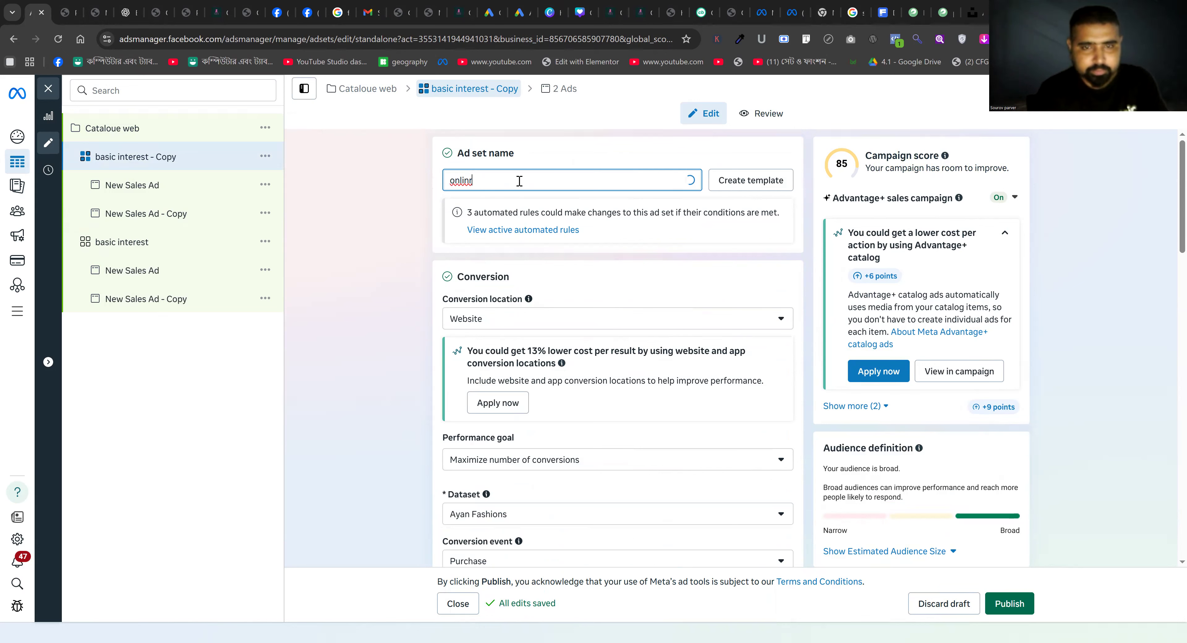
pyautogui.write('e sjh')
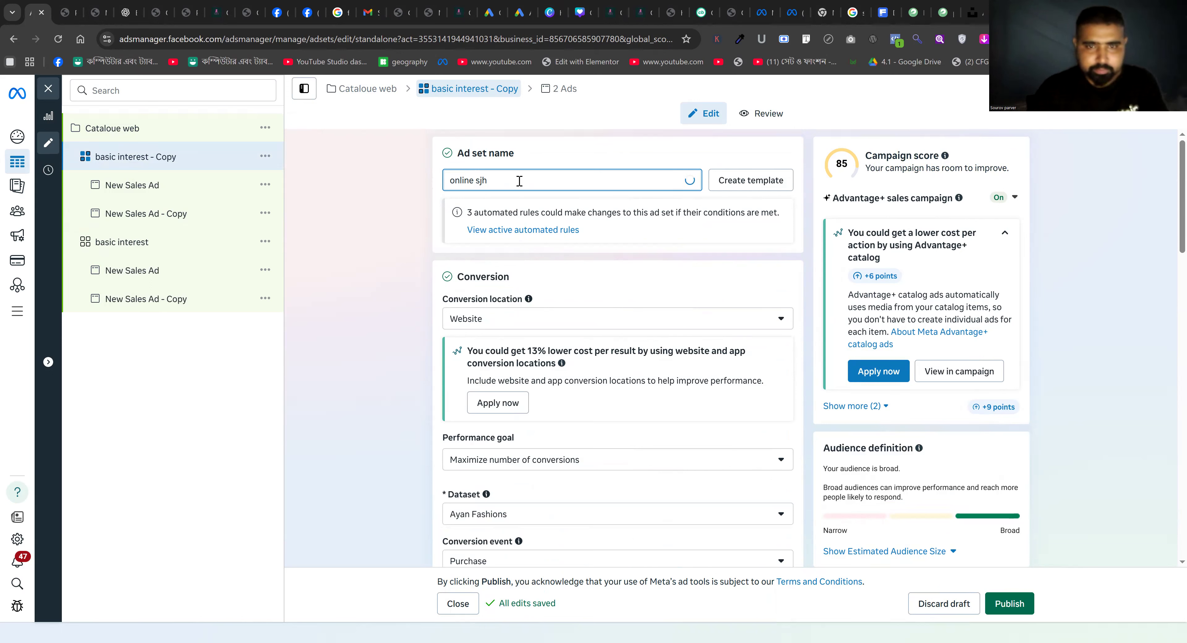
pyautogui.press('BackSpace')
pyautogui.press('BackSpace')
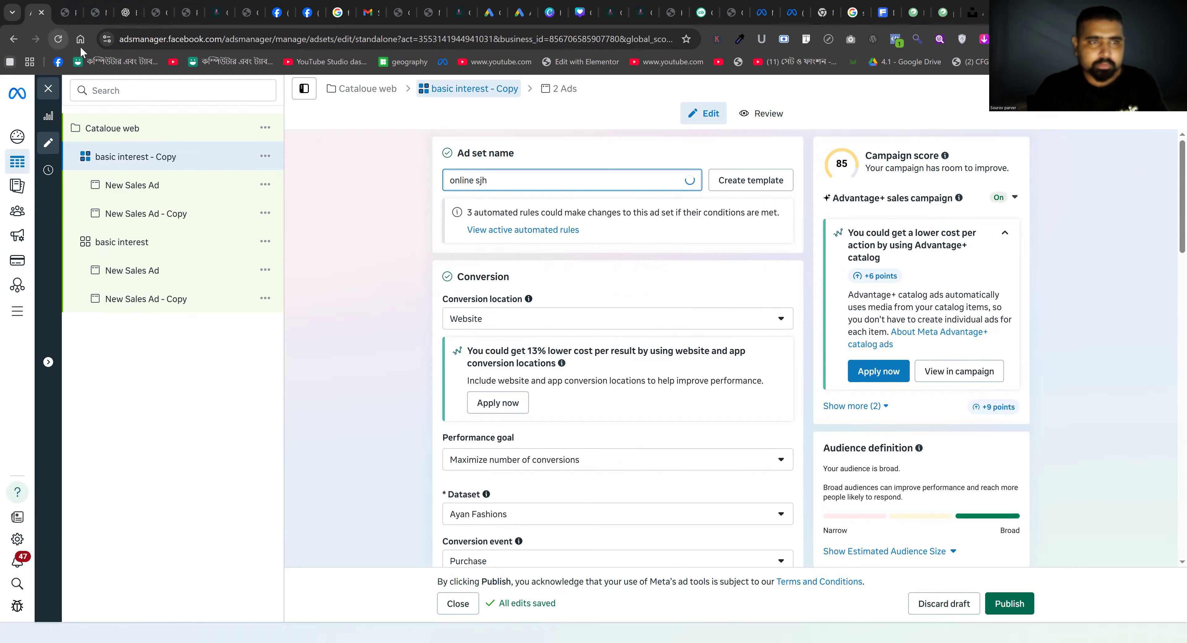
# - Close the unused Freepik, Pngtree and Google background-image tabs in the browser
pyautogui.click(60, 6)
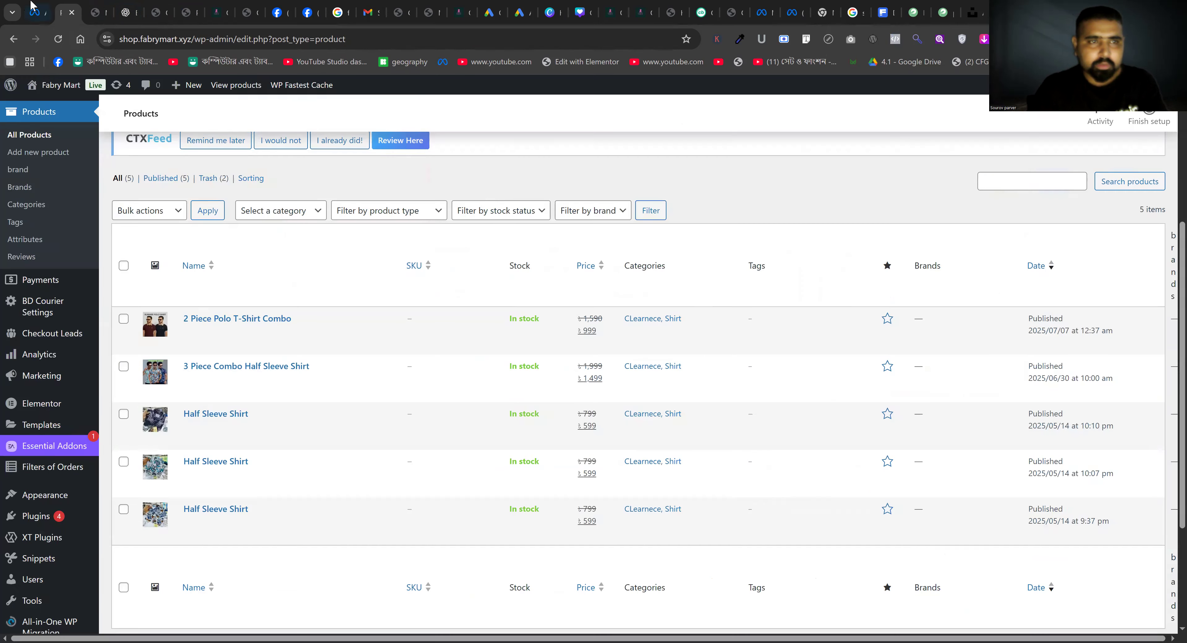
pyautogui.click(32, 5)
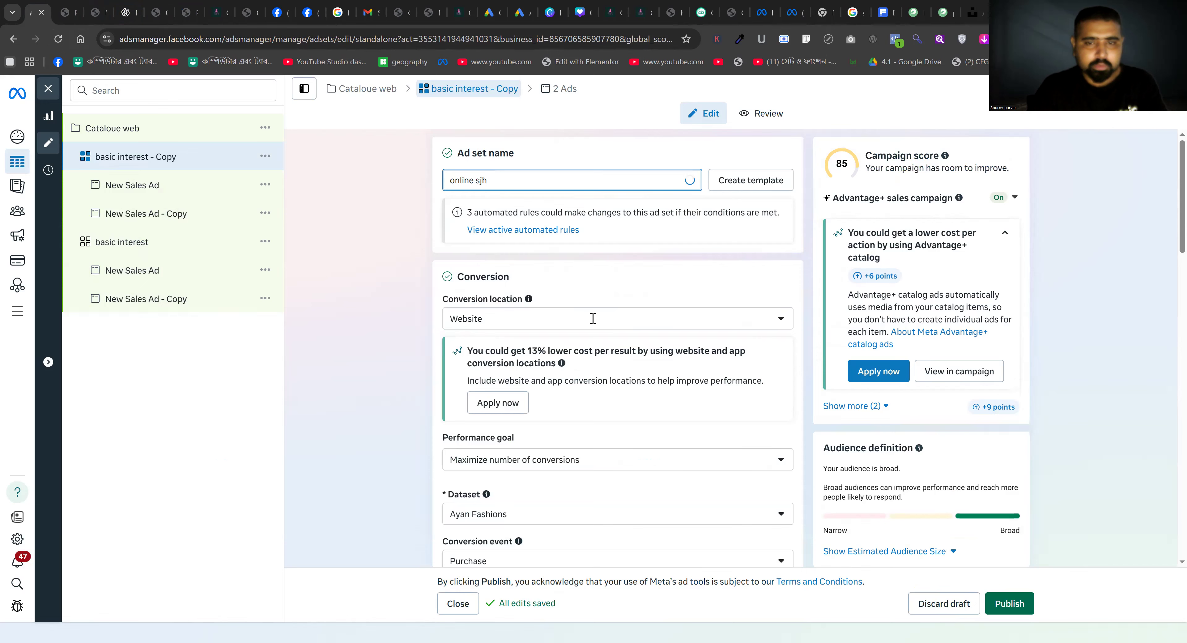
pyautogui.click(157, 5)
pyautogui.click(397, 5)
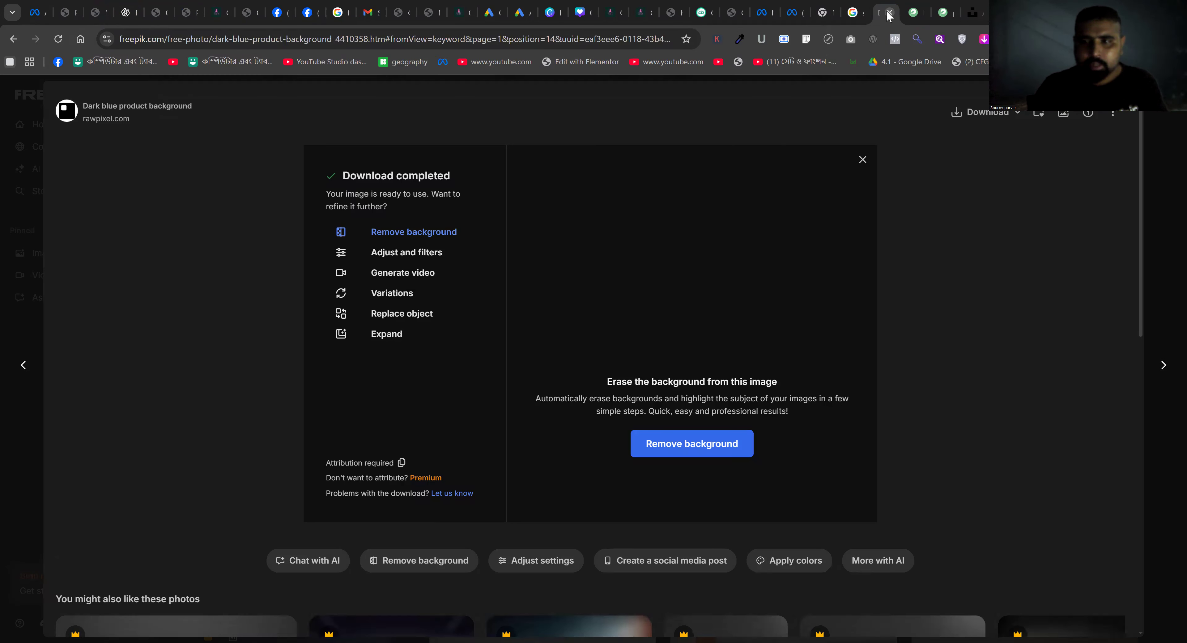
pyautogui.click(889, 13)
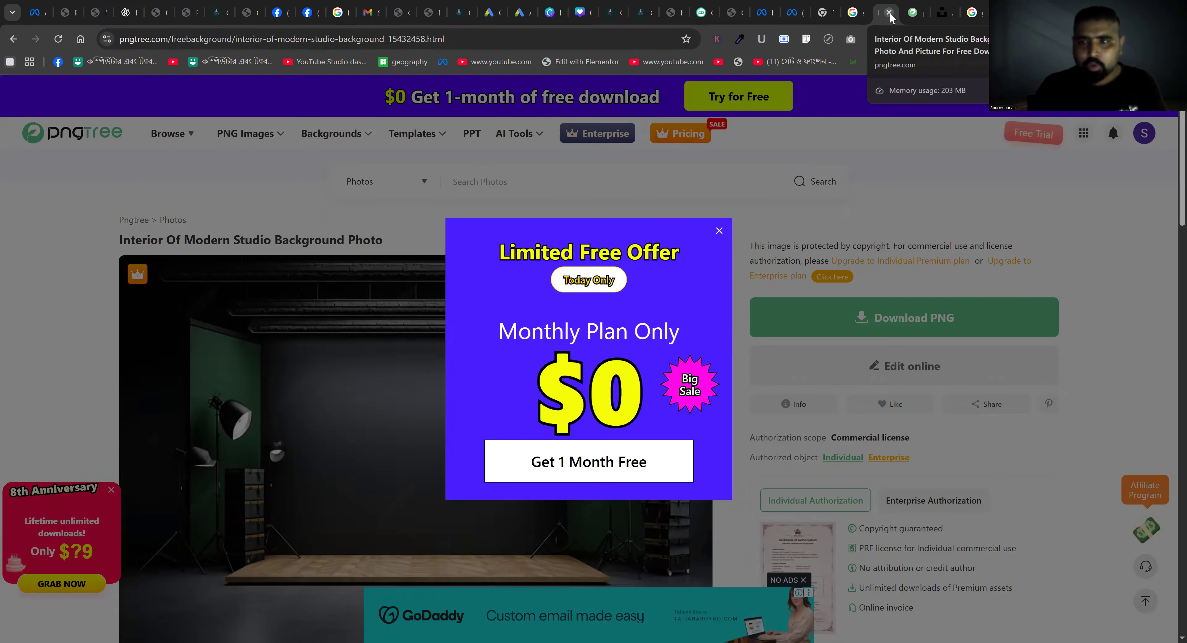
pyautogui.click(890, 12)
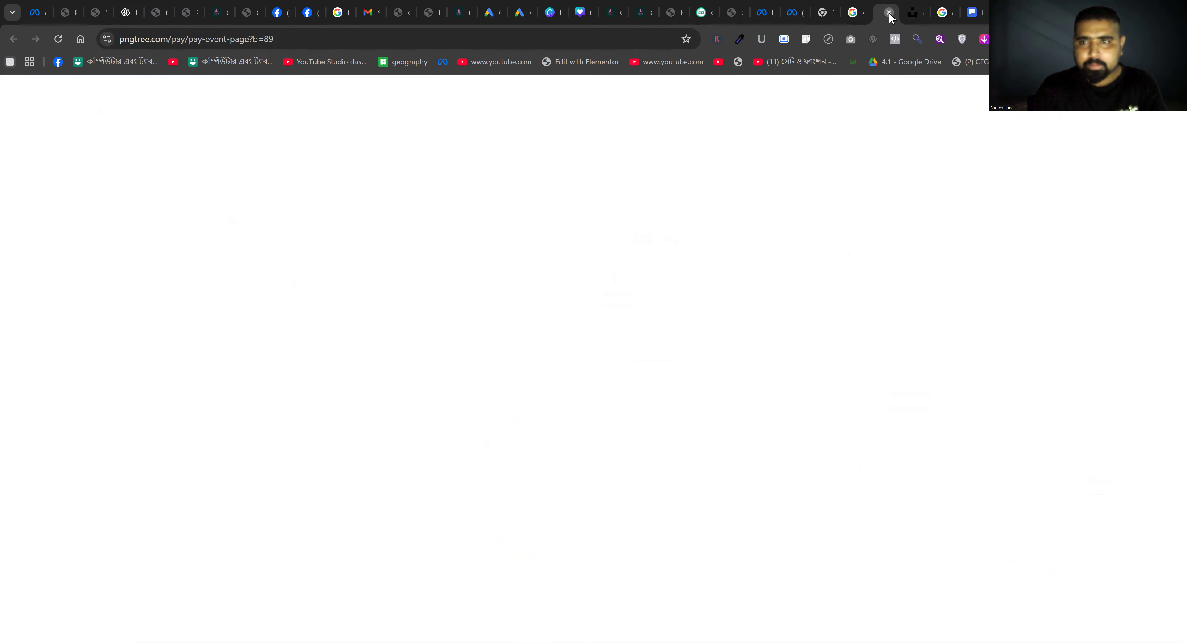
pyautogui.click(889, 13)
pyautogui.click(889, 13)
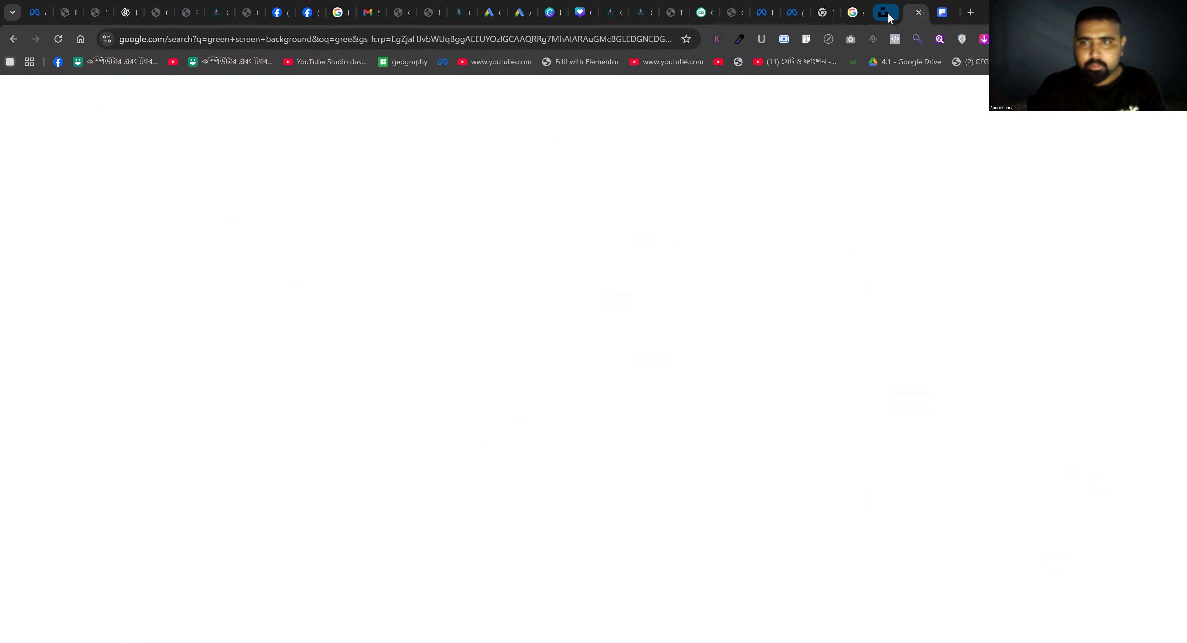
pyautogui.click(889, 13)
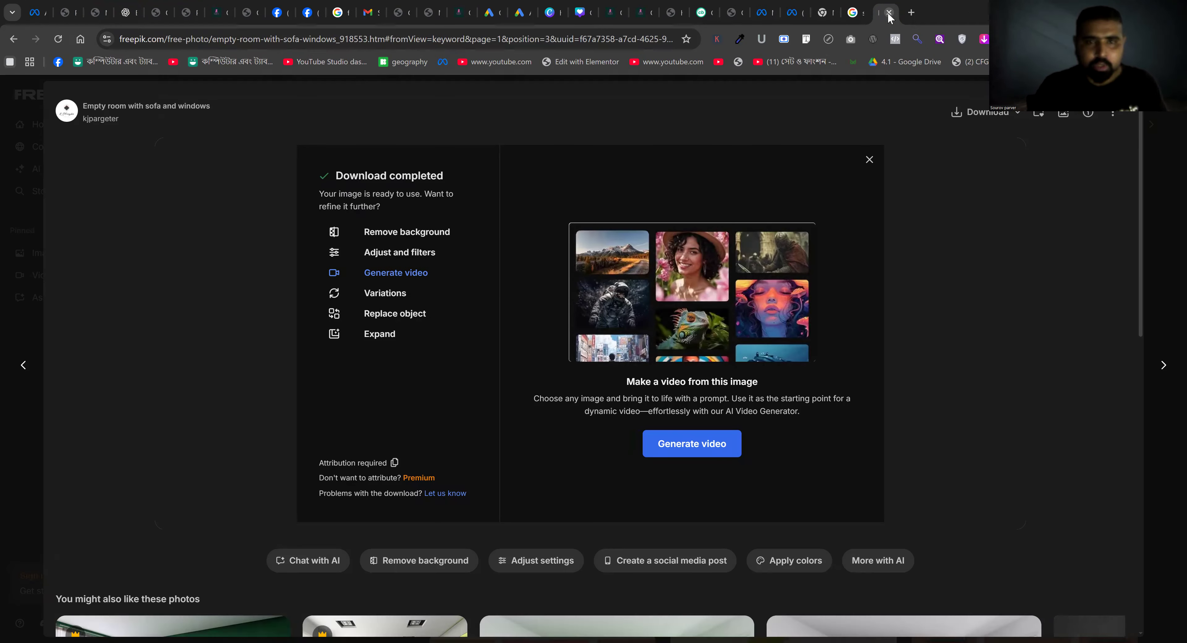
pyautogui.click(889, 13)
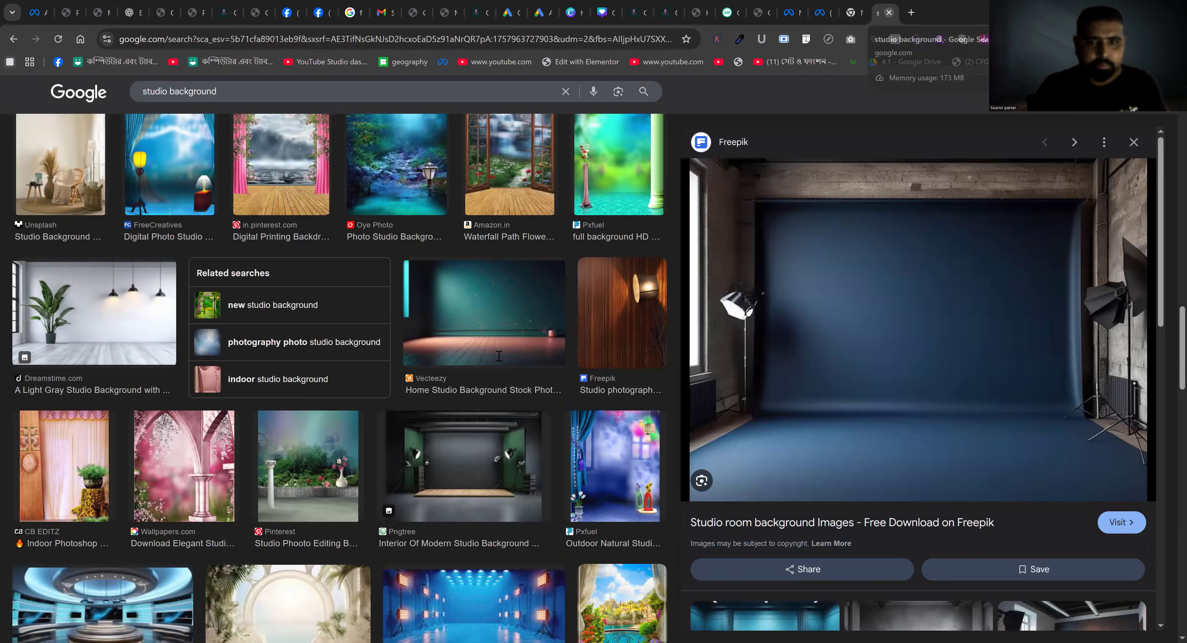
pyautogui.hotkey('ctrl', 'w')
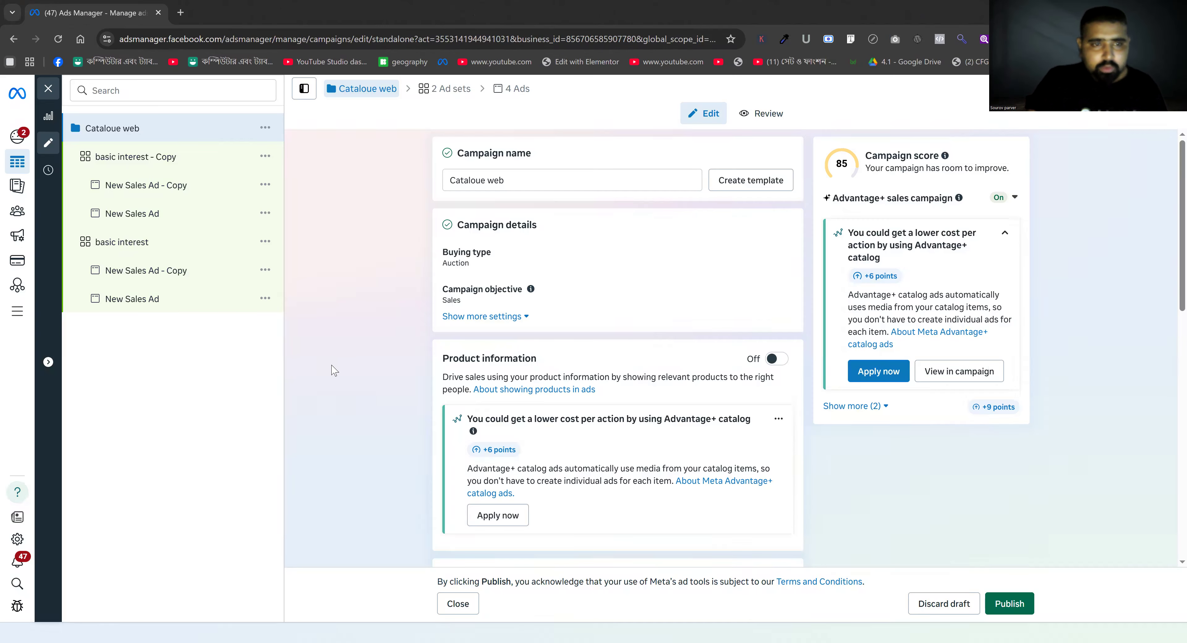
# - Check the Cataloue web campaign settings and the conversion and audience sections of the basic interest - Copy ad set
pyautogui.scroll(-3, 421, 472)
pyautogui.scroll(-8, 458, 455)
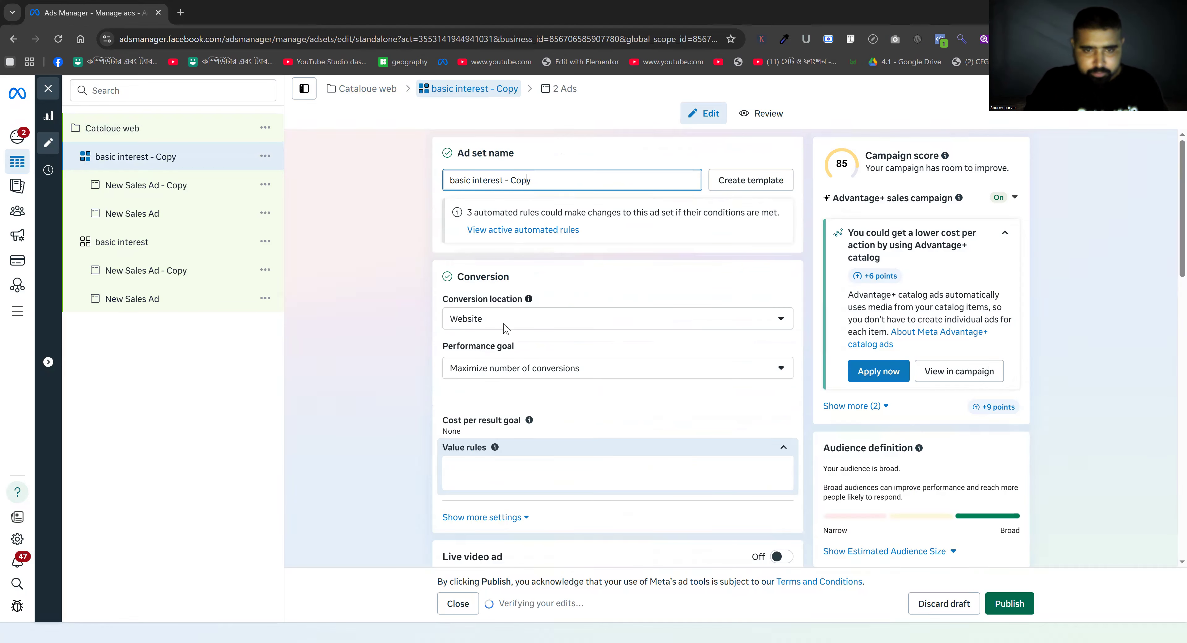
pyautogui.scroll(-10, 511, 391)
pyautogui.scroll(-5, 512, 393)
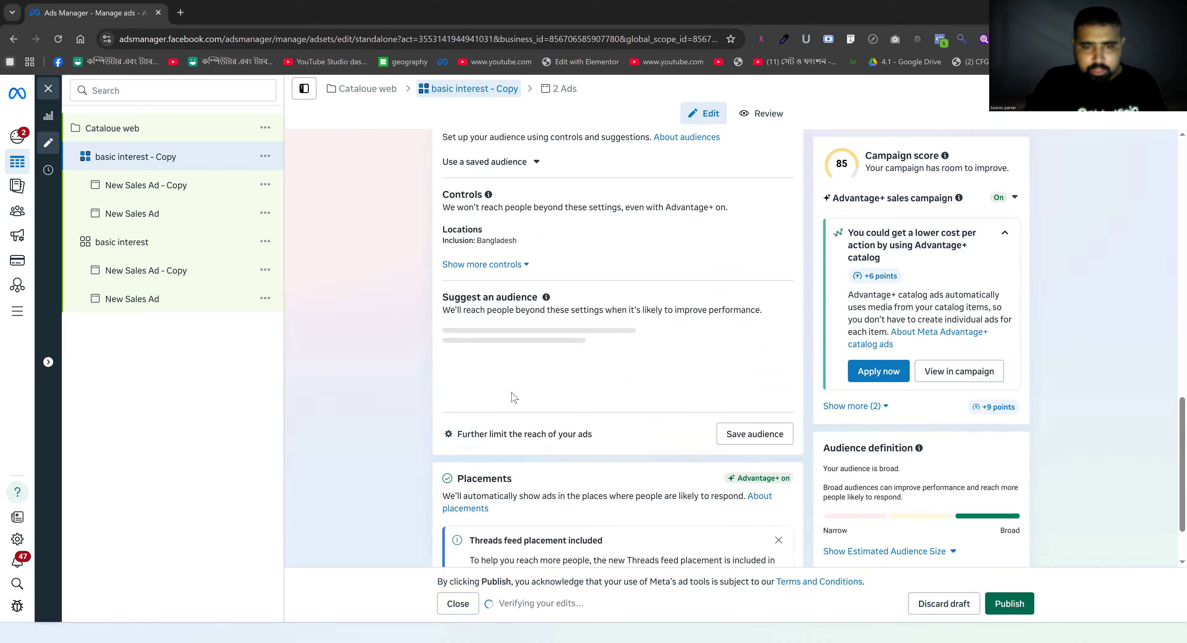
pyautogui.scroll(12, 516, 401)
pyautogui.scroll(6, 525, 277)
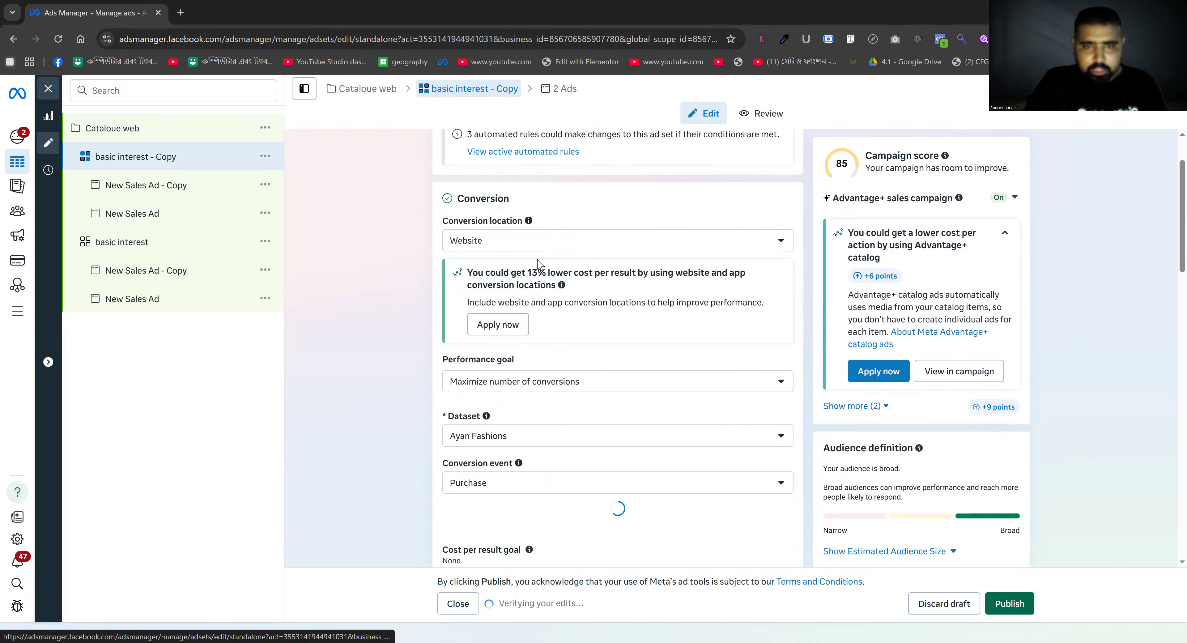
# - Rename the basic interest - Copy ad set as ONLINE SHOPPING, using the suggested existing name
pyautogui.tripleClick(521, 181)
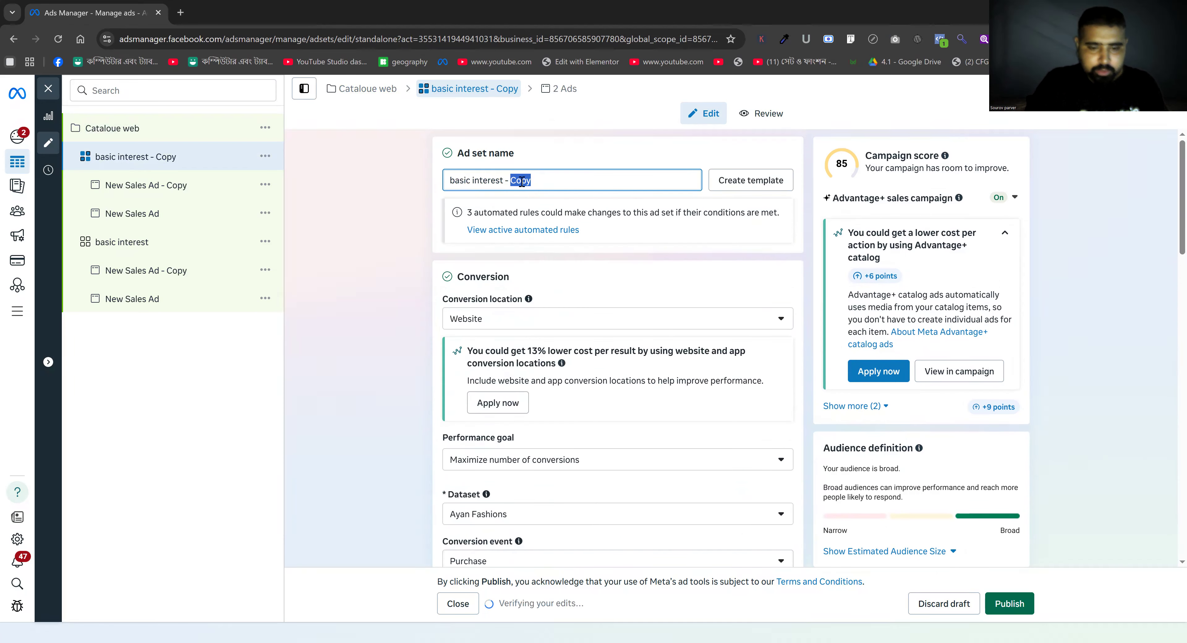
pyautogui.write('online')
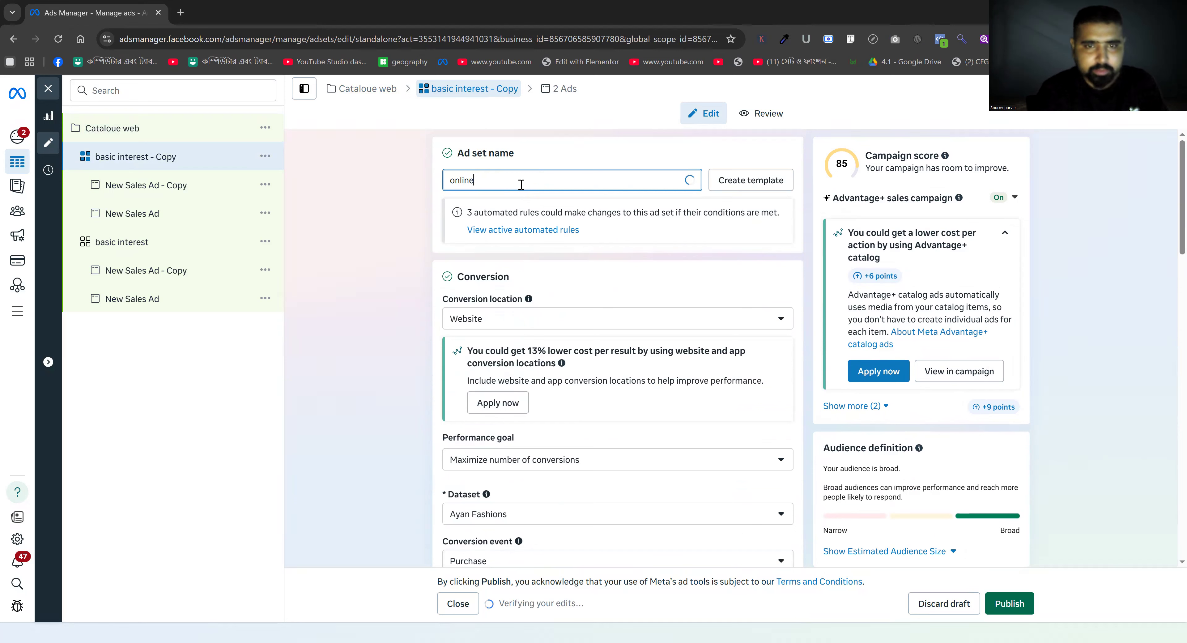
pyautogui.write(' sho[p')
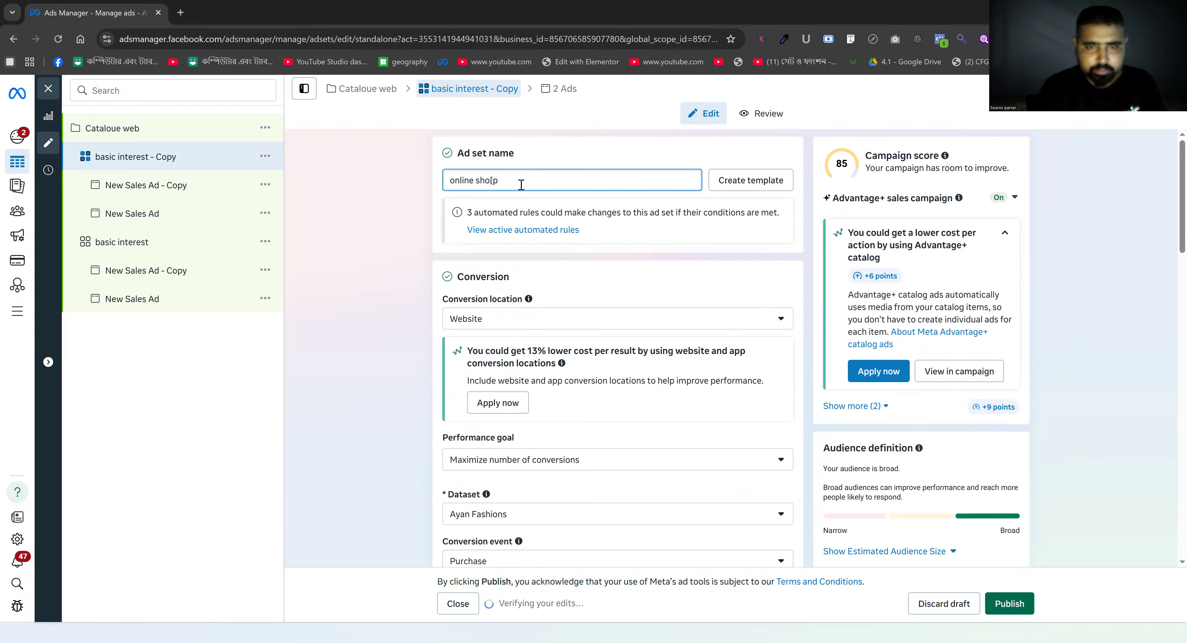
pyautogui.press('BackSpace')
pyautogui.press('BackSpace')
pyautogui.write('p')
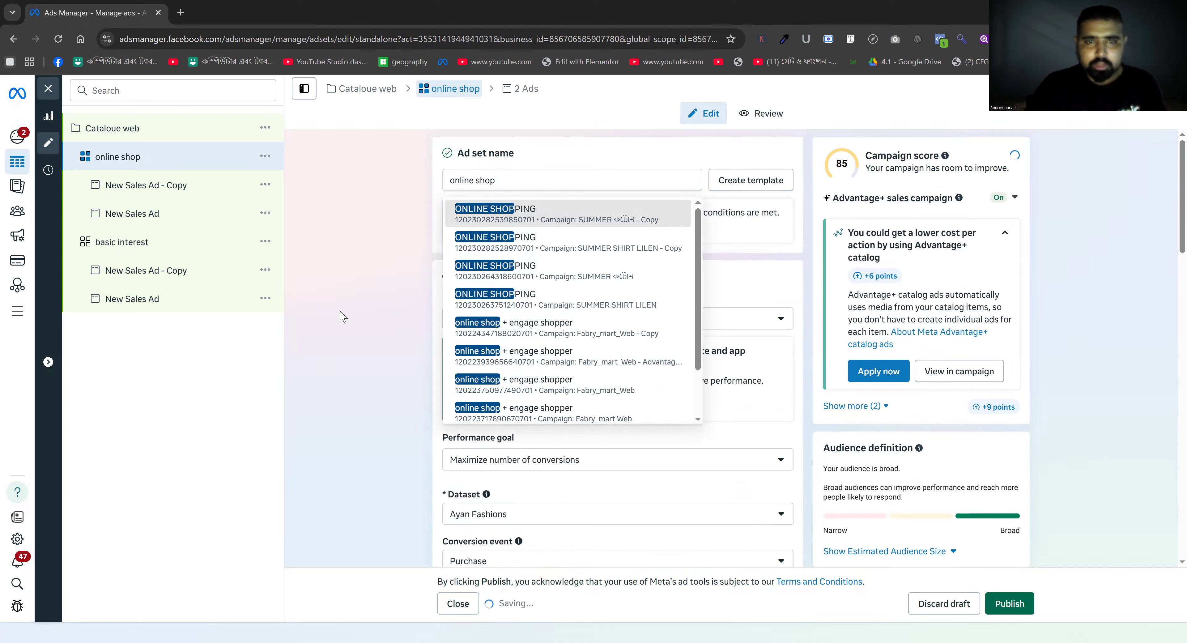
pyautogui.press('Return')
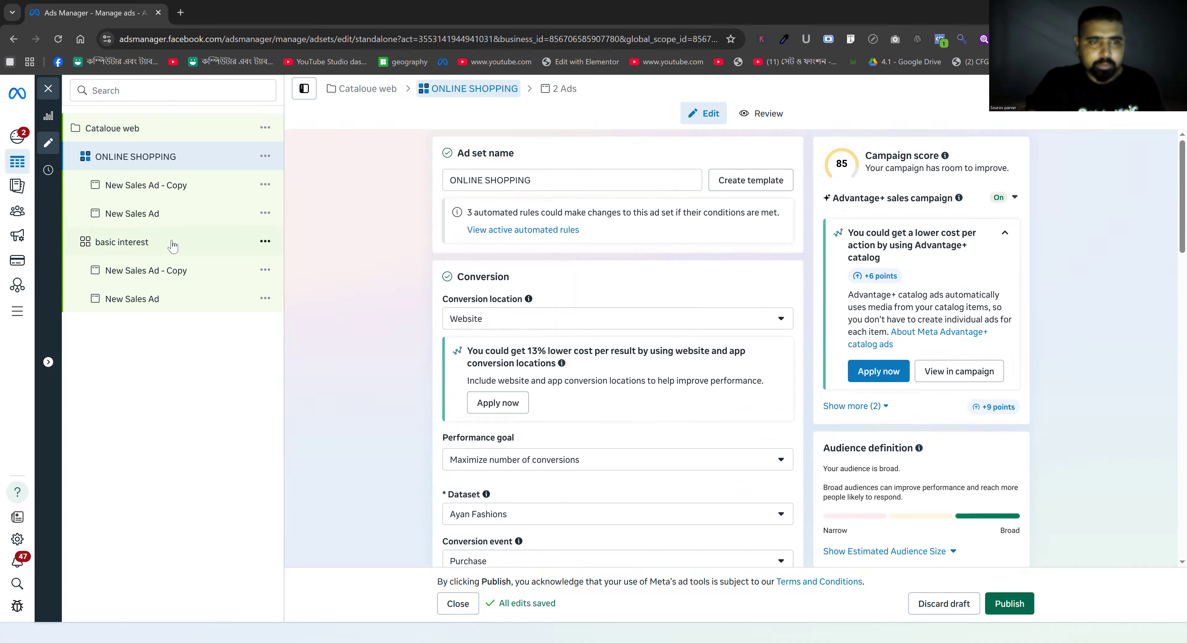
# - Duplicate the ONLINE SHOPPING ad set, with its two ads, within the Cataloue web campaign
pyautogui.click(264, 156)
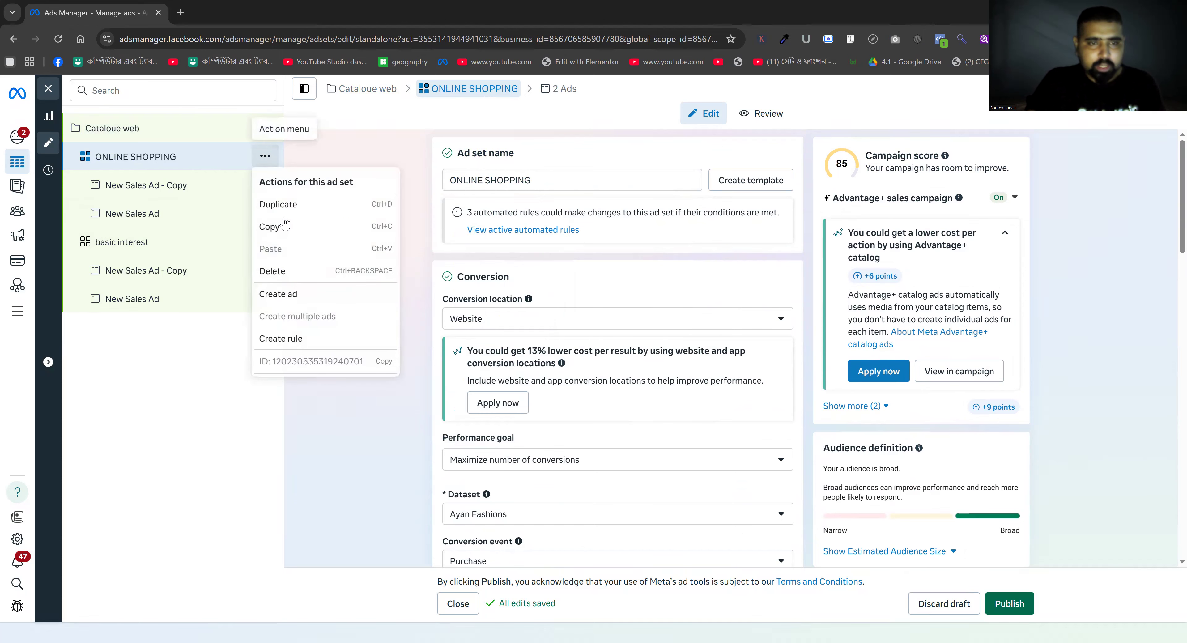
pyautogui.click(279, 205)
pyautogui.click(716, 401)
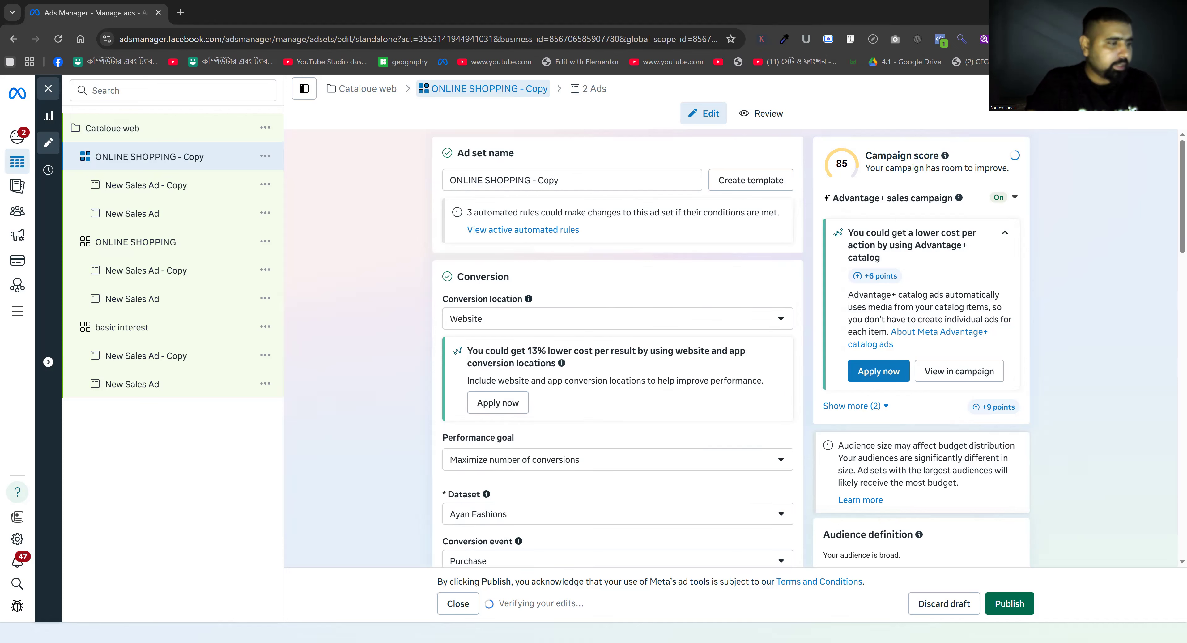
pyautogui.click(182, 13)
pyautogui.click(189, 40)
pyautogui.write('a')
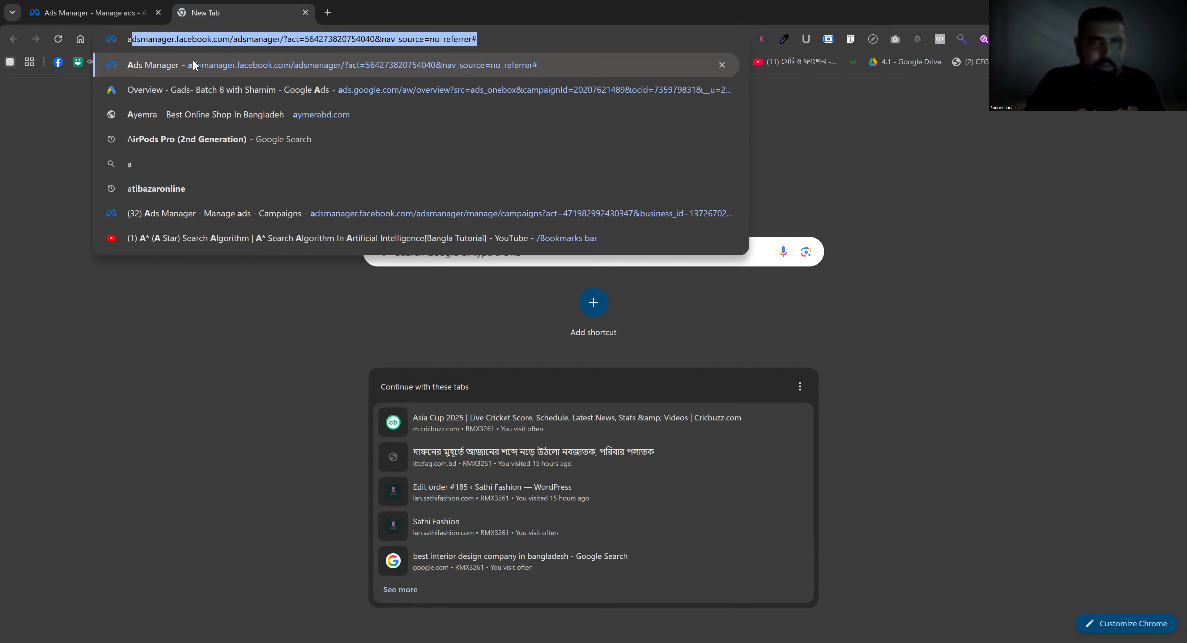
pyautogui.press('Return')
pyautogui.click(158, 12)
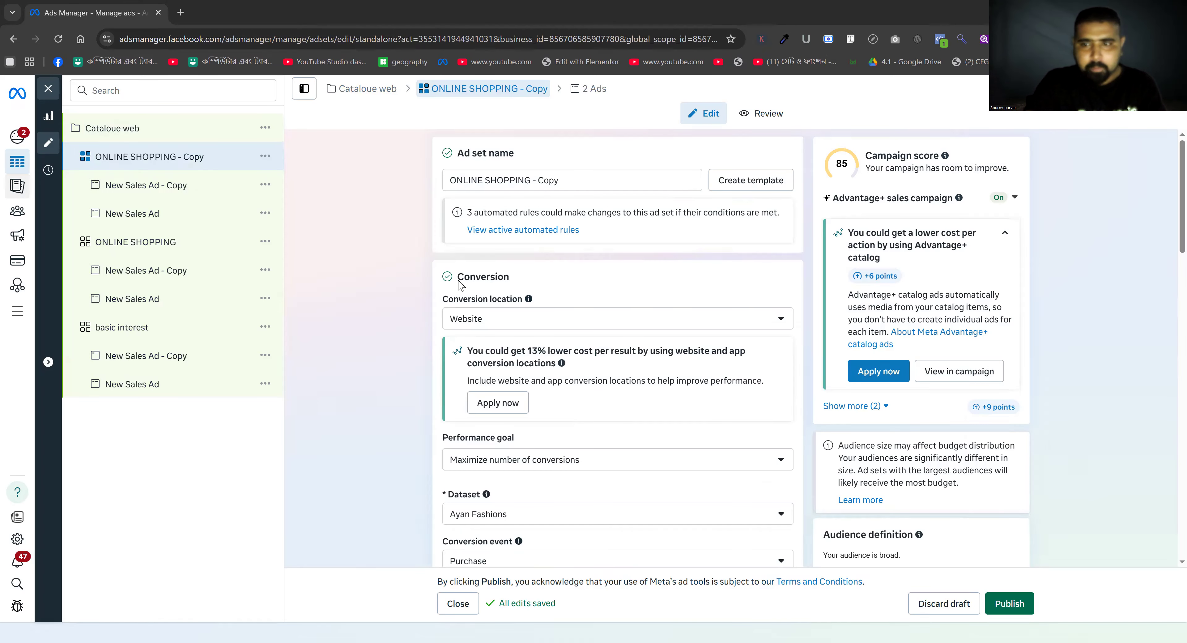
# - Rename the ONLINE SHOPPING - Copy ad set as job holder
pyautogui.tripleClick(525, 182)
pyautogui.write('jo')
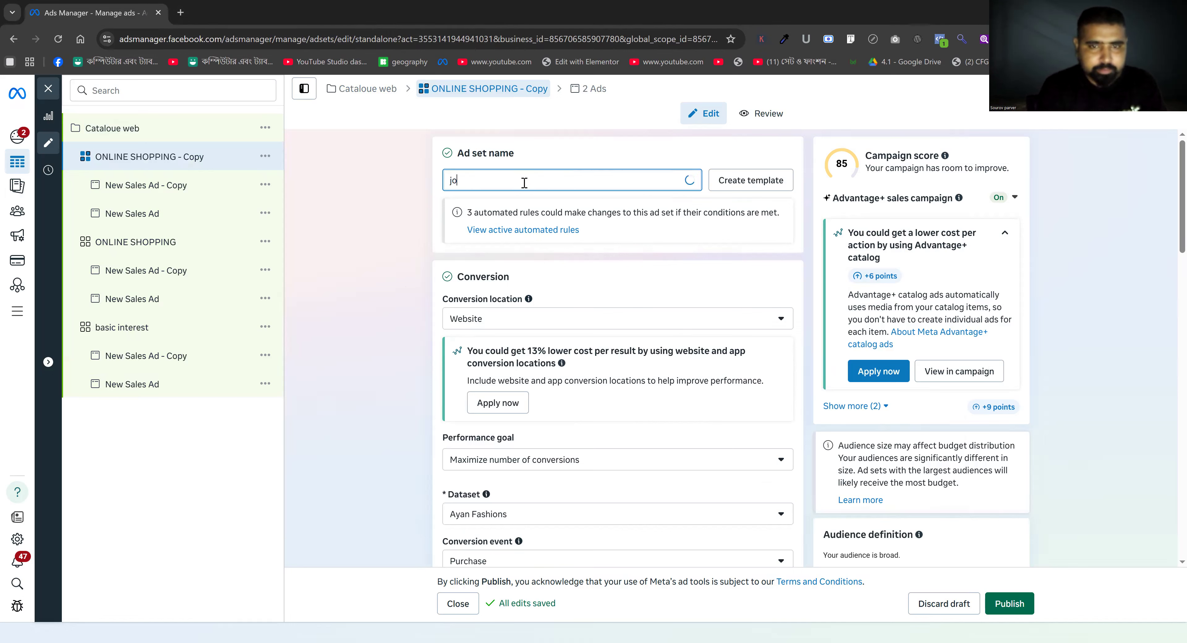
pyautogui.write('b hold')
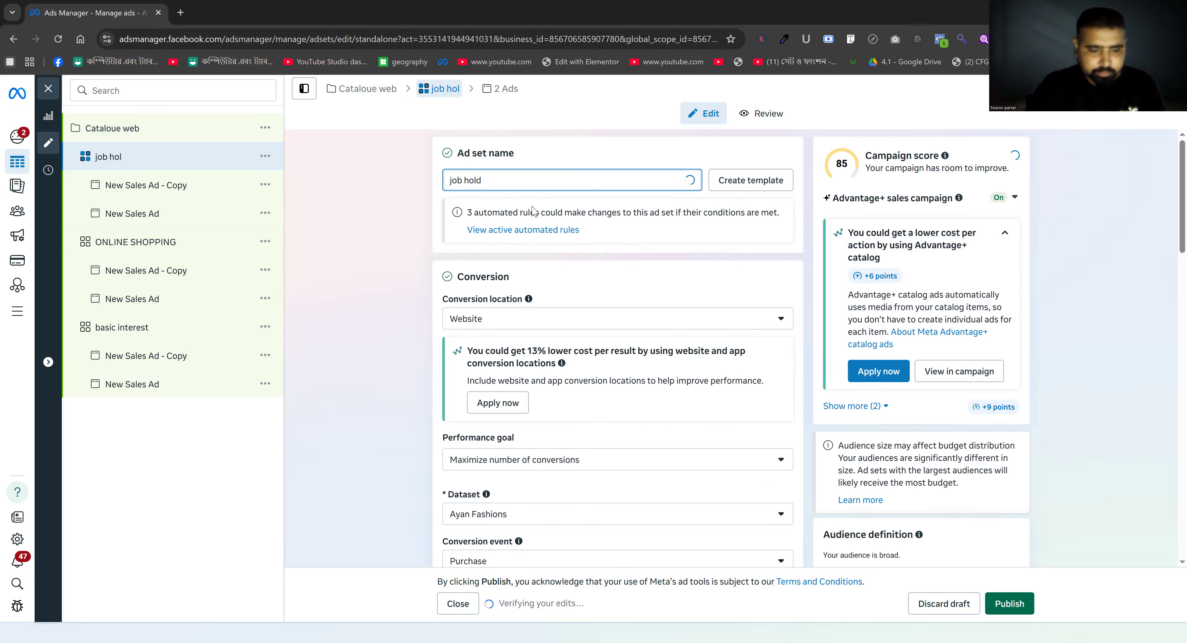
pyautogui.write('er')
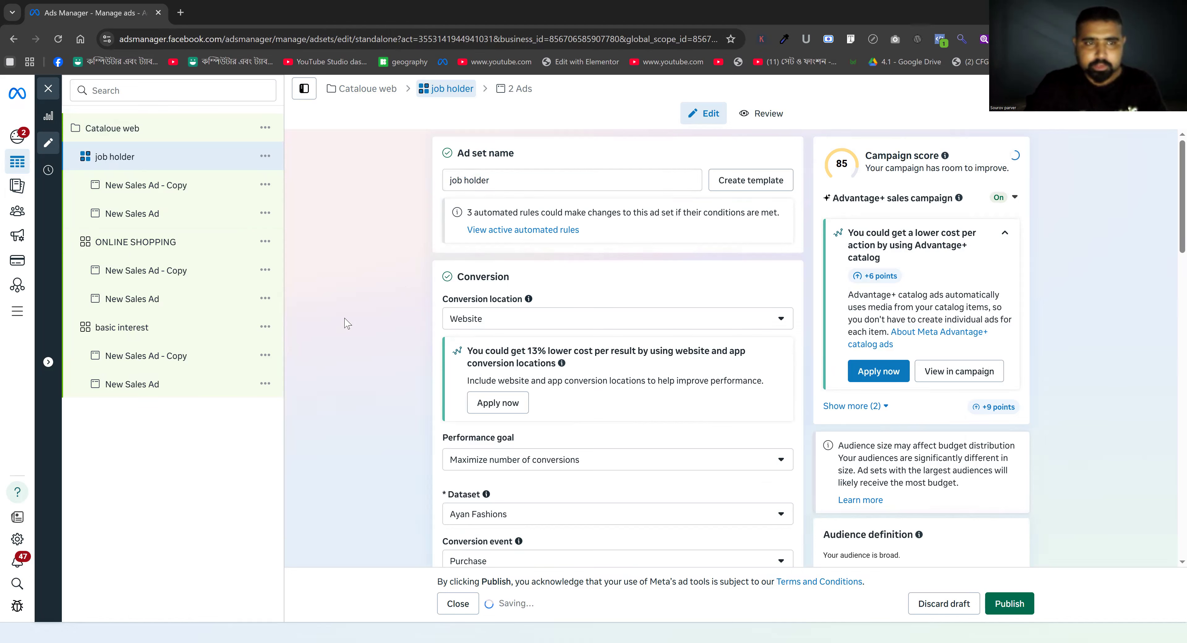
# - Set the minimum suggested audience age of the job holder ad set to 22
pyautogui.scroll(-3, 371, 380)
pyautogui.scroll(-15, 371, 380)
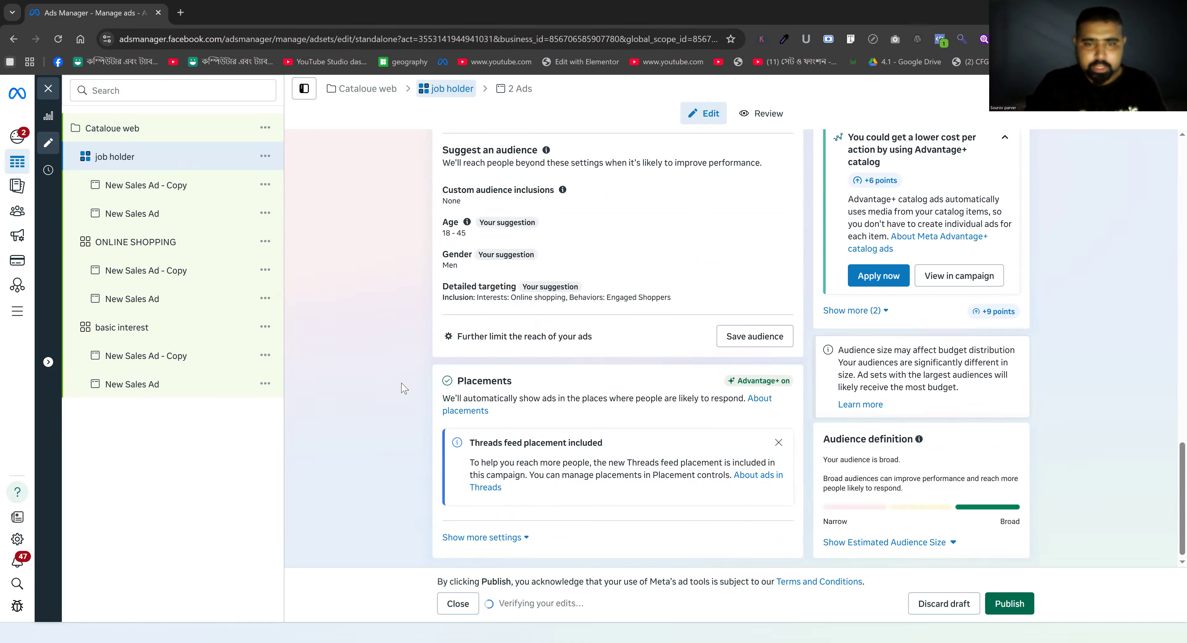
pyautogui.click(634, 288)
pyautogui.click(507, 225)
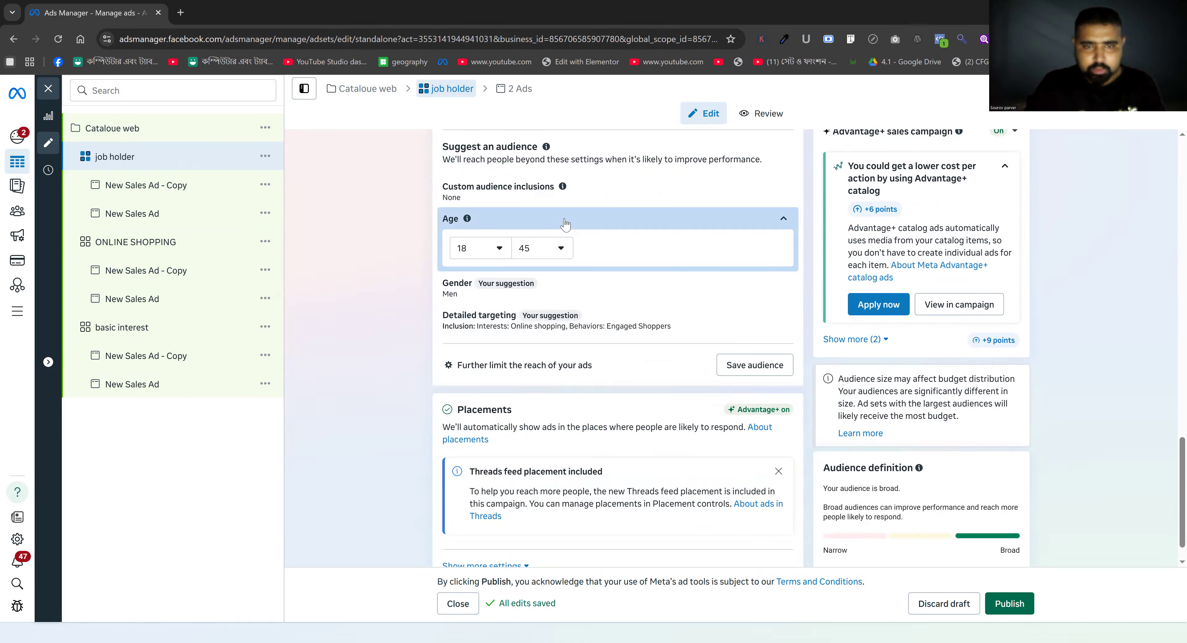
pyautogui.click(485, 251)
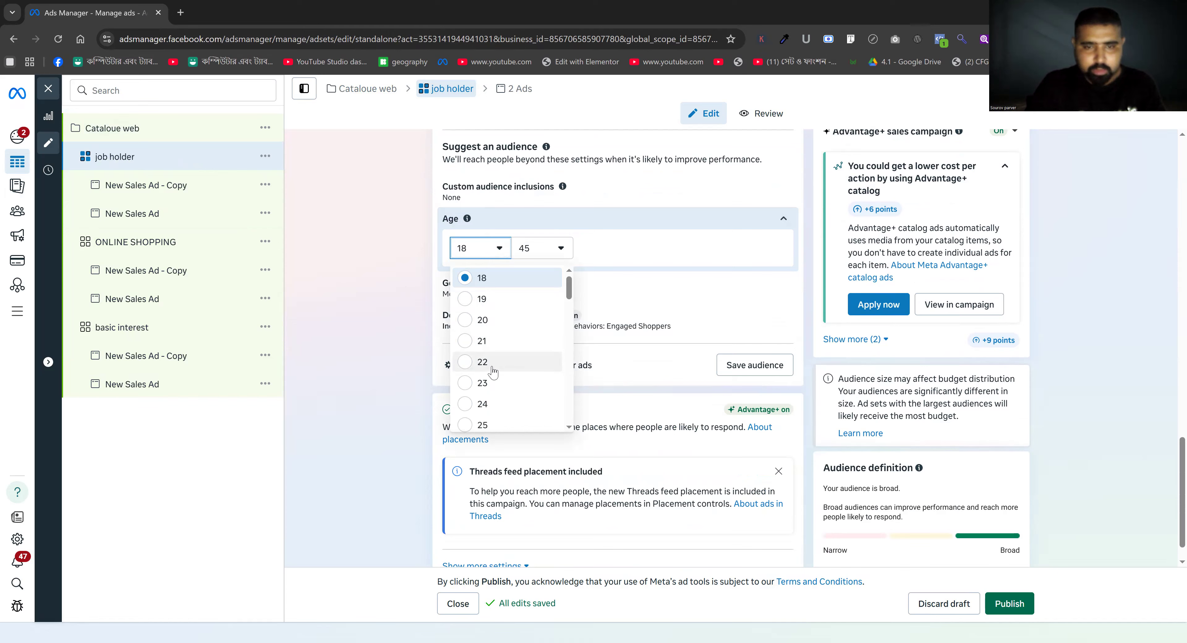
# - Remove Engaged Shoppers and Online shopping (retail) from the job holder ad set's detailed targeting
pyautogui.click(590, 322)
pyautogui.scroll(-3, 604, 352)
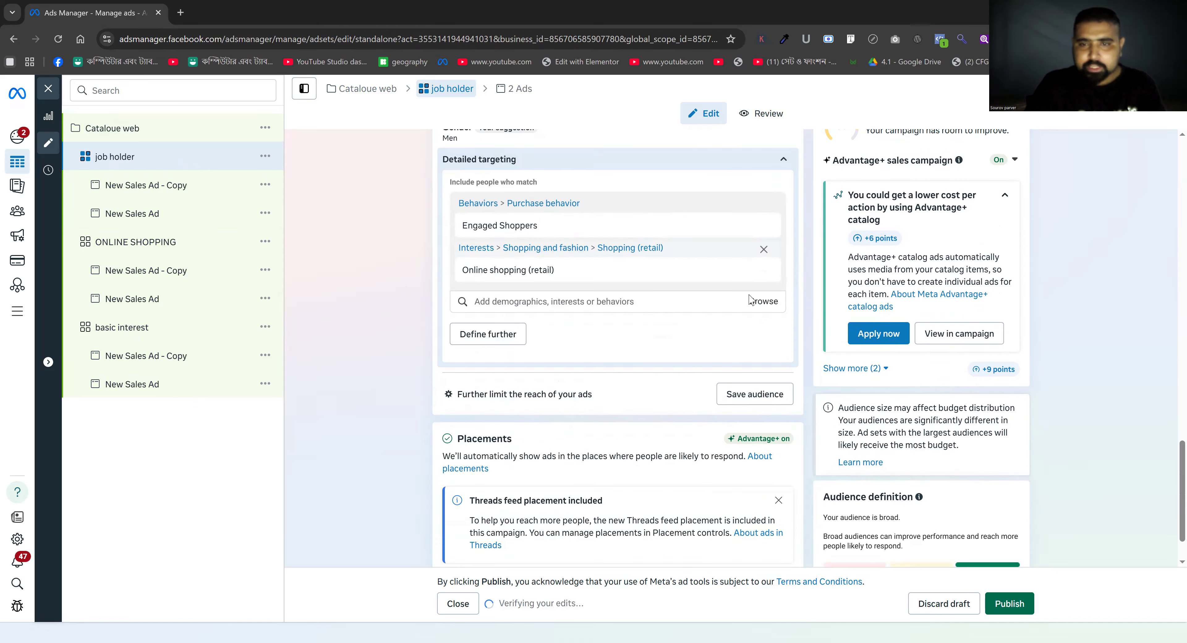
pyautogui.click(763, 225)
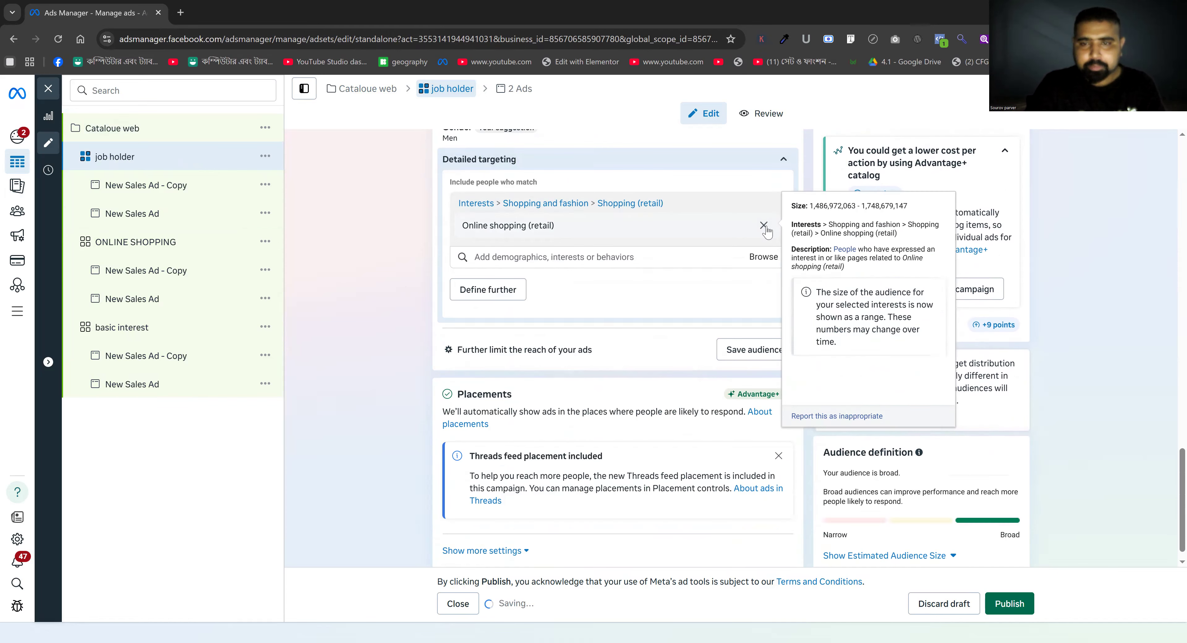
pyautogui.click(758, 229)
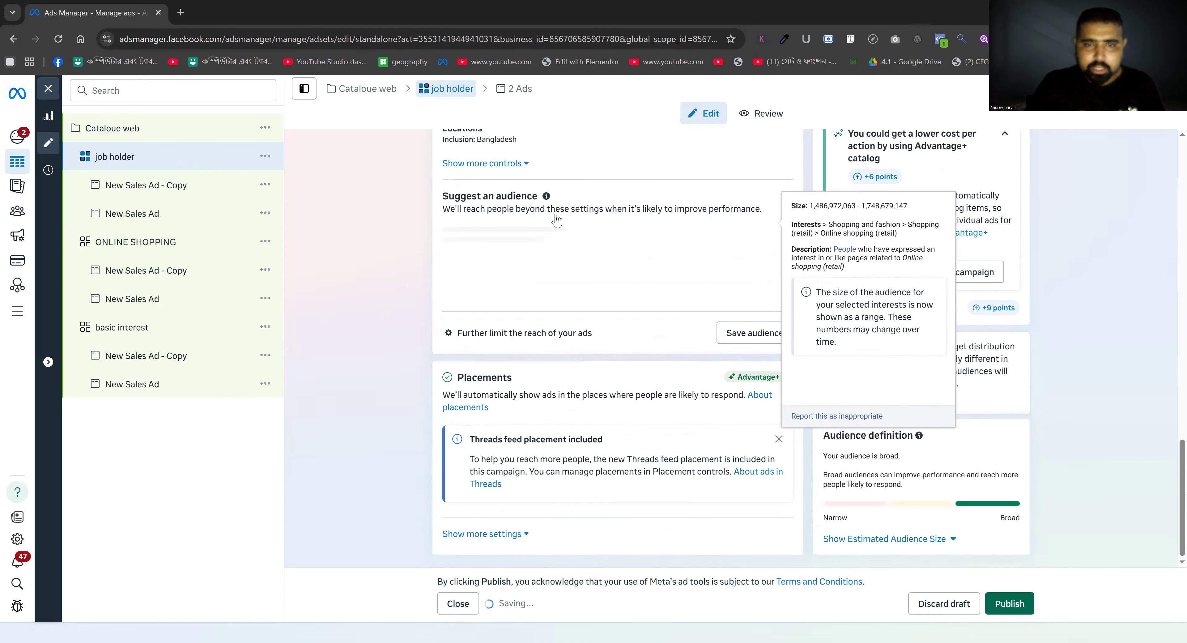
# - Add the job titles Doctor, Medical Doctor (MD) and Bank officer to the detailed targeting
pyautogui.click(538, 332)
pyautogui.write('do')
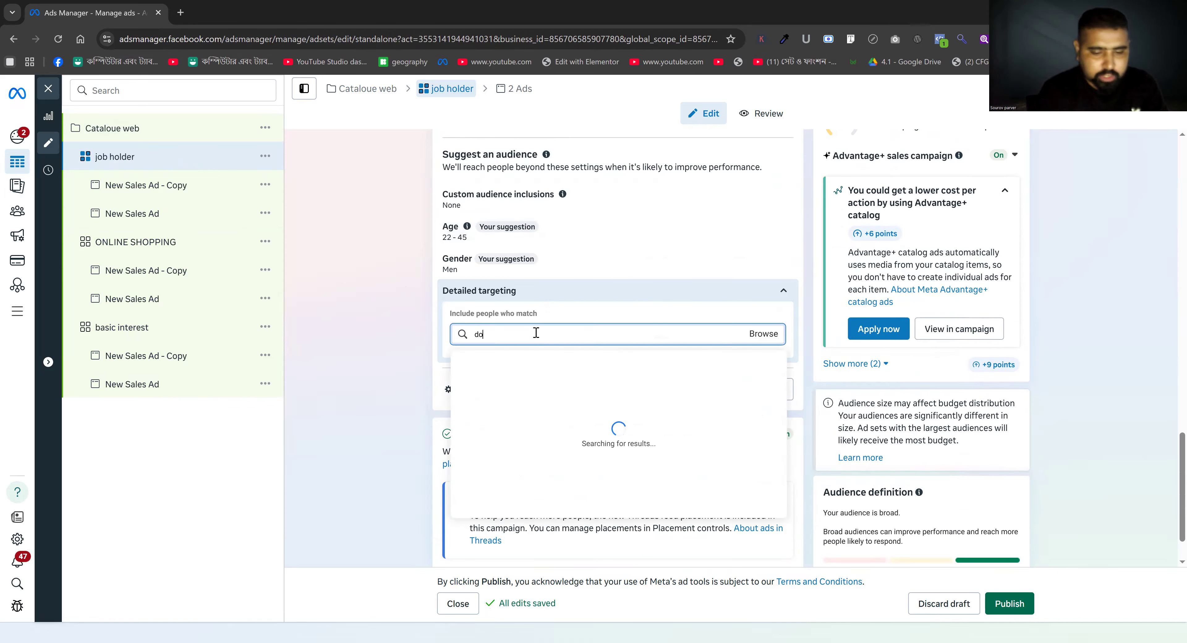
pyautogui.write('cto')
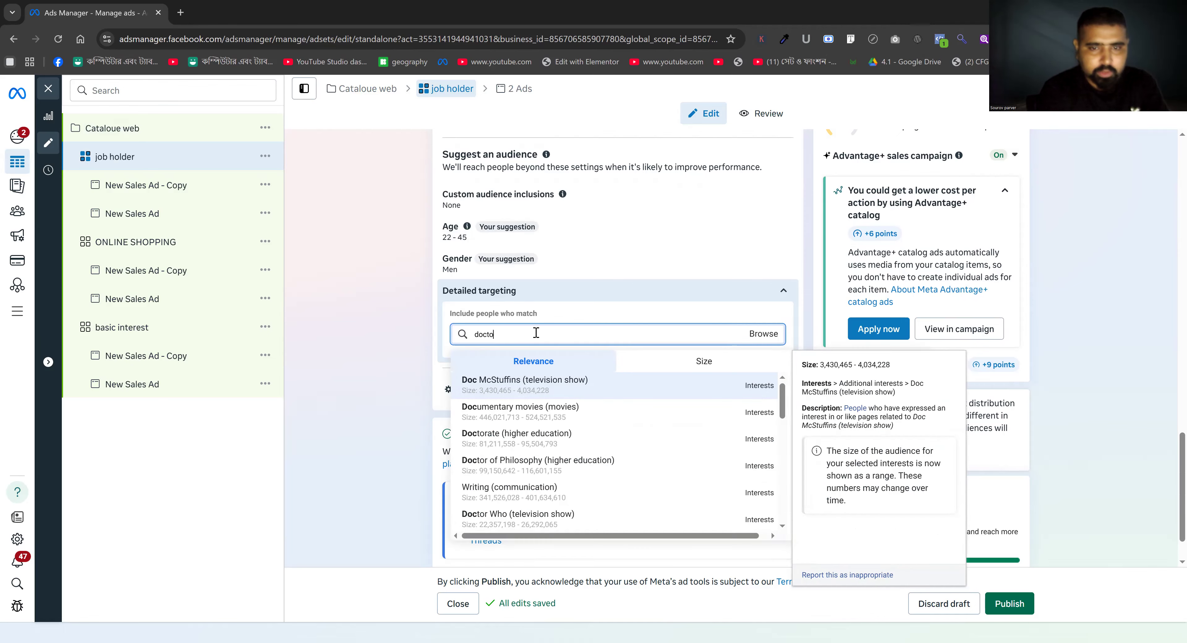
pyautogui.click(514, 389)
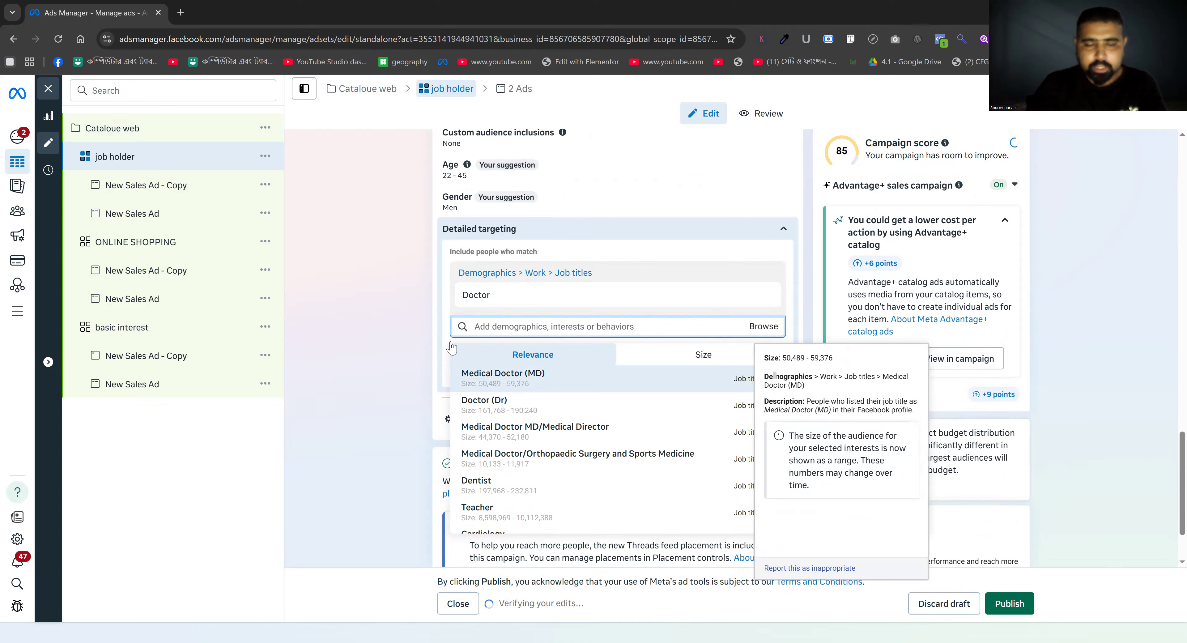
pyautogui.click(497, 382)
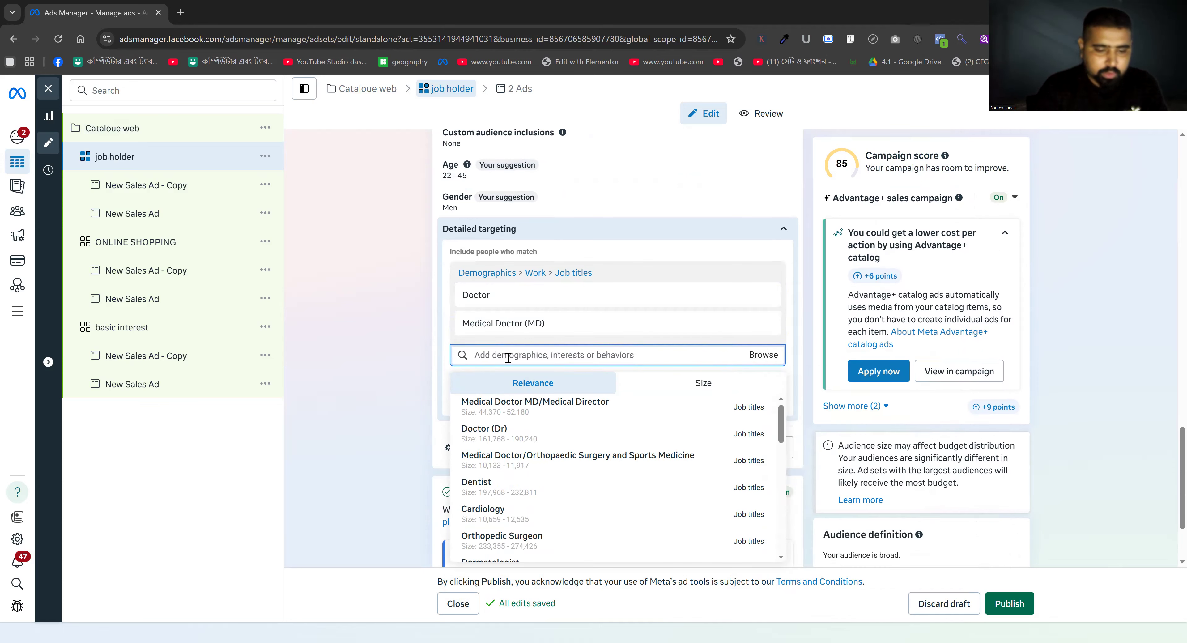
pyautogui.write('bank officer')
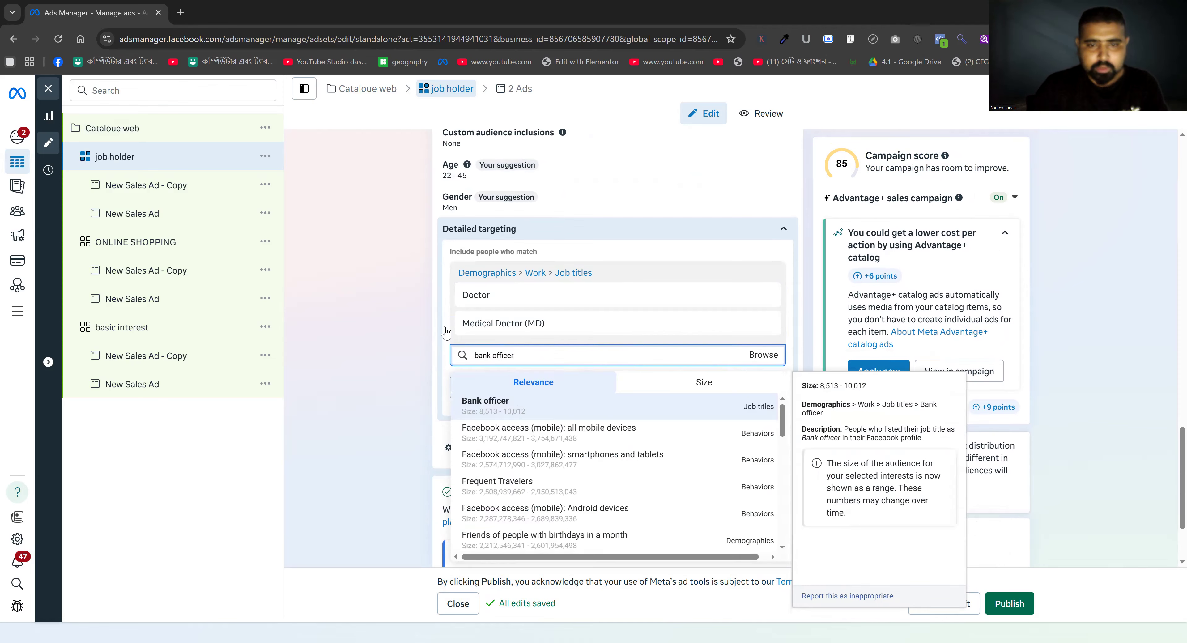
pyautogui.press('Return')
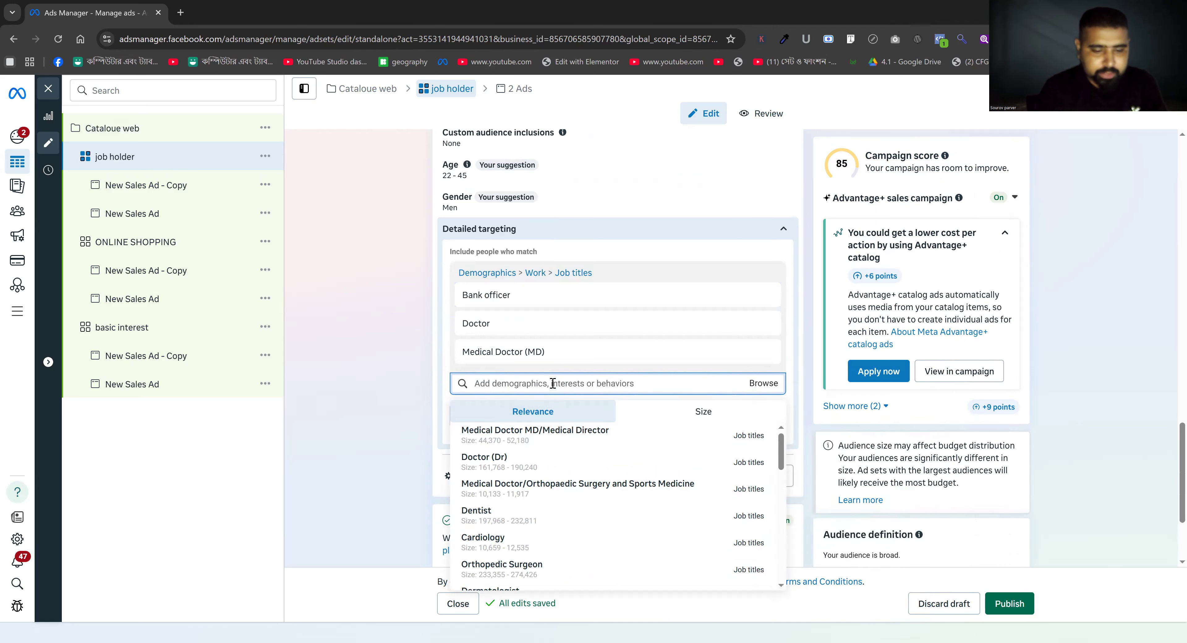
# - Search the detailed targeting for "business owner" and add the employer Business Owner
pyautogui.write('bsui')
pyautogui.press('BackSpace')
pyautogui.press('BackSpace')
pyautogui.write('usines so')
pyautogui.press('BackSpace')
pyautogui.press('BackSpace')
pyautogui.write('s owner')
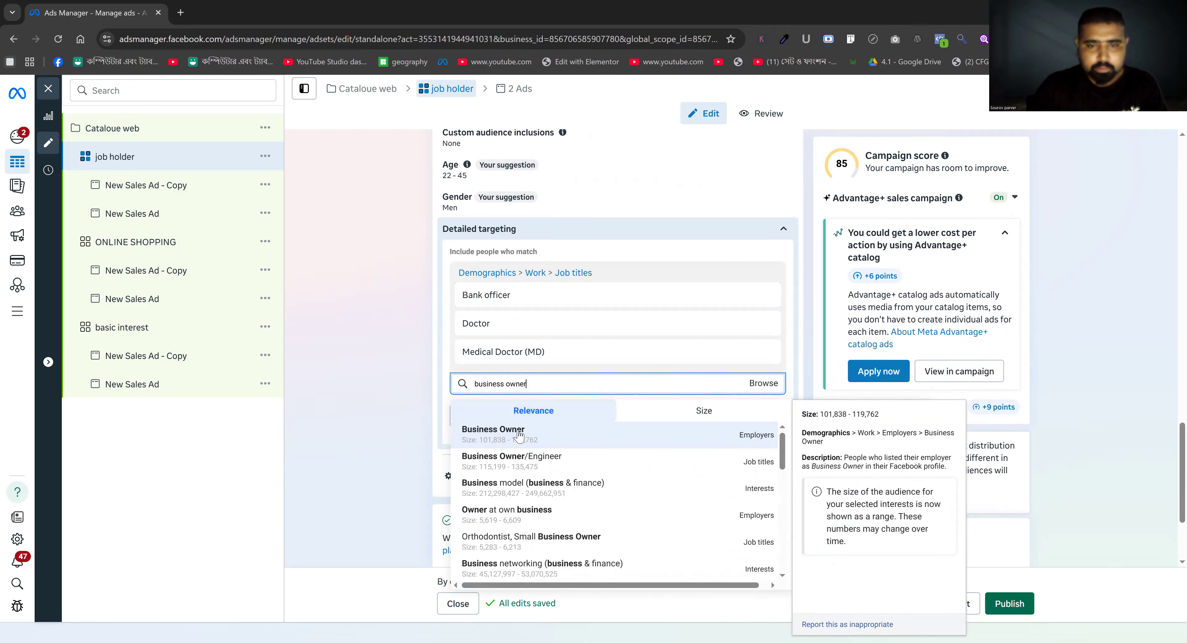
pyautogui.click(516, 434)
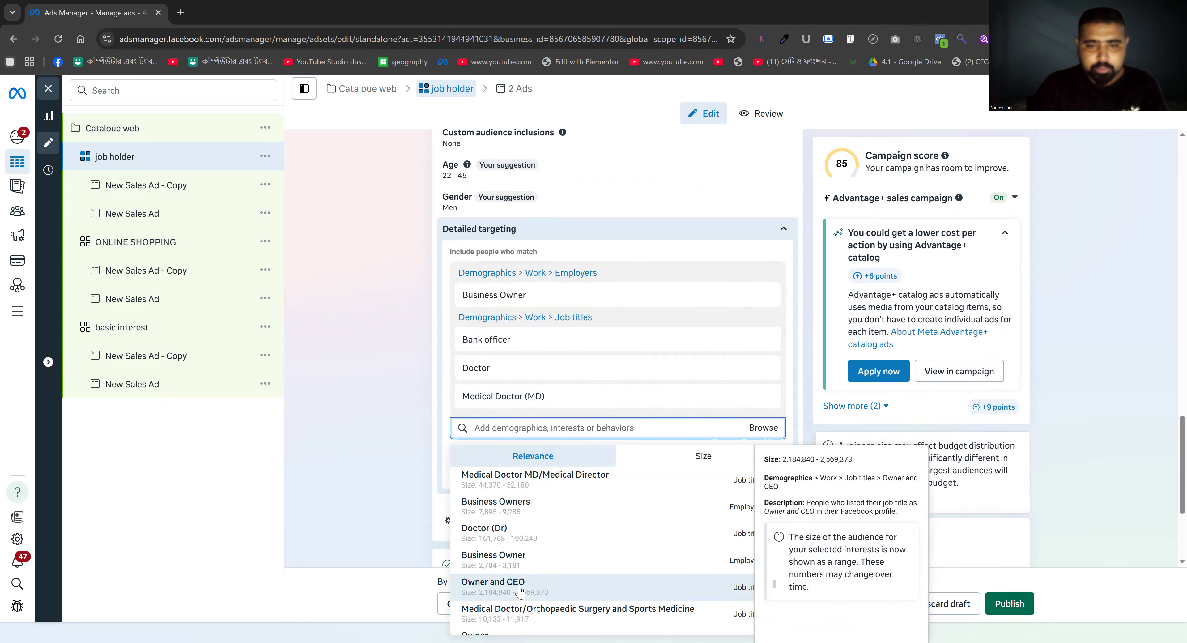
# - Add the suggested job titles Owner and CEO and Chairman & Managing Director to the detailed targeting
pyautogui.click(499, 581)
pyautogui.scroll(-1, 433, 463)
pyautogui.scroll(-1, 522, 552)
pyautogui.scroll(-1, 522, 552)
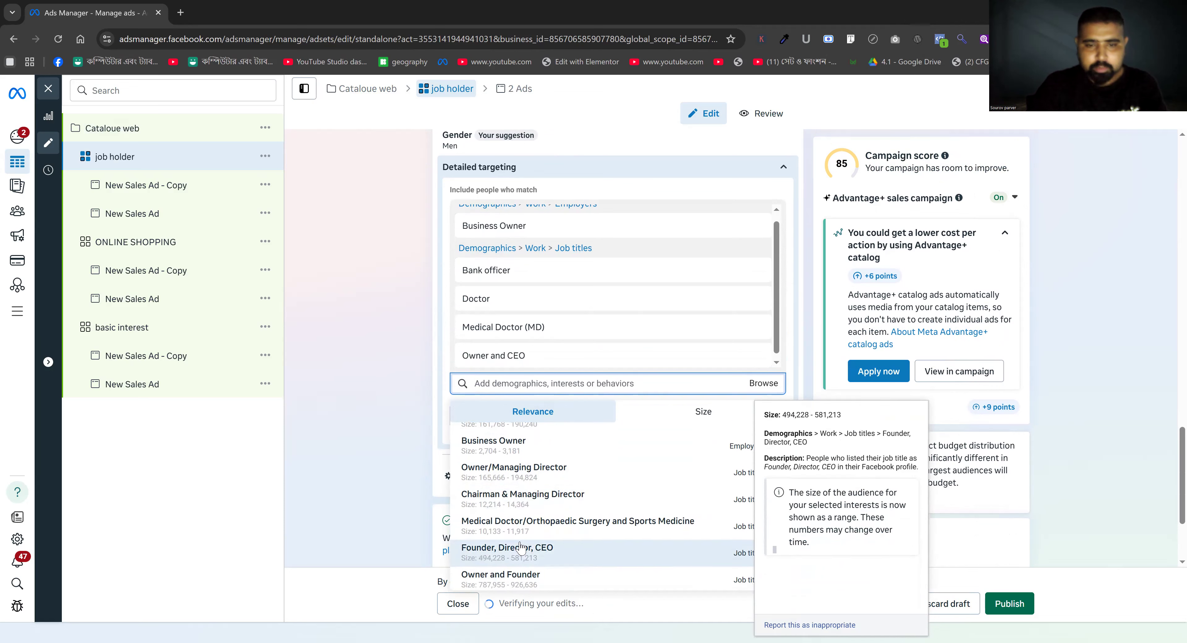
pyautogui.click(522, 497)
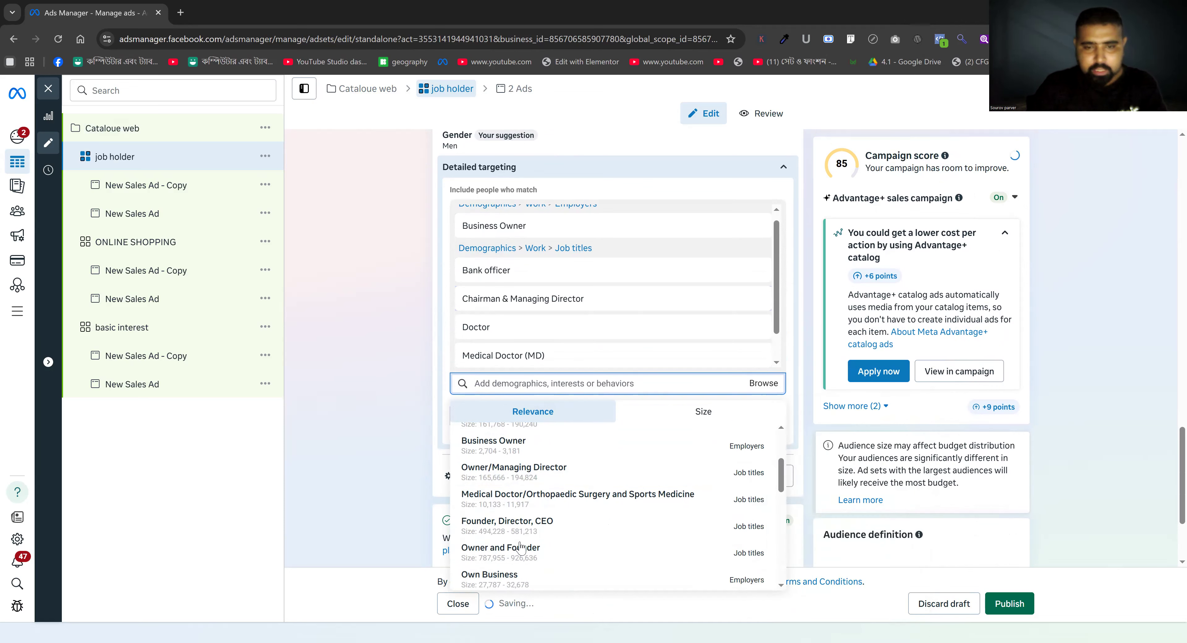
# - Include the work industries Administrative Services, Arts, Entertainment, Sports and Media, and Business Decision Makers in the detailed targeting
pyautogui.click(764, 383)
pyautogui.click(544, 416)
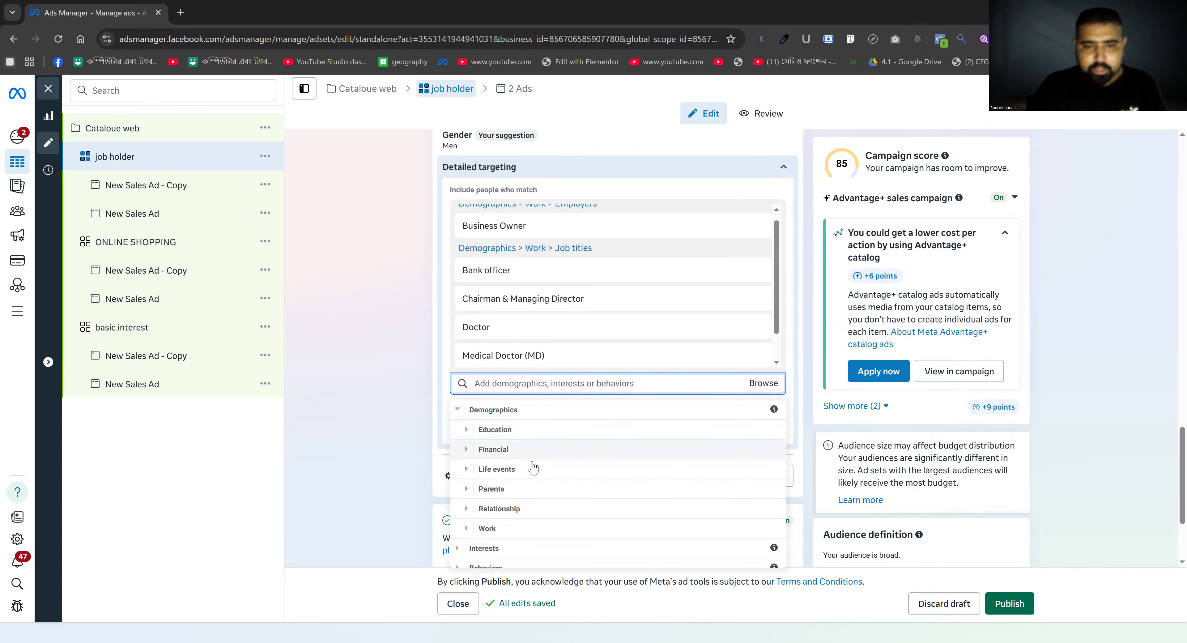
pyautogui.click(488, 528)
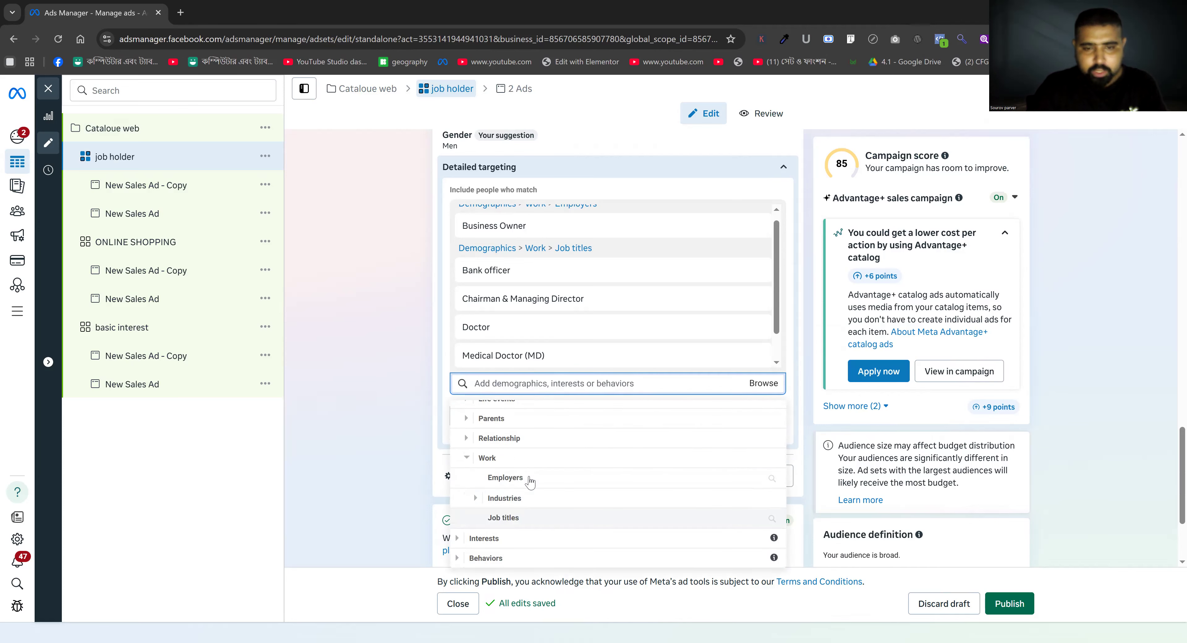
pyautogui.click(534, 498)
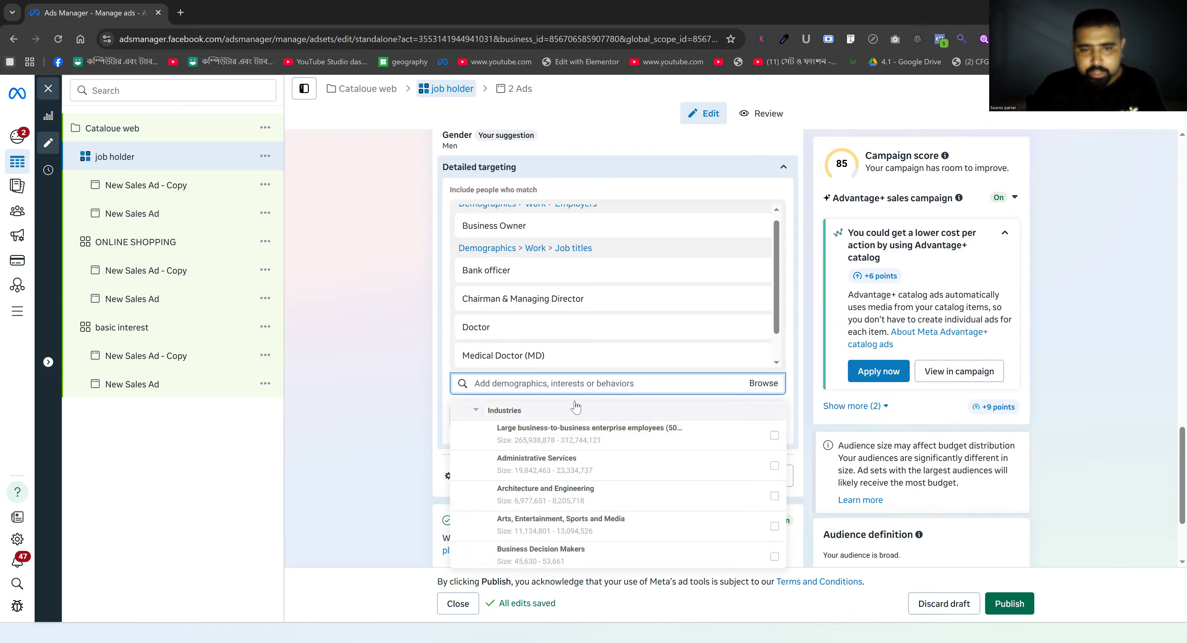
pyautogui.scroll(-2, 609, 479)
pyautogui.scroll(3, 607, 472)
pyautogui.scroll(-1, 607, 472)
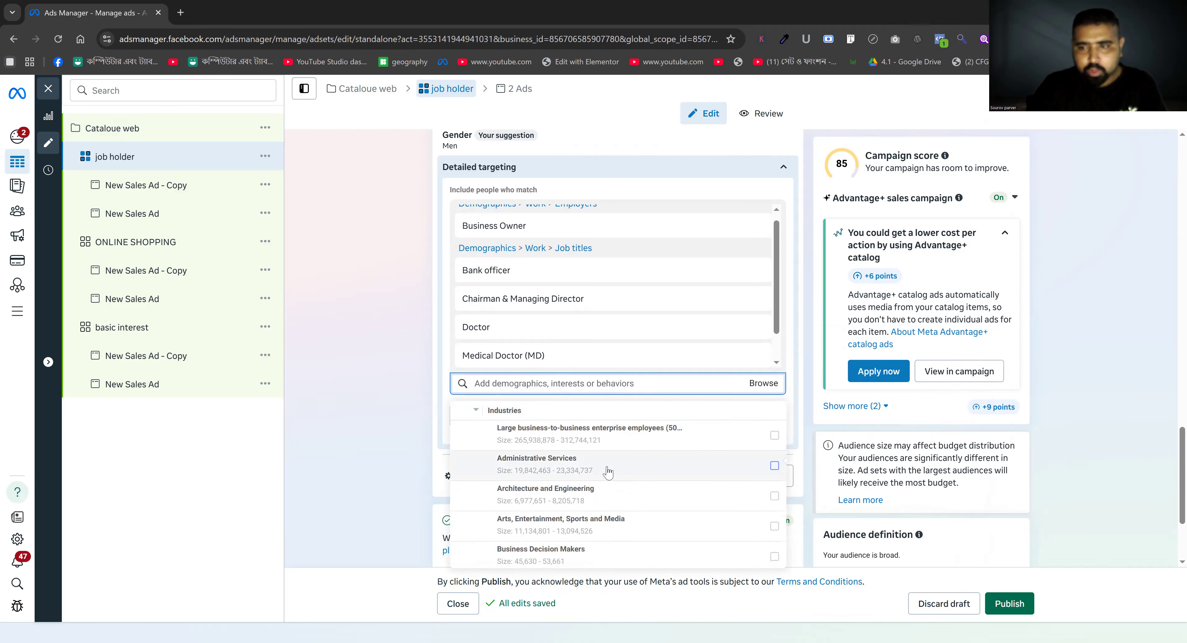
pyautogui.click(620, 470)
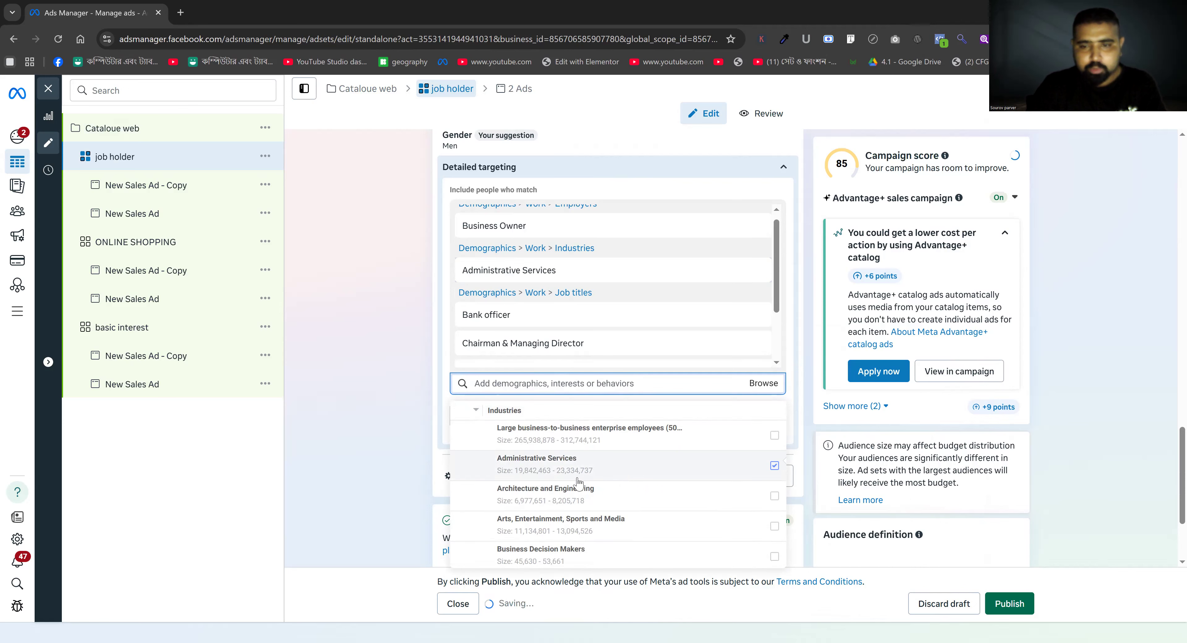
pyautogui.scroll(-1, 579, 482)
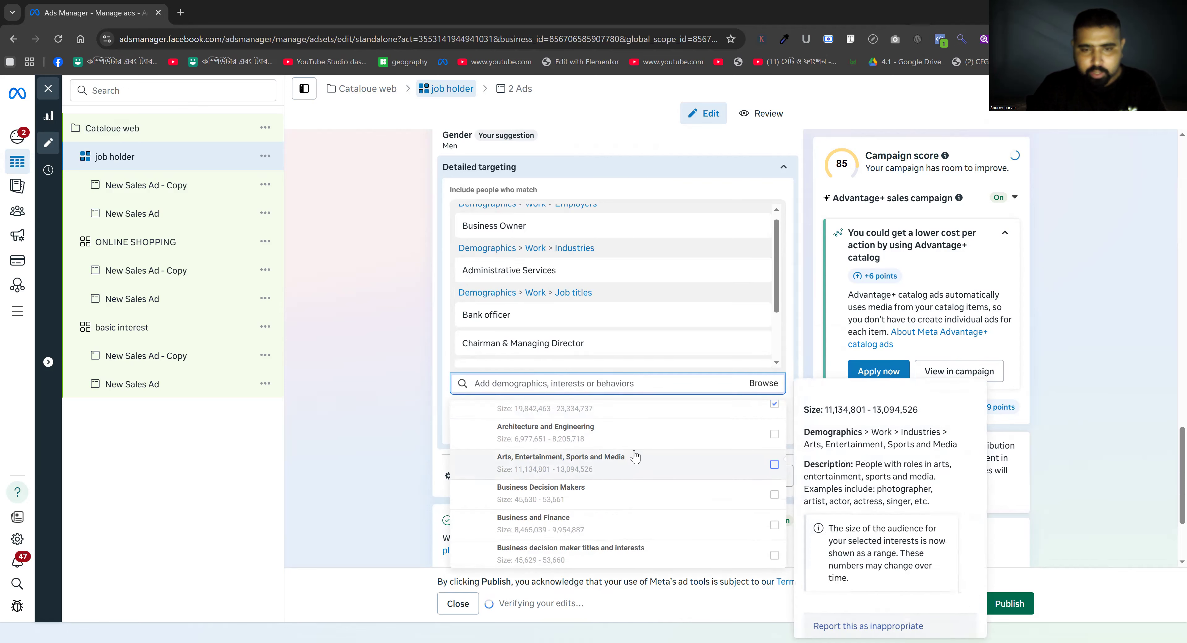
pyautogui.click(640, 464)
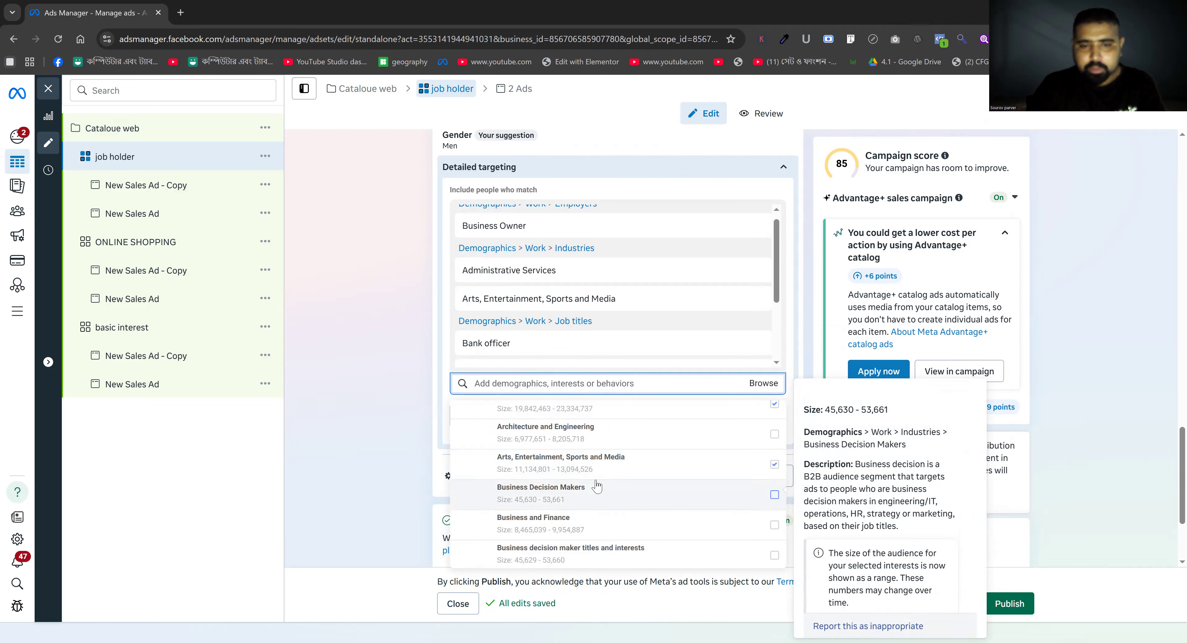
pyautogui.click(597, 486)
# - Include the industry option Company size: 101-500 employees and close the targeting list
pyautogui.scroll(-2, 597, 486)
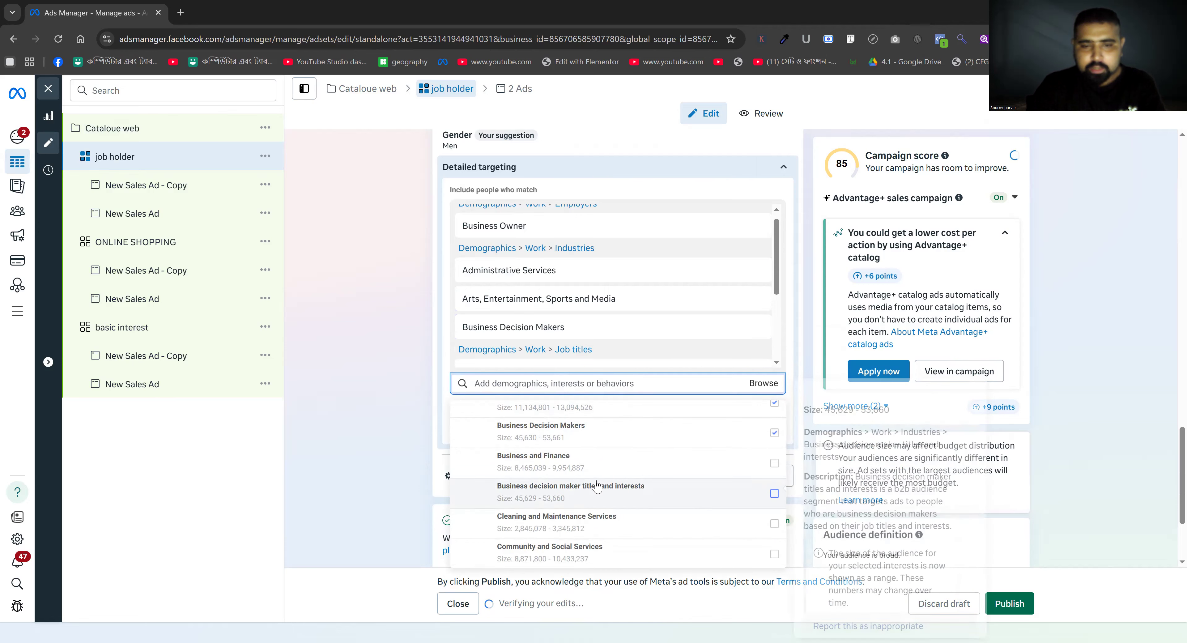
pyautogui.scroll(-3, 597, 486)
pyautogui.scroll(6, 597, 486)
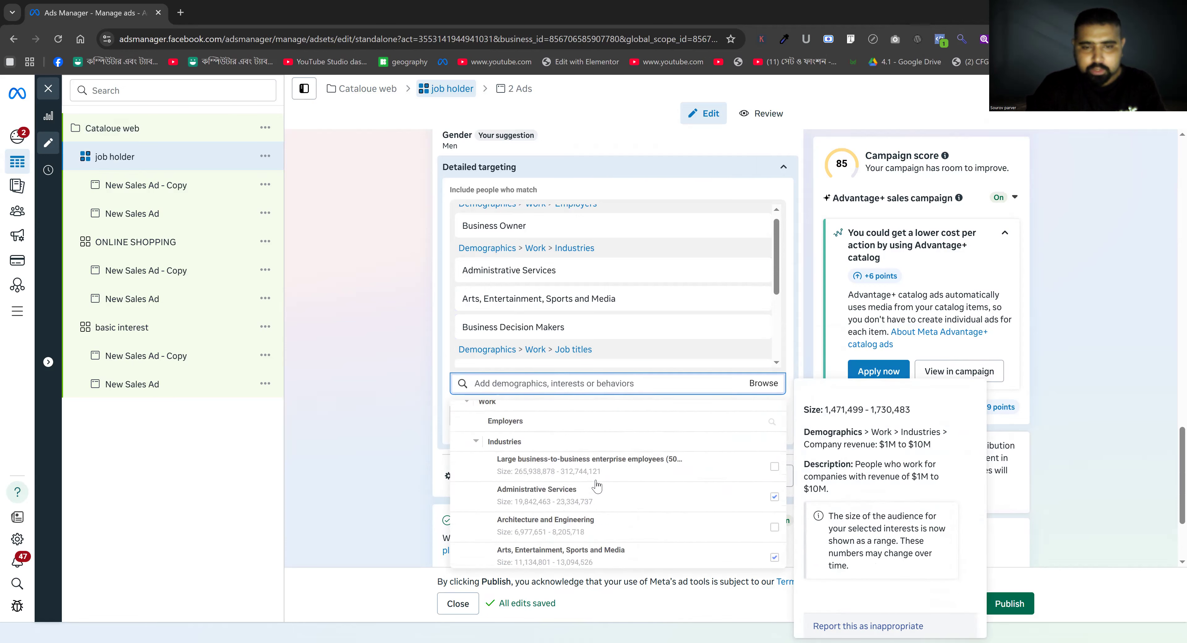
pyautogui.scroll(-10, 596, 486)
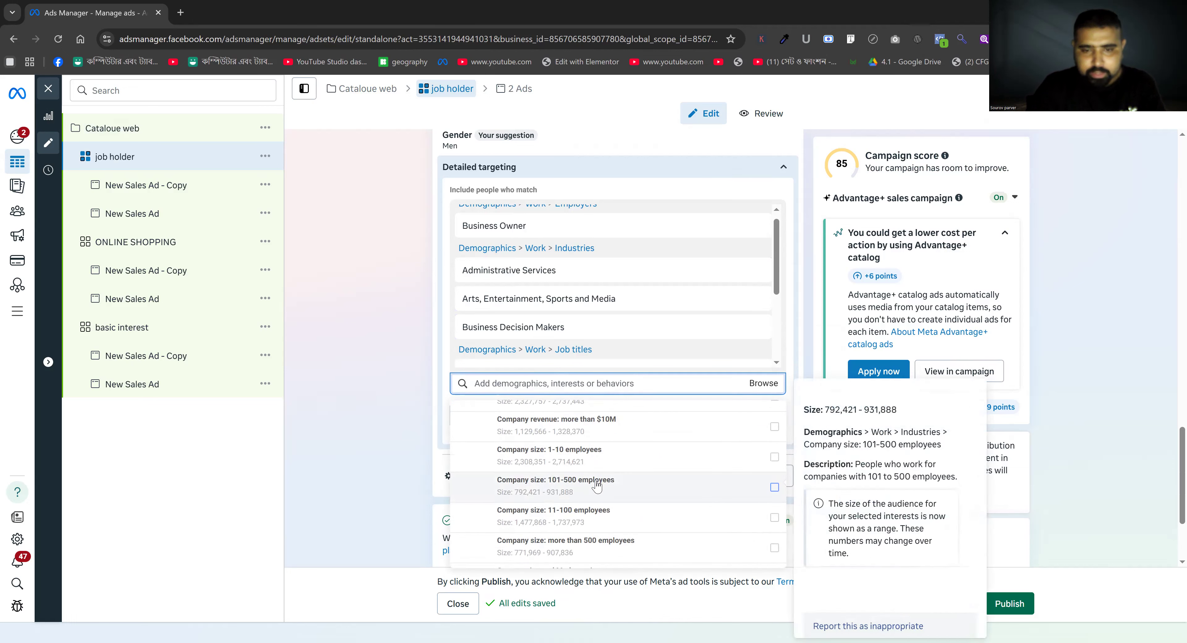
pyautogui.press('Return')
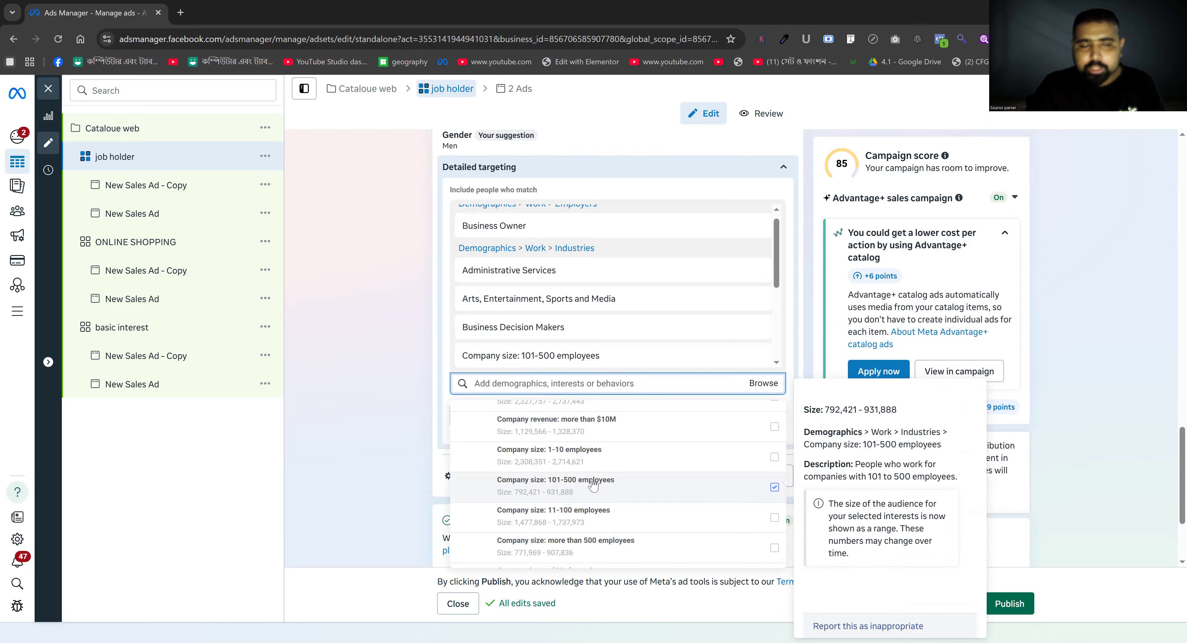
pyautogui.click(389, 408)
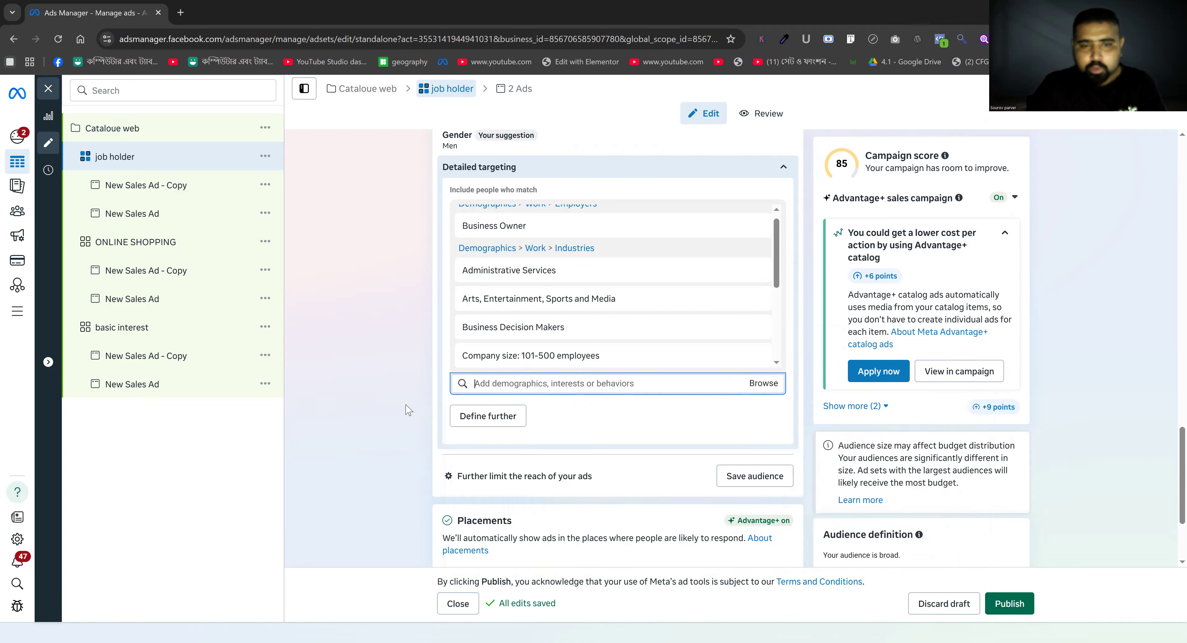
# - Narrow the job holder audience so that people must also match the purchase behavior Engaged Shoppers
pyautogui.click(506, 418)
pyautogui.click(506, 428)
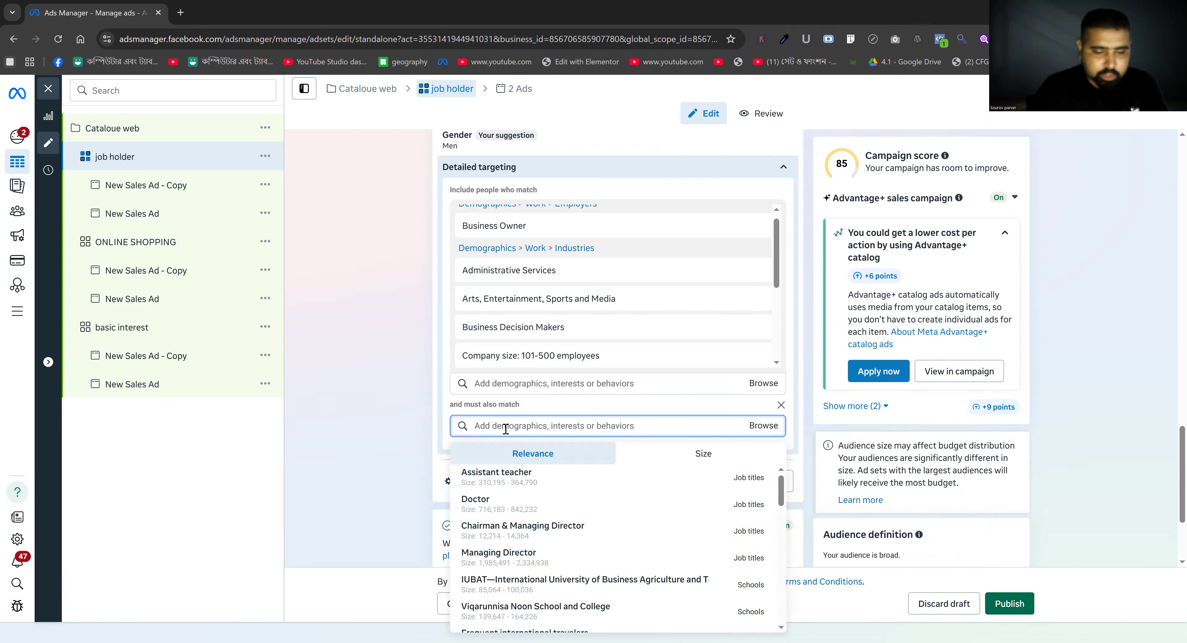
pyautogui.write('ena')
pyautogui.write('aged sh')
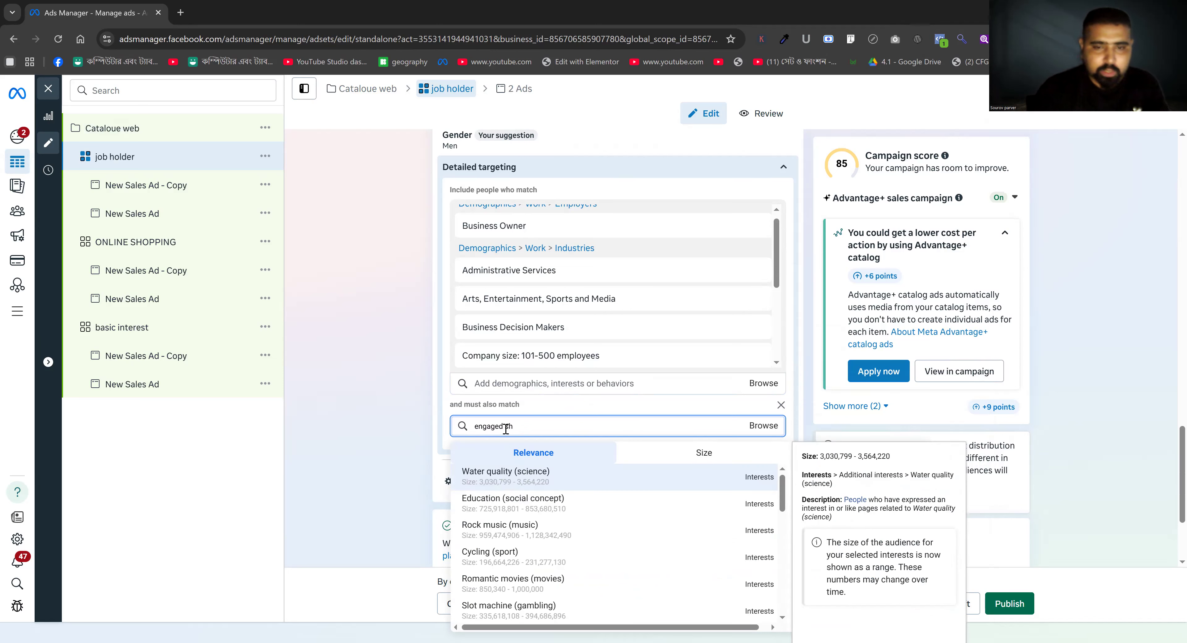
pyautogui.press('Return')
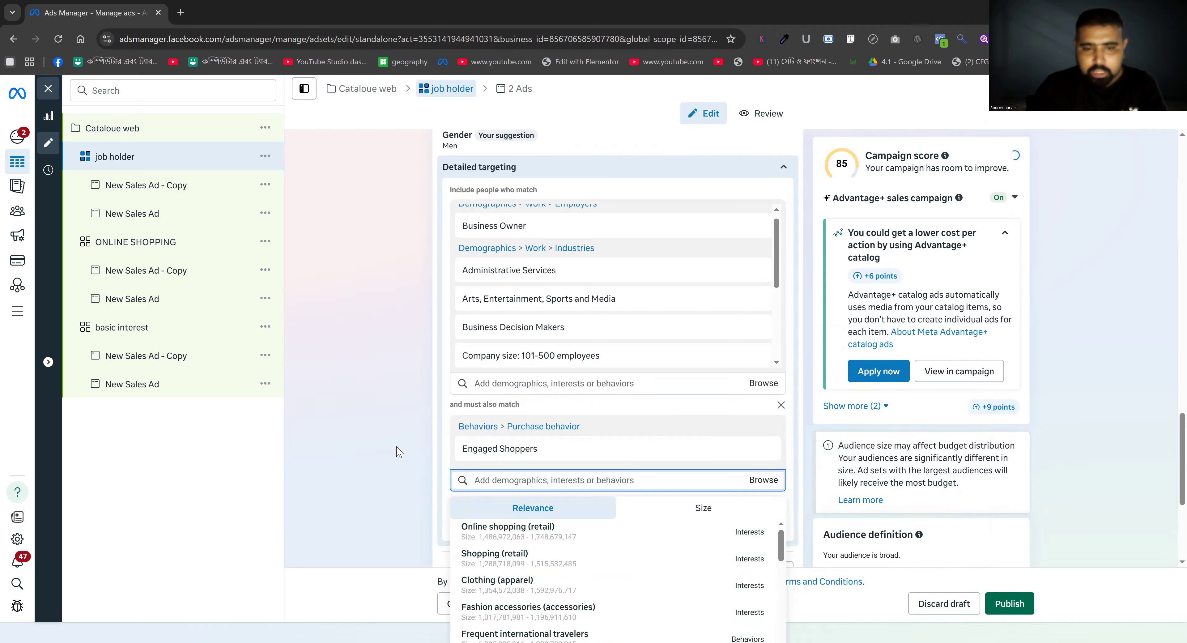
pyautogui.click(399, 451)
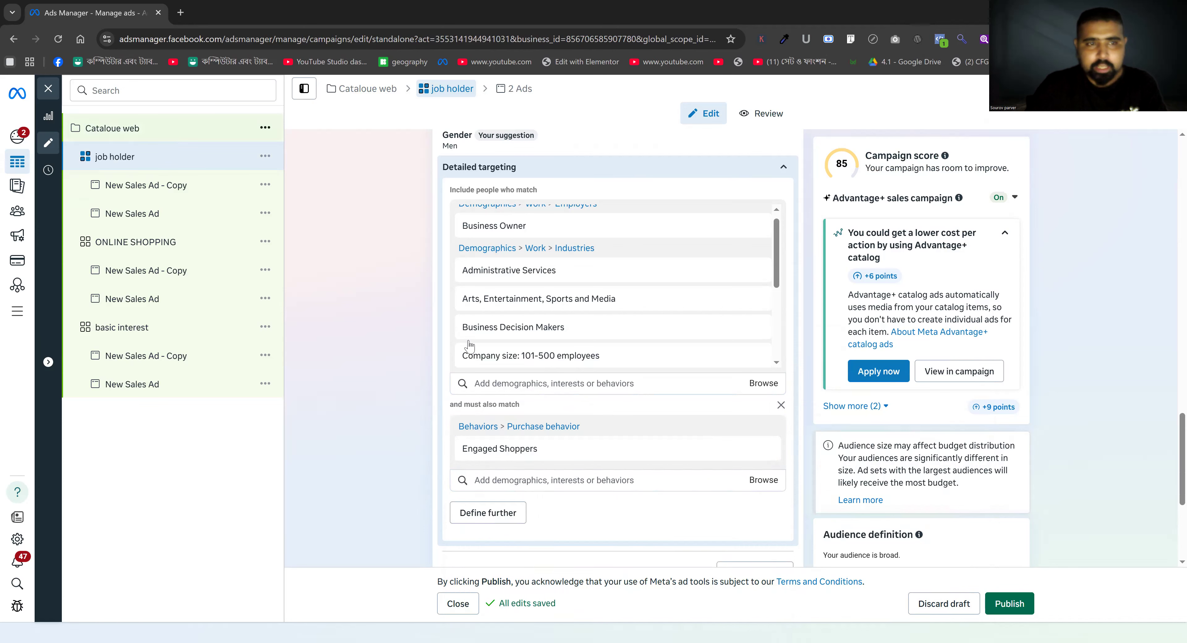
# - Check the budget settings of the Cataloue web campaign
pyautogui.scroll(-10, 498, 452)
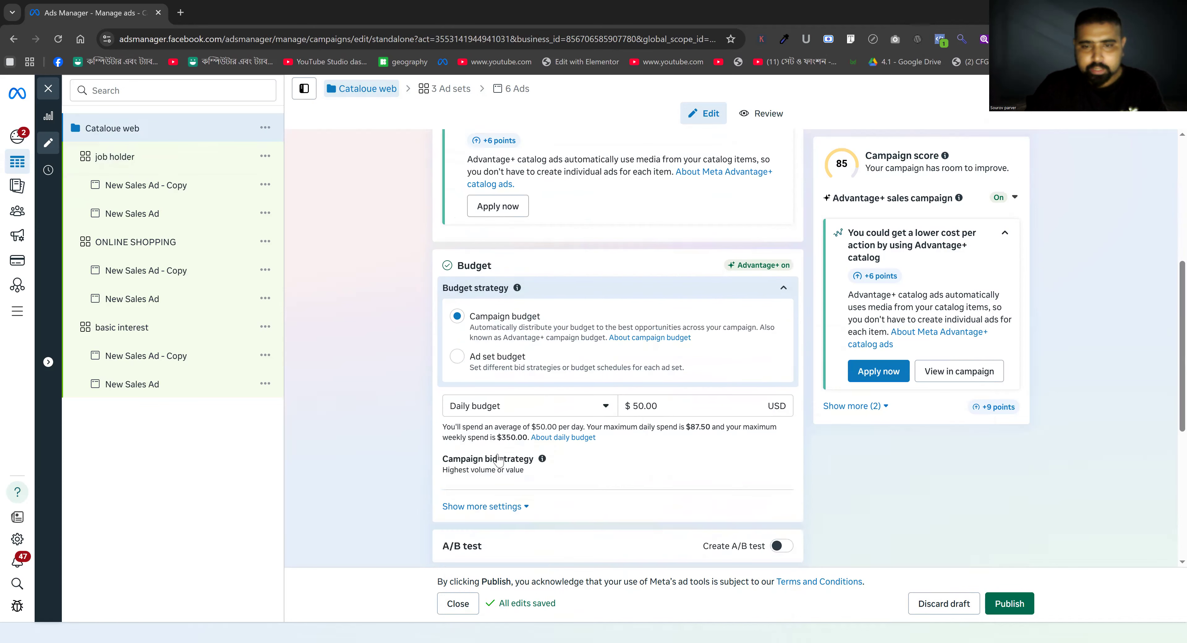